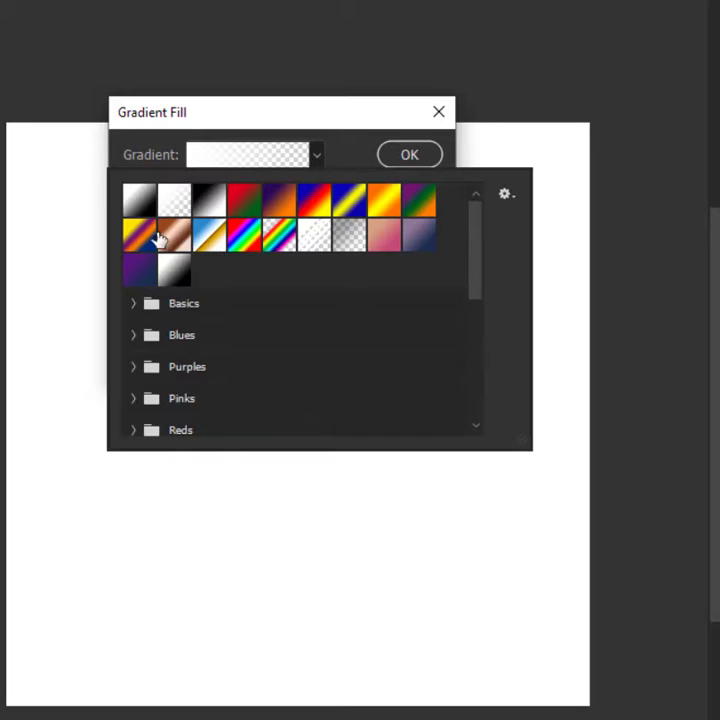
# - Choose the Foreground to Background gradient for the gradient fill and recolor its start stop dark grey
pyautogui.click(151, 206)
pyautogui.click(268, 116)
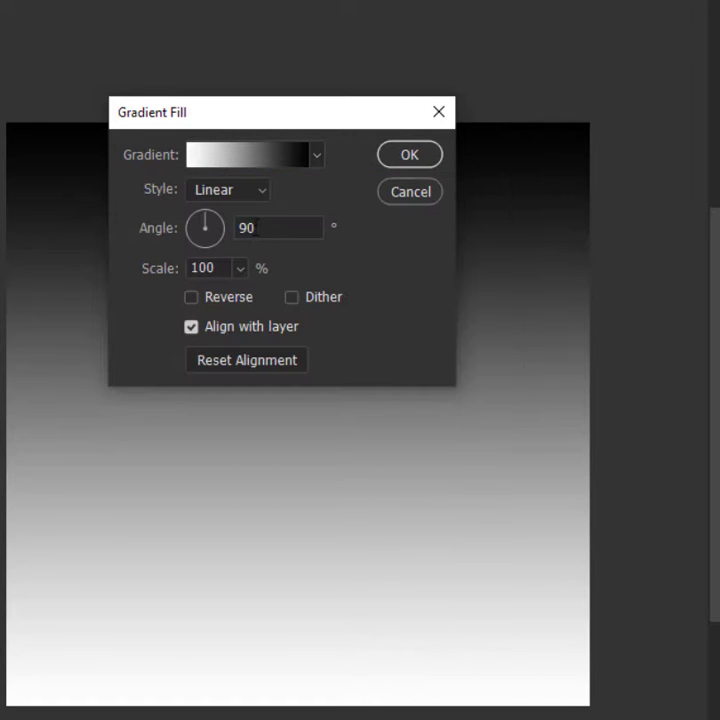
pyautogui.click(250, 160)
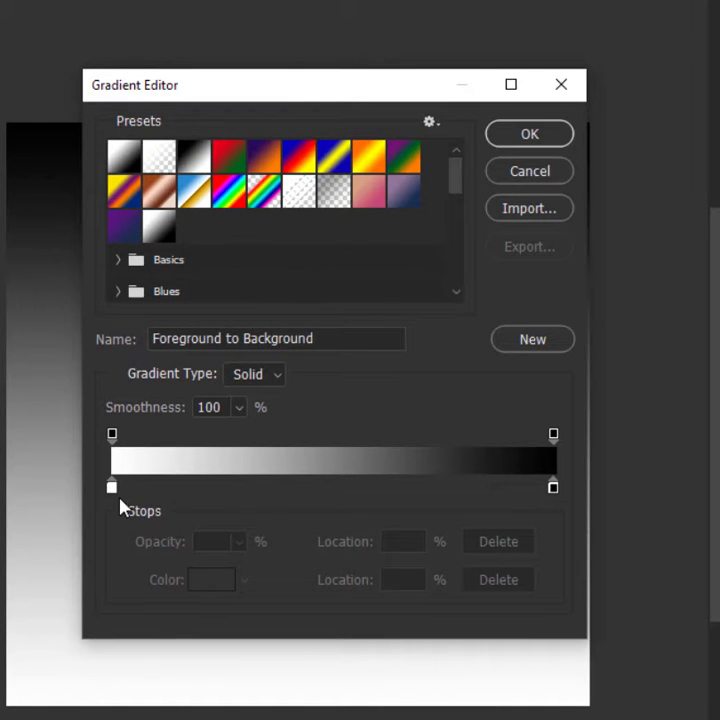
pyautogui.doubleClick(111, 487)
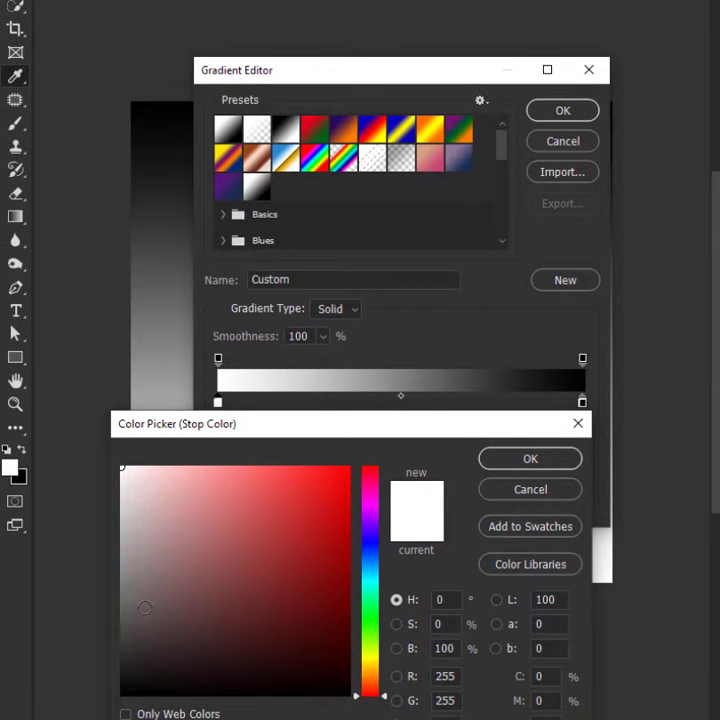
pyautogui.moveTo(145, 607); pyautogui.dragTo(101, 621)
pyautogui.click(530, 459)
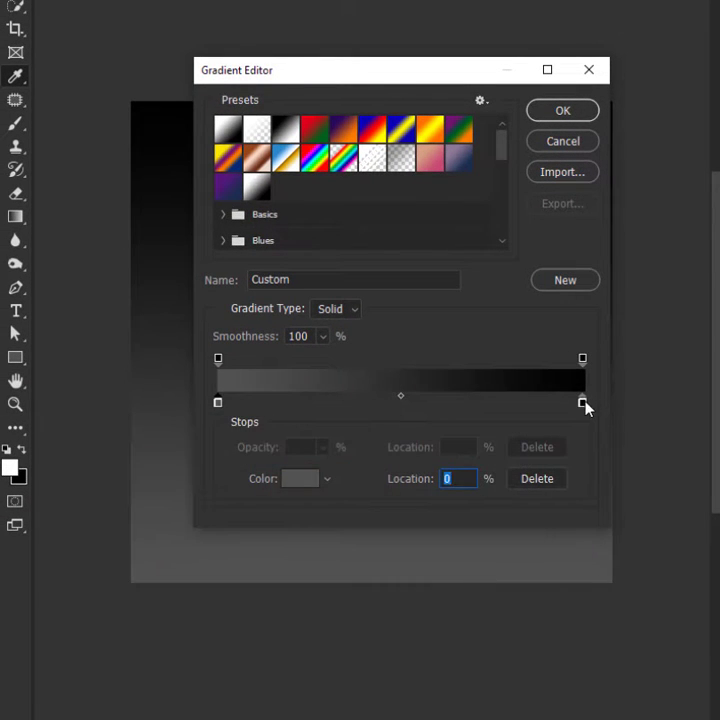
# - Set the gradient's end stop to a mid grey of RGB 146 and accept the edited gradient
pyautogui.doubleClick(583, 405)
pyautogui.moveTo(138, 580); pyautogui.dragTo(108, 564)
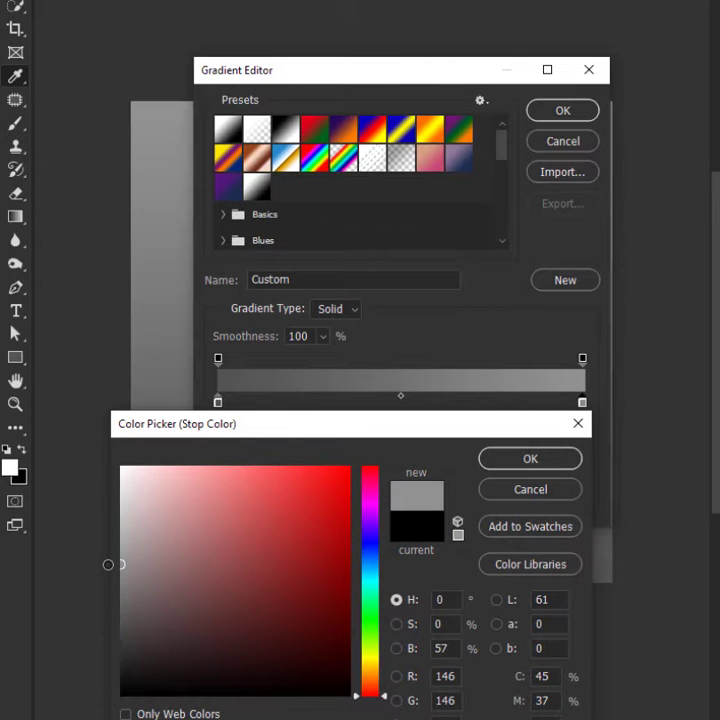
pyautogui.press('Return')
pyautogui.click(580, 112)
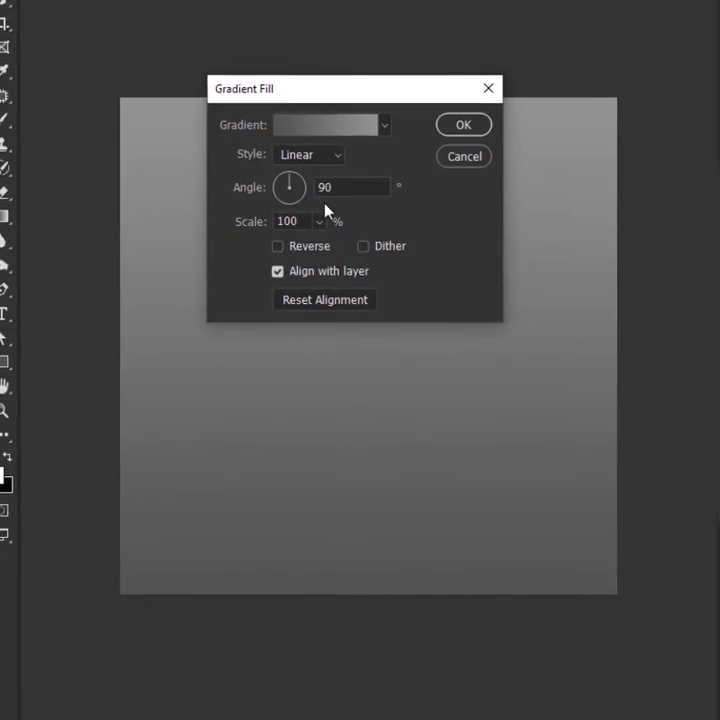
# - Set the gradient fill's angle to 45° with Dither enabled and apply the fill
pyautogui.moveTo(293, 198); pyautogui.dragTo(326, 159)
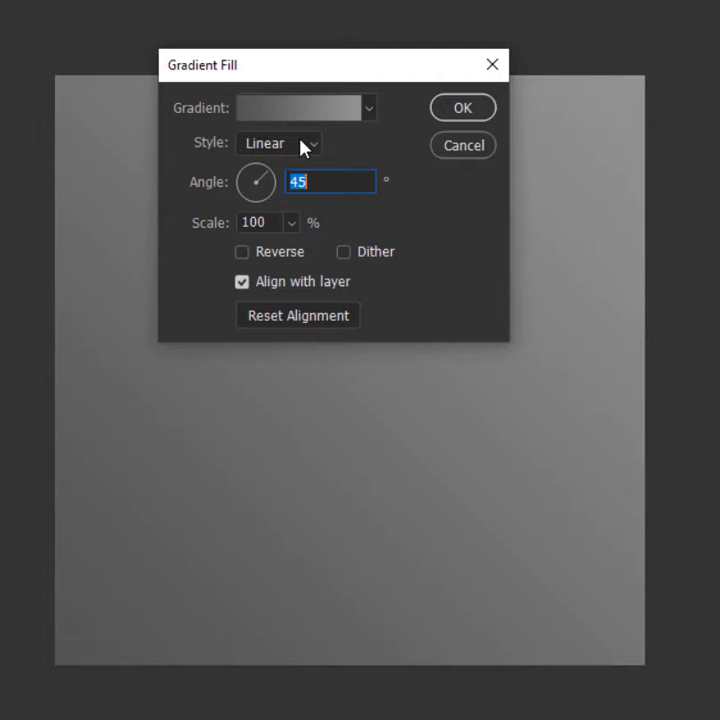
pyautogui.click(360, 254)
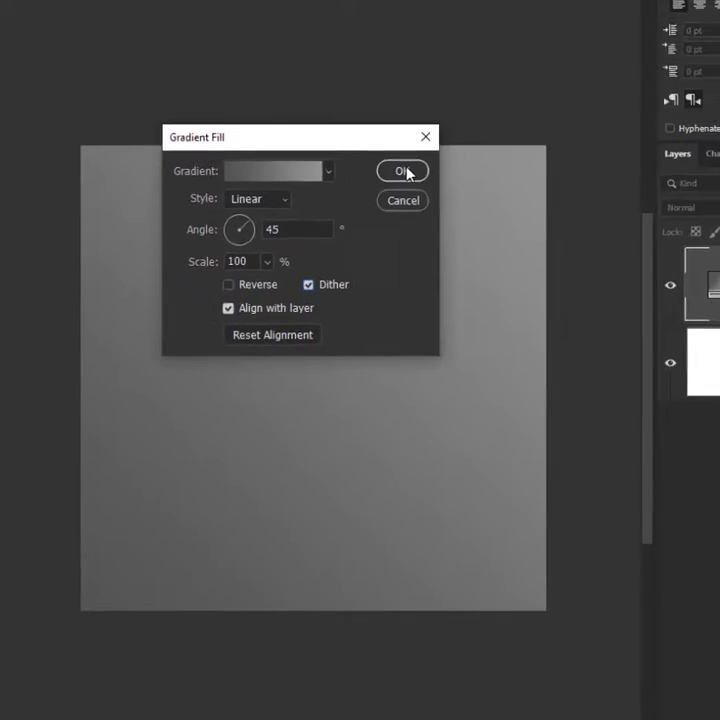
pyautogui.click(466, 108)
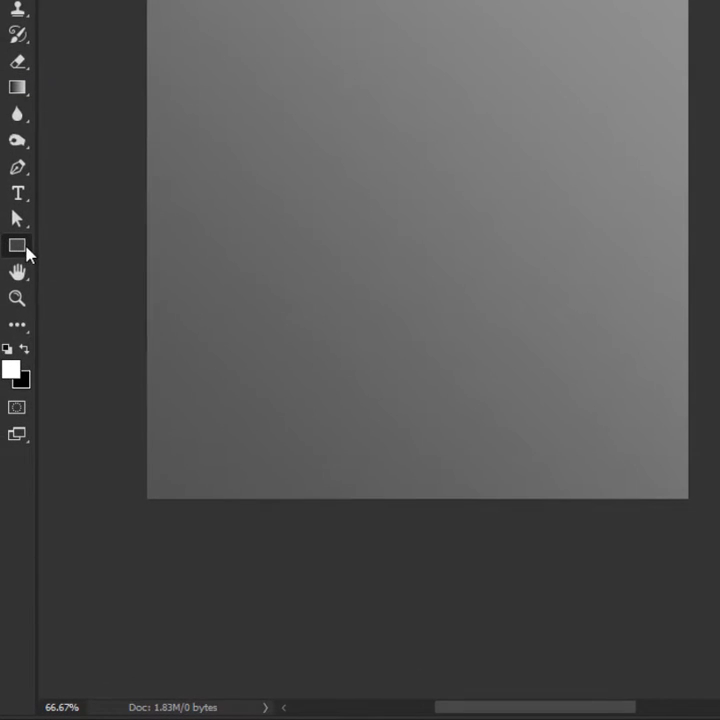
# - Draw a white six-sided polygon about 410 by 473 px around the canvas centre, pointing straight up
pyautogui.rightClick(12, 396)
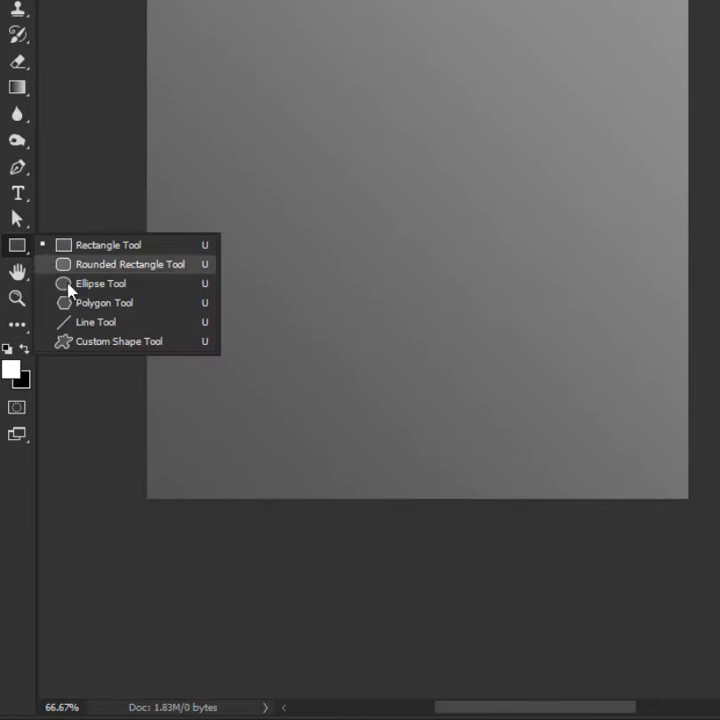
pyautogui.click(76, 304)
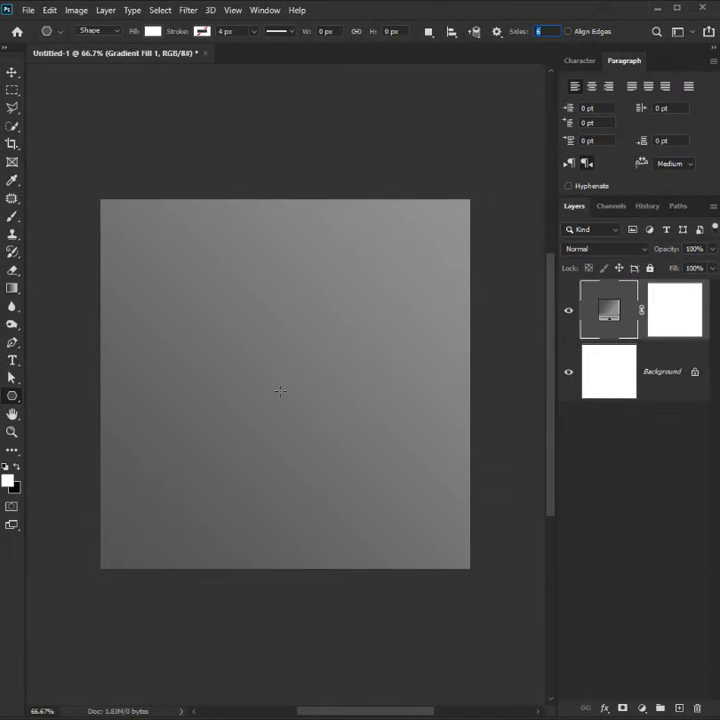
pyautogui.moveTo(279, 392); pyautogui.dragTo(276, 284)
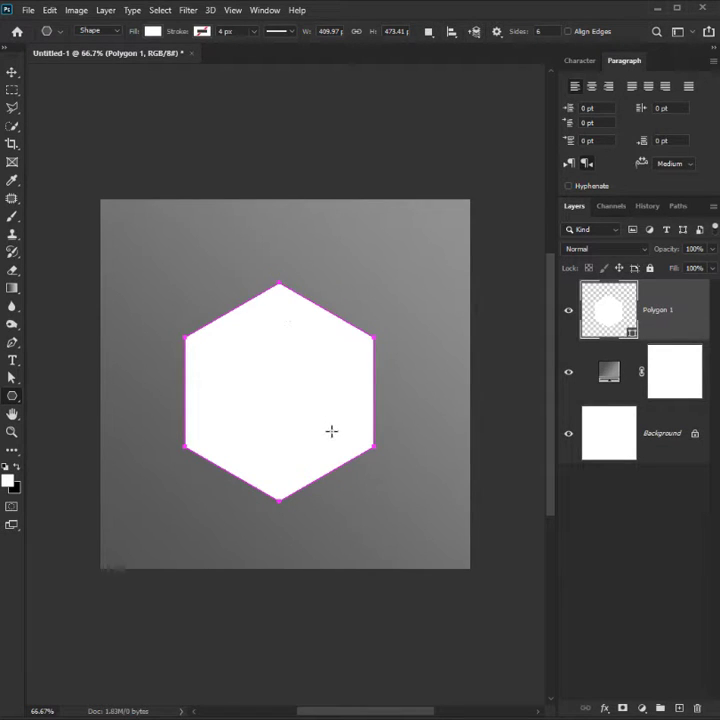
# - Duplicate the hexagon layer and shift the copy horizontally to the right so it partly overlaps the original
pyautogui.hotkey('ctrl', 'j')
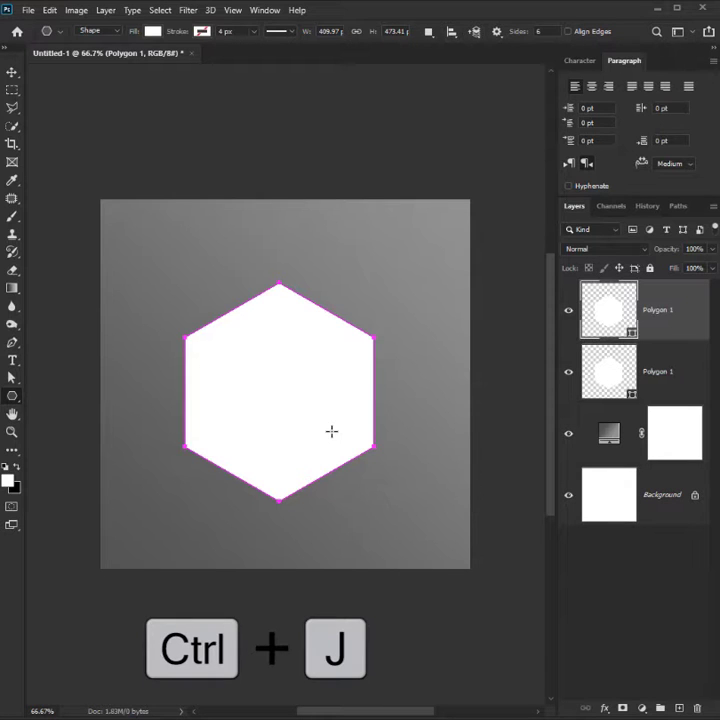
pyautogui.press('z')
pyautogui.click(355, 447)
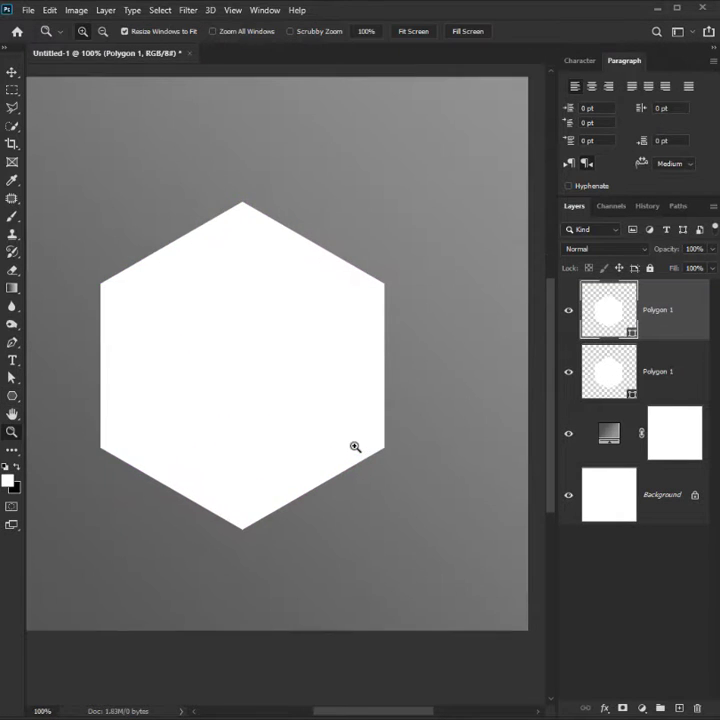
pyautogui.moveTo(203, 434); pyautogui.dragTo(289, 432)
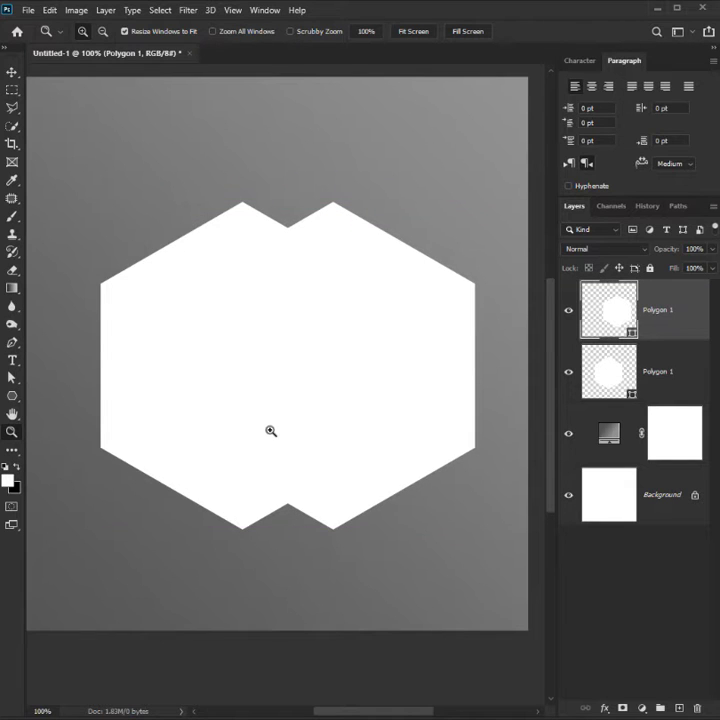
# - Fill the duplicate hexagon with black and align it diagonally so its top and lower-left corners meet the white hexagon's upper-right and bottom corners
pyautogui.click(17, 467)
pyautogui.hotkey('alt', 'BackSpace')
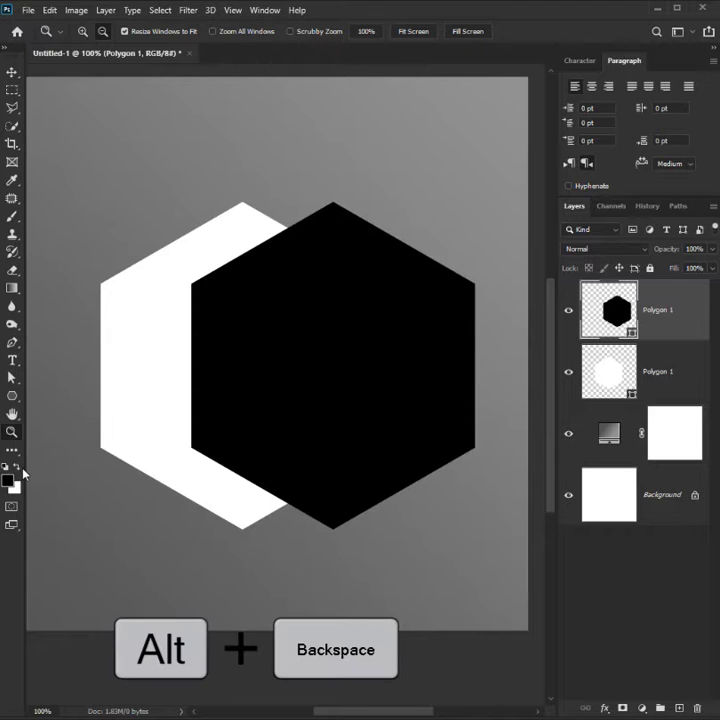
pyautogui.press('b')
pyautogui.moveTo(228, 337); pyautogui.dragTo(270, 409)
pyautogui.press('z')
pyautogui.moveTo(204, 474); pyautogui.dragTo(299, 574)
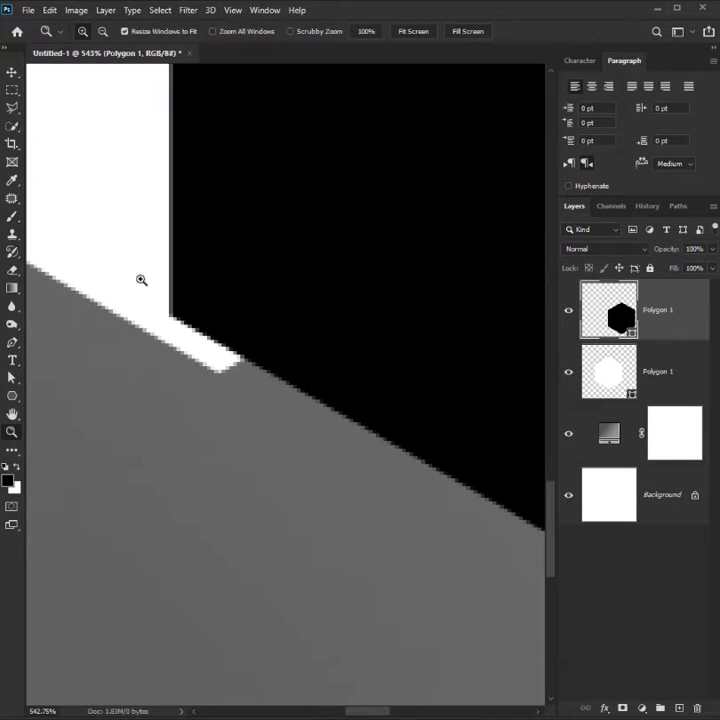
pyautogui.moveTo(137, 261); pyautogui.dragTo(332, 439)
pyautogui.moveTo(180, 256); pyautogui.dragTo(296, 390)
pyautogui.hotkey('ctrl', '-')
pyautogui.hotkey('ctrl', '-')
pyautogui.hotkey('ctrl', '-')
pyautogui.hotkey('ctrl', '-')
pyautogui.hotkey('ctrl', '-')
pyautogui.hotkey('ctrl', '-')
pyautogui.hotkey('ctrl', '-')
pyautogui.hotkey('ctrl', '-')
pyautogui.hotkey('ctrl', '-')
pyautogui.hotkey('ctrl', '-')
pyautogui.hotkey('ctrl', '-')
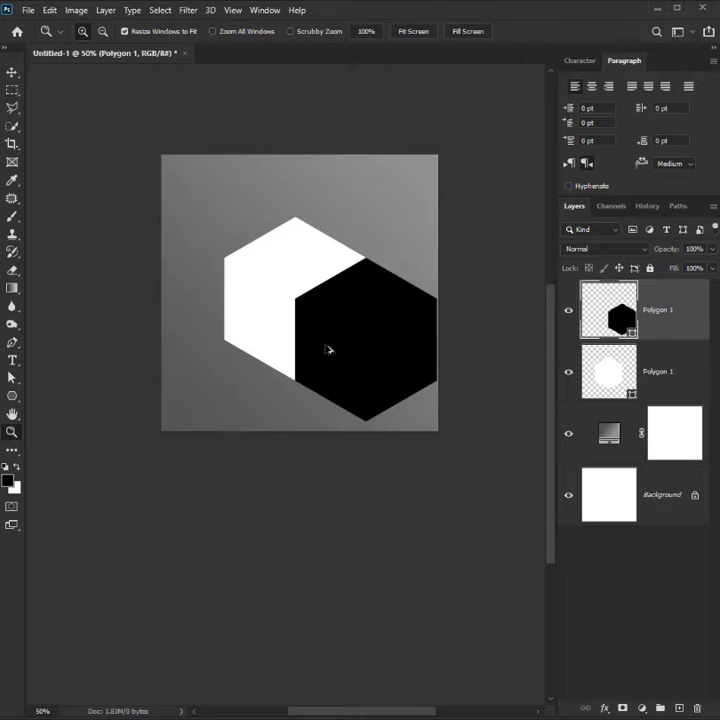
# - Merge the two hexagon layers into one shape layer and select all points of both paths with the Direct Selection tool
pyautogui.keyDown('shift'); pyautogui.click(660, 371); pyautogui.keyUp('shift')
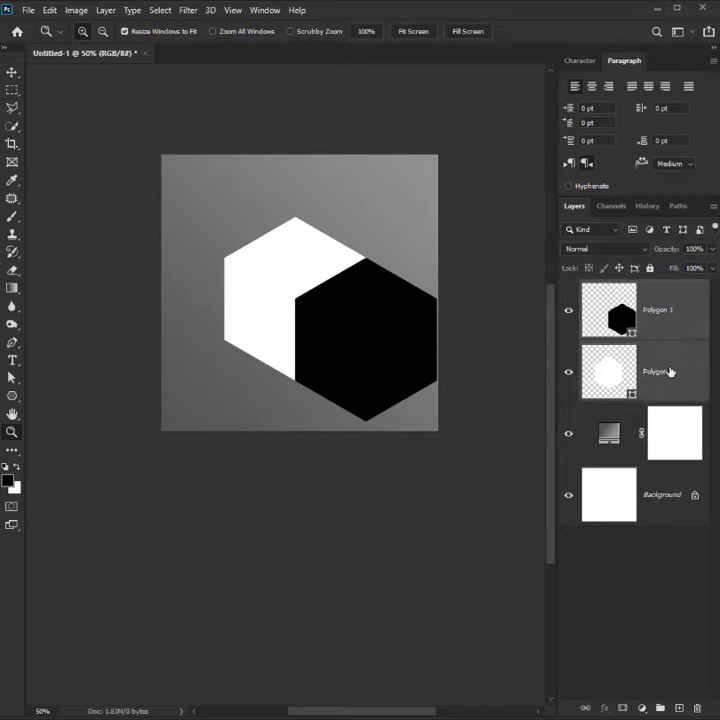
pyautogui.hotkey('ctrl', 'e')
pyautogui.press('a')
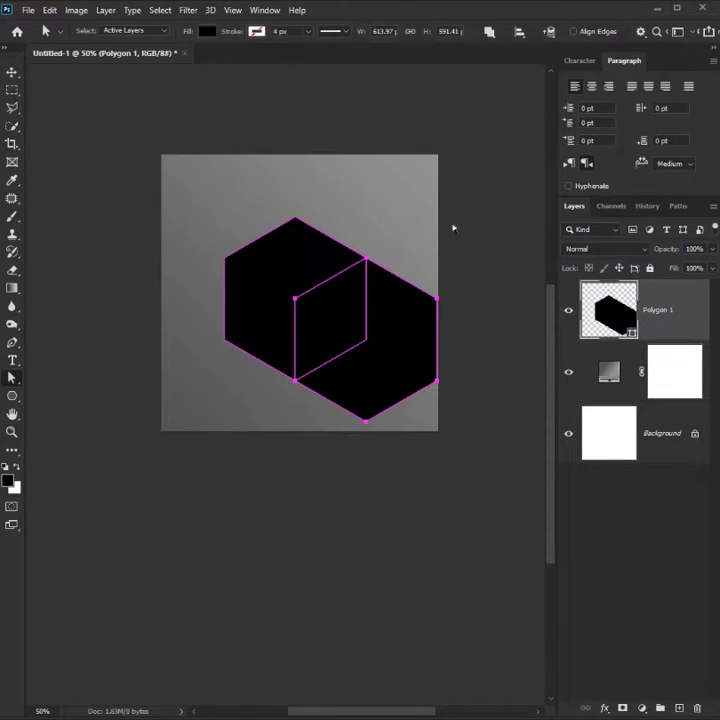
pyautogui.press('a')
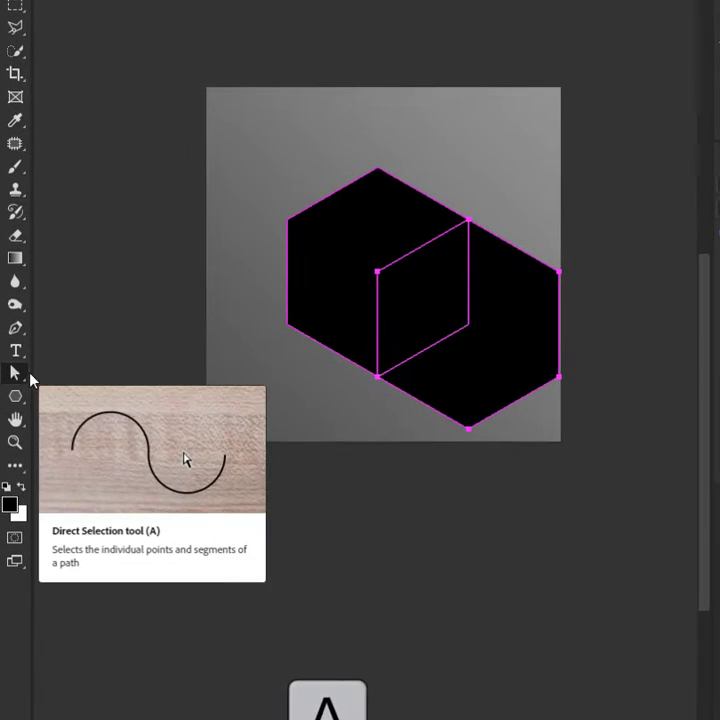
pyautogui.moveTo(636, 80); pyautogui.dragTo(230, 490)
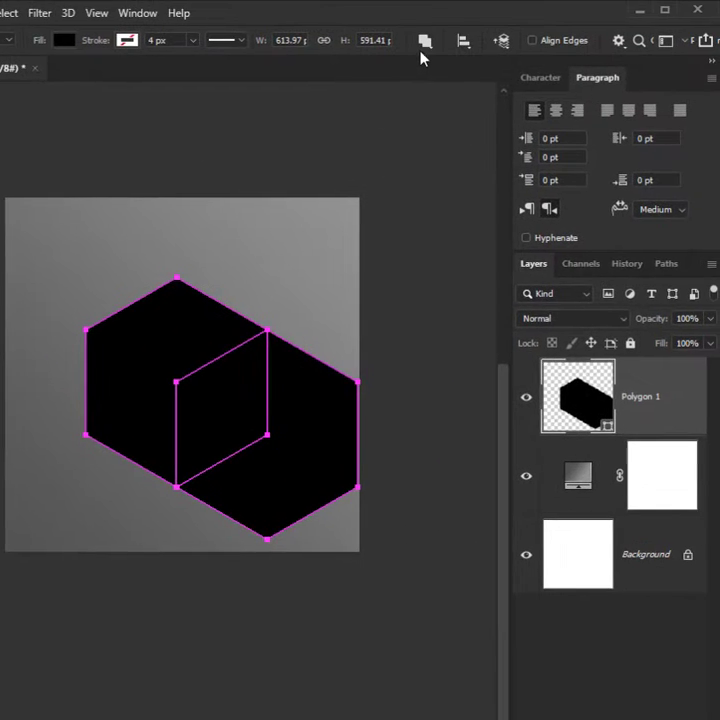
# - Intersect the two hexagon areas and merge the shape components, leaving only the overlapping parallelogram
pyautogui.click(424, 42)
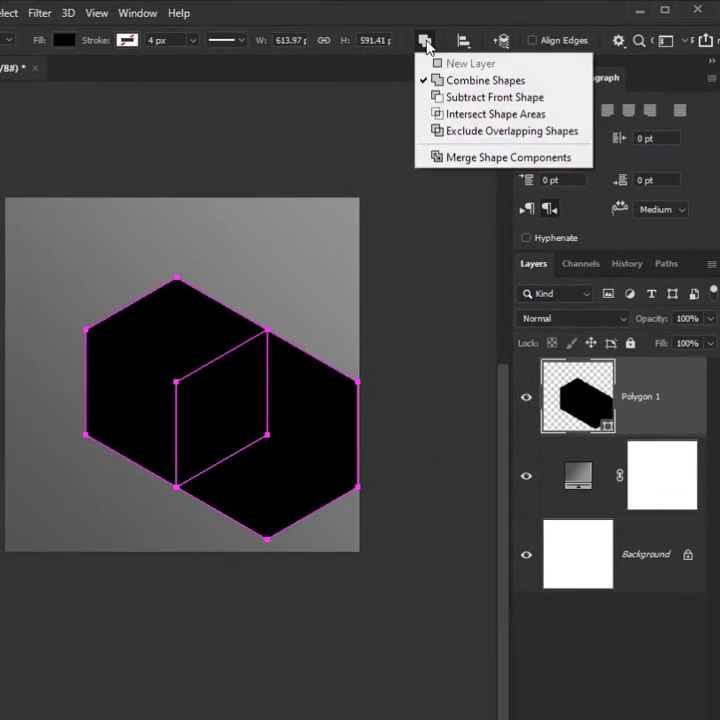
pyautogui.click(457, 117)
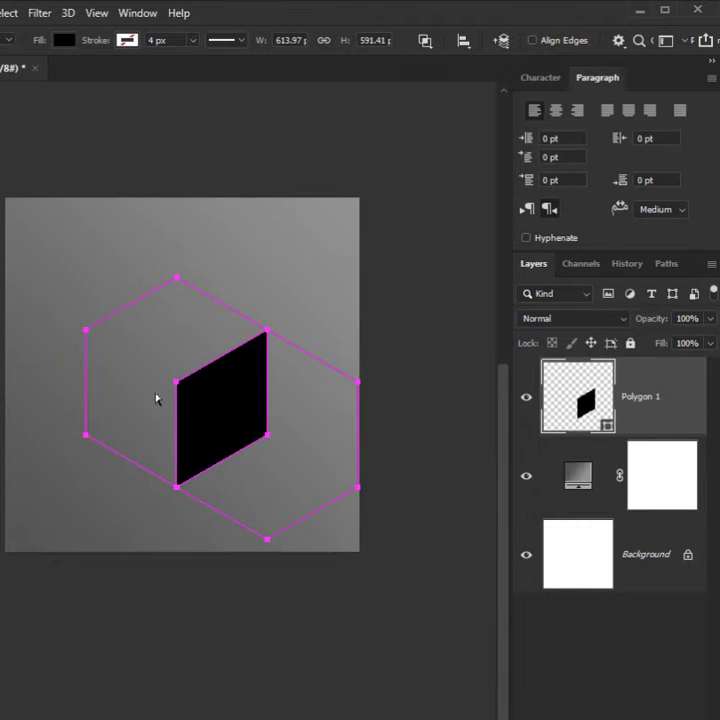
pyautogui.click(425, 40)
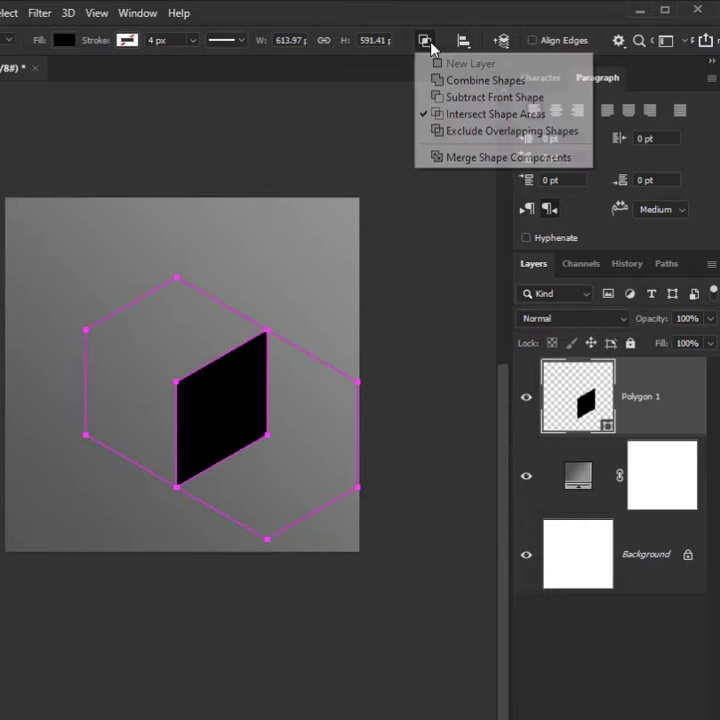
pyautogui.click(448, 160)
pyautogui.press('z')
pyautogui.click(295, 412)
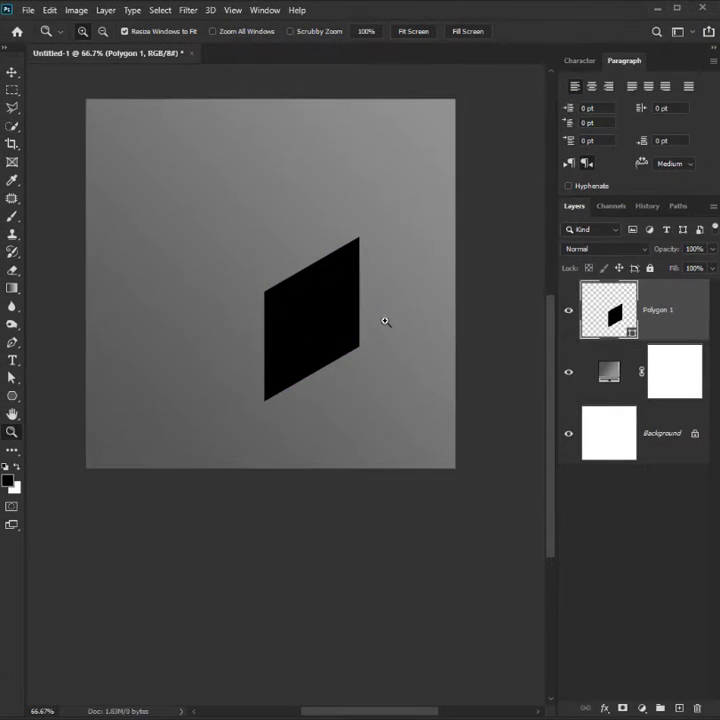
# - Rename the parallelogram layer as راست
pyautogui.doubleClick(657, 310)
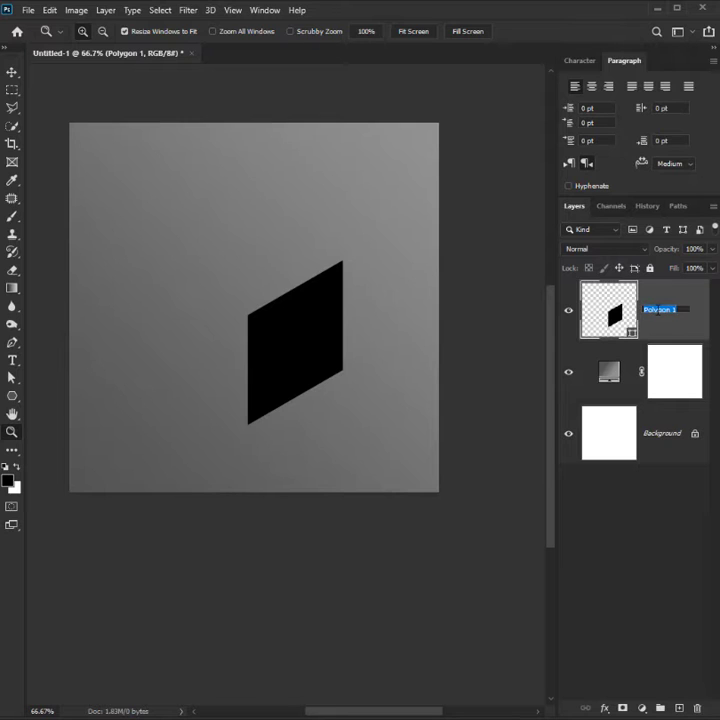
pyautogui.write('راست')
pyautogui.press('Return')
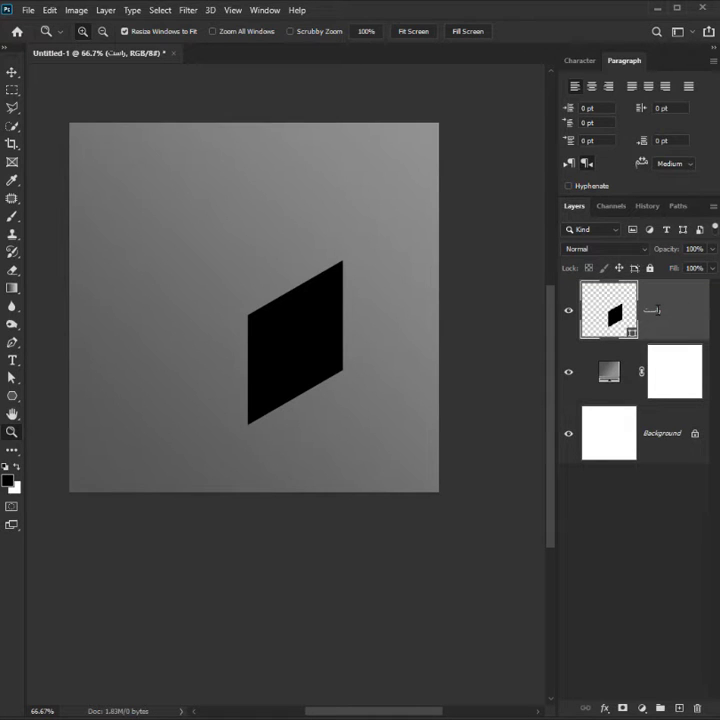
# - Duplicate the parallelogram, flip the copy horizontally and place it to the left of the original
pyautogui.hotkey('ctrl', 'j')
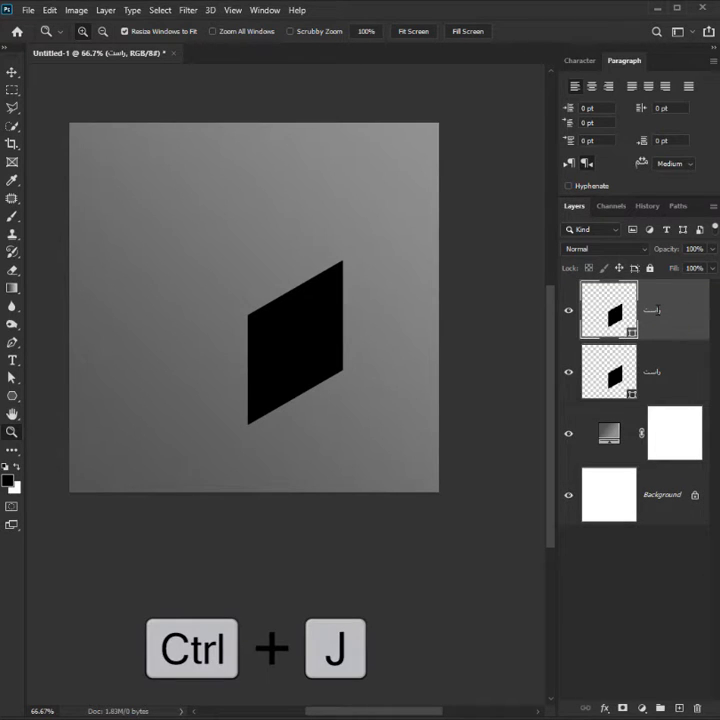
pyautogui.hotkey('ctrl', 't')
pyautogui.rightClick(311, 306)
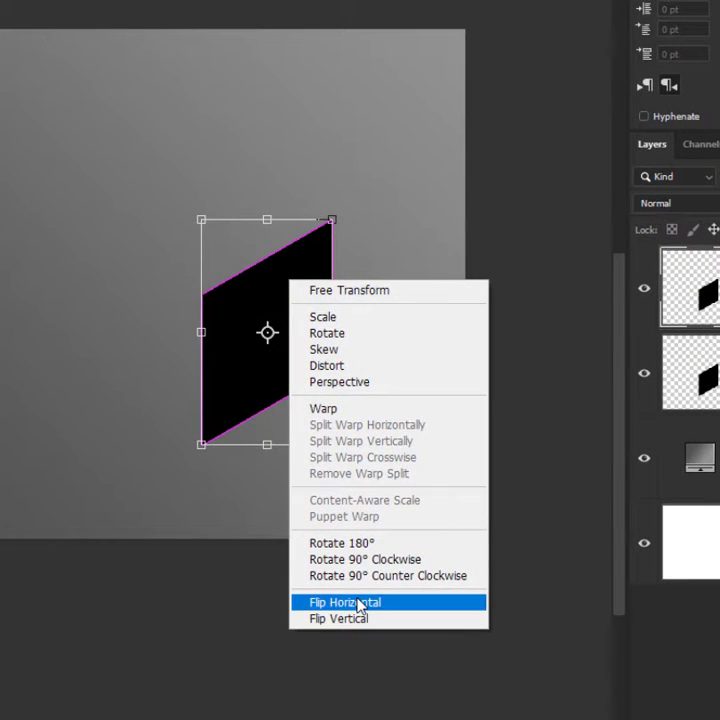
pyautogui.click(358, 604)
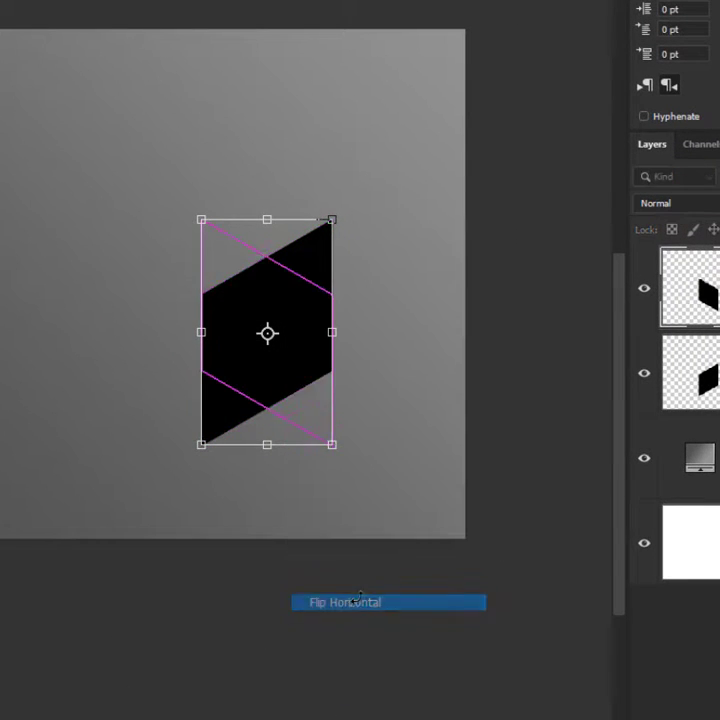
pyautogui.moveTo(302, 378); pyautogui.dragTo(228, 379)
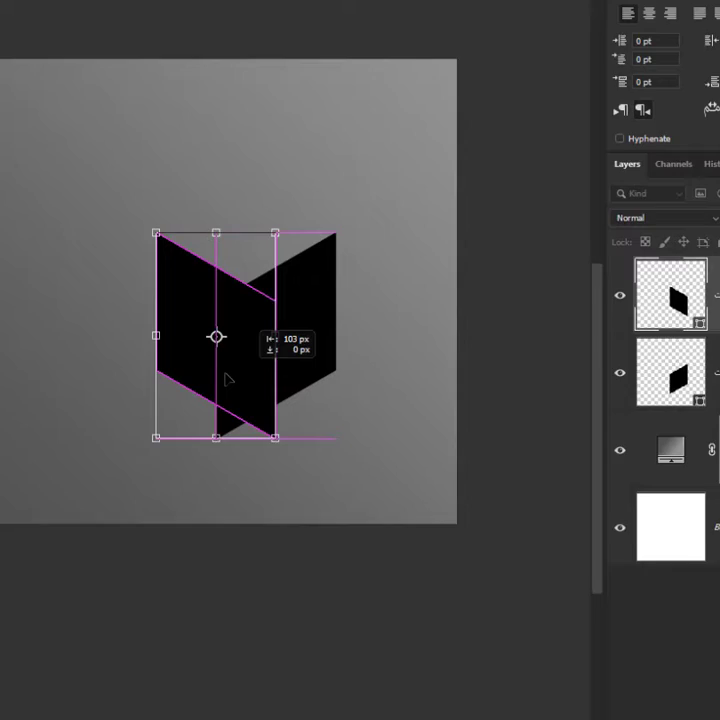
pyautogui.press('Return')
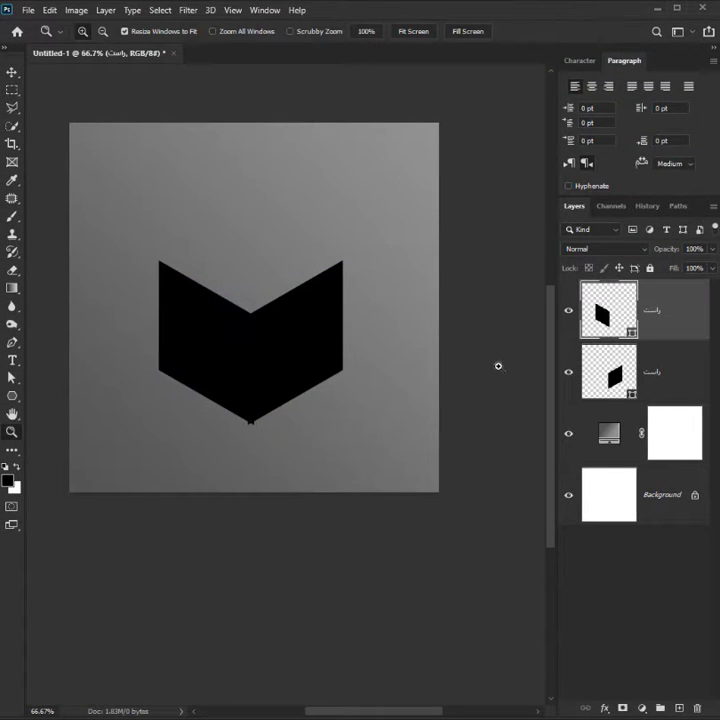
# - Nudge the flipped parallelogram left until the two faces meet in a clean point along their shared edge
pyautogui.hotkey('ctrl', 'Left')
pyautogui.hotkey('ctrl', 'Left')
pyautogui.hotkey('ctrl', 'Left')
pyautogui.hotkey('ctrl', 'Left')
pyautogui.hotkey('ctrl', 'Left')
pyautogui.hotkey('ctrl', 'Left')
pyautogui.hotkey('ctrl', 'Left')
pyautogui.hotkey('ctrl', 'Left')
pyautogui.hotkey('ctrl', 'Left')
pyautogui.hotkey('ctrl', 'Left')
pyautogui.hotkey('ctrl', 'Left')
pyautogui.hotkey('ctrl', 'Left')
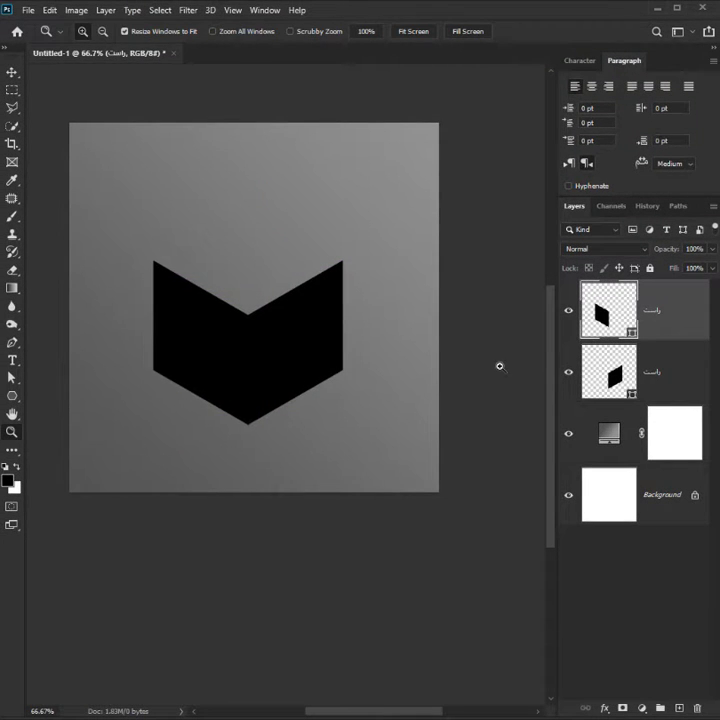
pyautogui.click(255, 418)
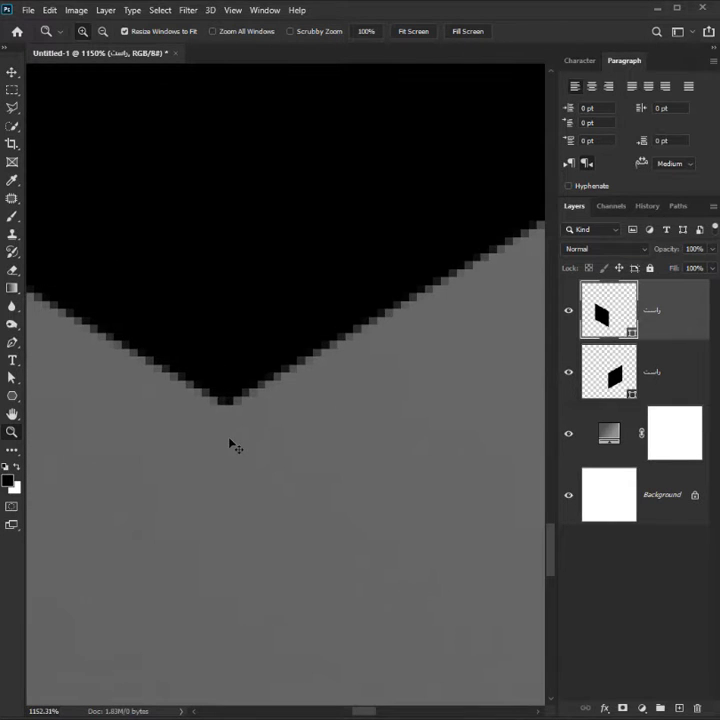
# - Rename the flipped parallelogram's layer as چپ
pyautogui.scroll(-10, 281, 430)
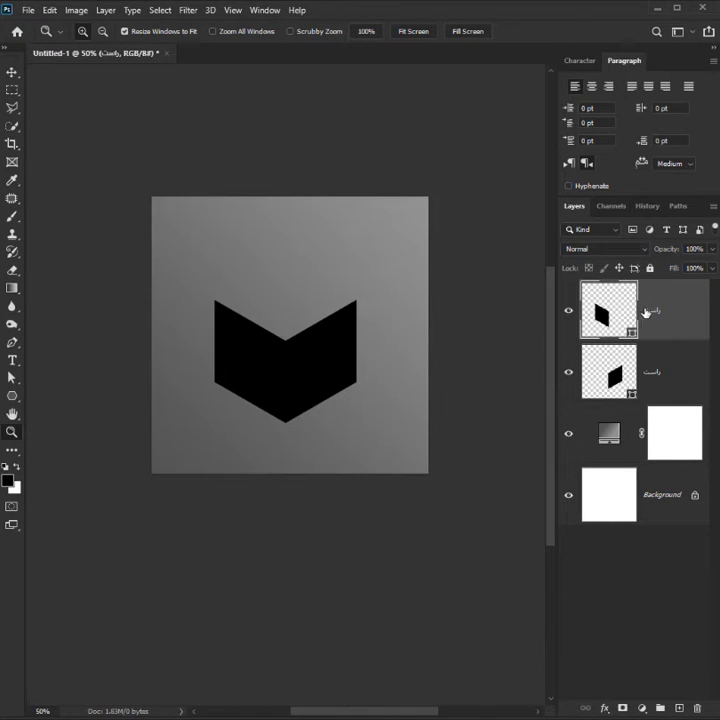
pyautogui.doubleClick(650, 311)
pyautogui.write('چپ')
pyautogui.press('Return')
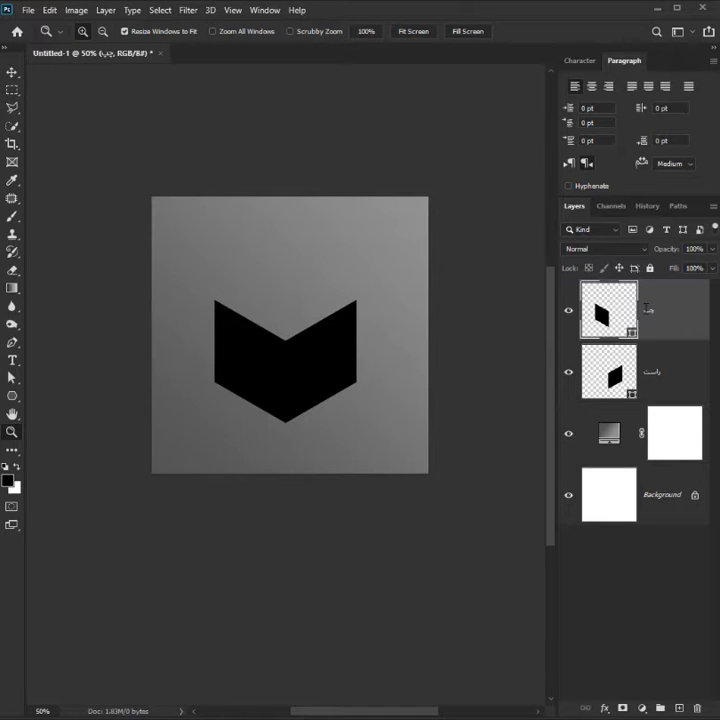
# - Duplicate the چپ parallelogram and rotate the copy 120° so it lies flat as a horizontal rhombus
pyautogui.hotkey('ctrl', 'j')
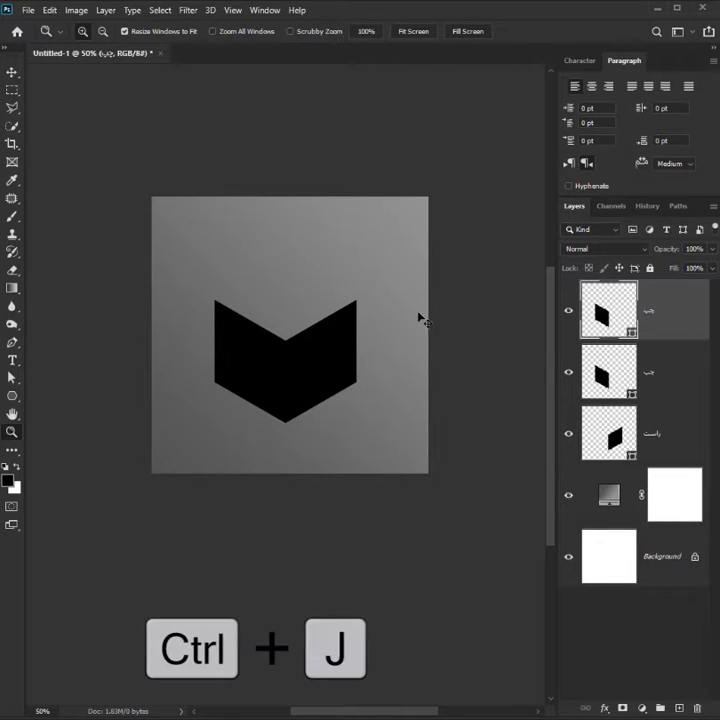
pyautogui.hotkey('ctrl', 't')
pyautogui.moveTo(186, 252); pyautogui.dragTo(363, 363)
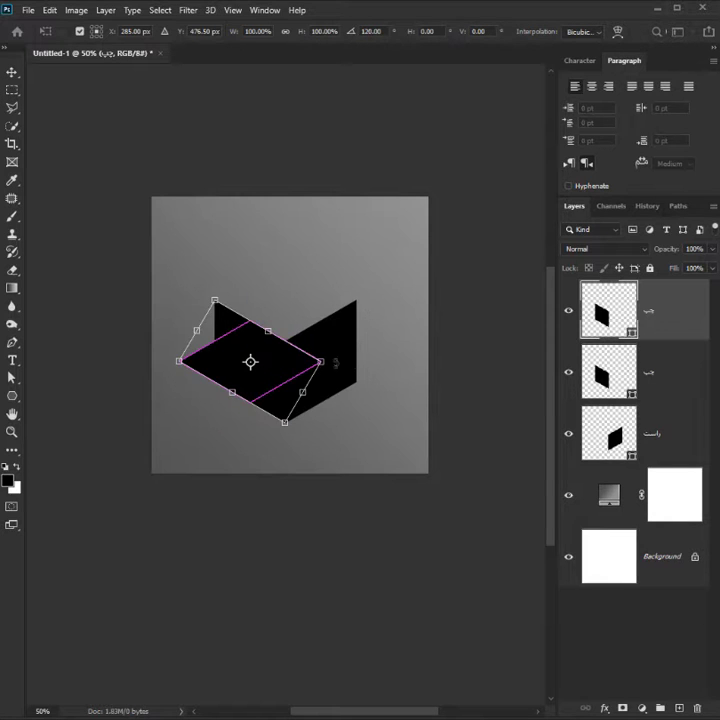
pyautogui.press('Return')
# - Rename the rotated rhombus layer as بالا
pyautogui.press('z')
pyautogui.doubleClick(649, 310)
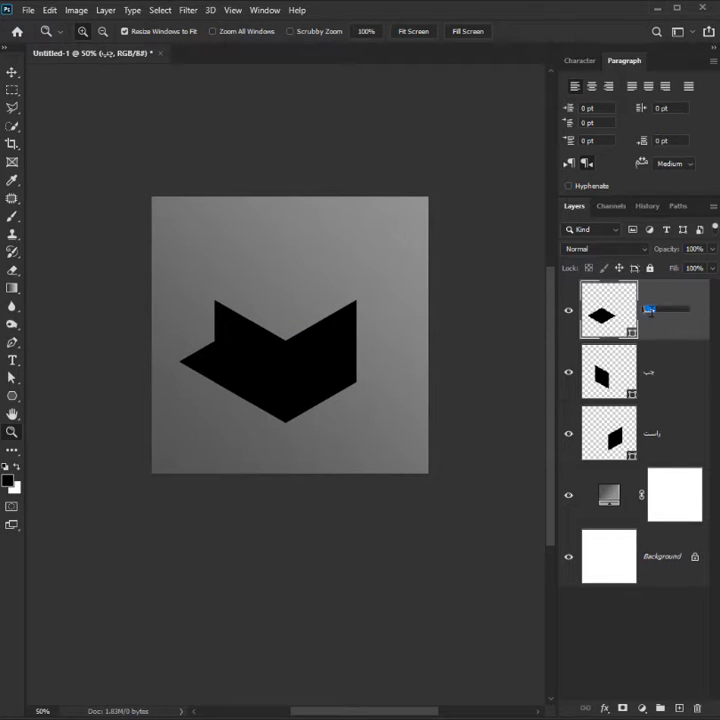
pyautogui.write('بالا')
pyautogui.press('Return')
# - Move the rhombus onto the two side faces and nudge it down until their edges meet, forming the cube's top
pyautogui.press('b')
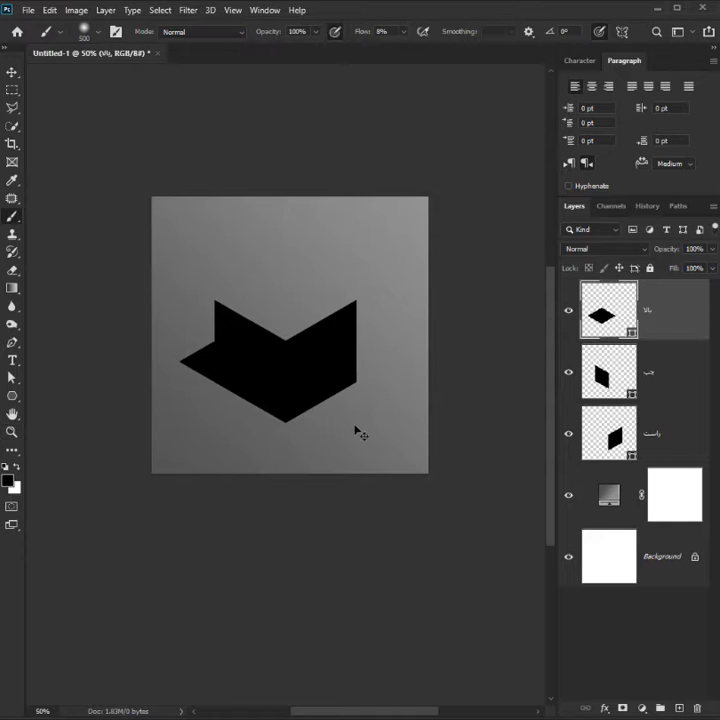
pyautogui.moveTo(287, 424)
pyautogui.mouseDown()
pyautogui.moveTo(309, 362)
pyautogui.moveTo(323, 357)
pyautogui.mouseUp()
pyautogui.press('z')
pyautogui.moveTo(320, 300); pyautogui.dragTo(231, 399)
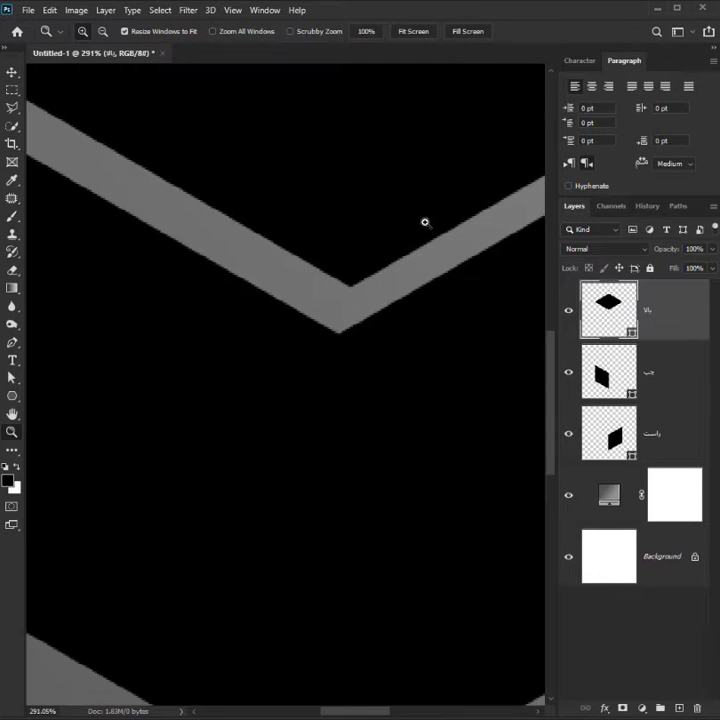
pyautogui.moveTo(429, 219); pyautogui.dragTo(258, 428)
pyautogui.moveTo(351, 210); pyautogui.dragTo(326, 318)
pyautogui.hotkey('ctrl', 'Down')
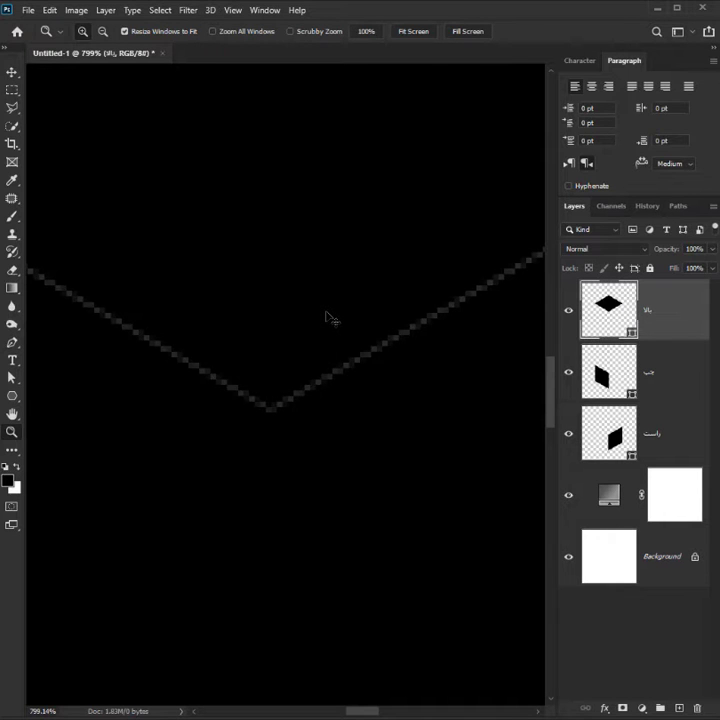
pyautogui.hotkey('ctrl', 'Down')
pyautogui.hotkey('ctrl', '0')
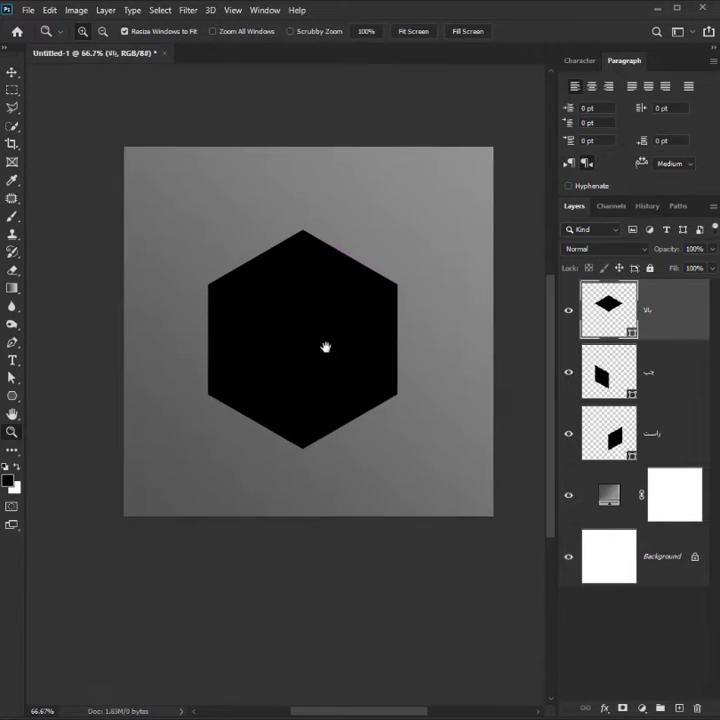
pyautogui.moveTo(325, 347); pyautogui.dragTo(281, 370)
pyautogui.click(281, 370)
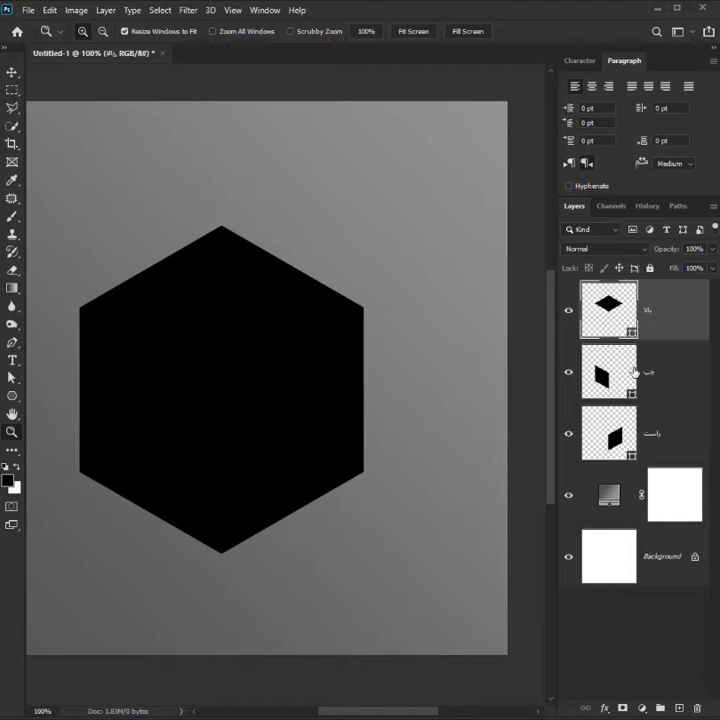
# - Fill the cube's top face with light grey at 70% brightness (b3b3b3)
pyautogui.doubleClick(610, 311)
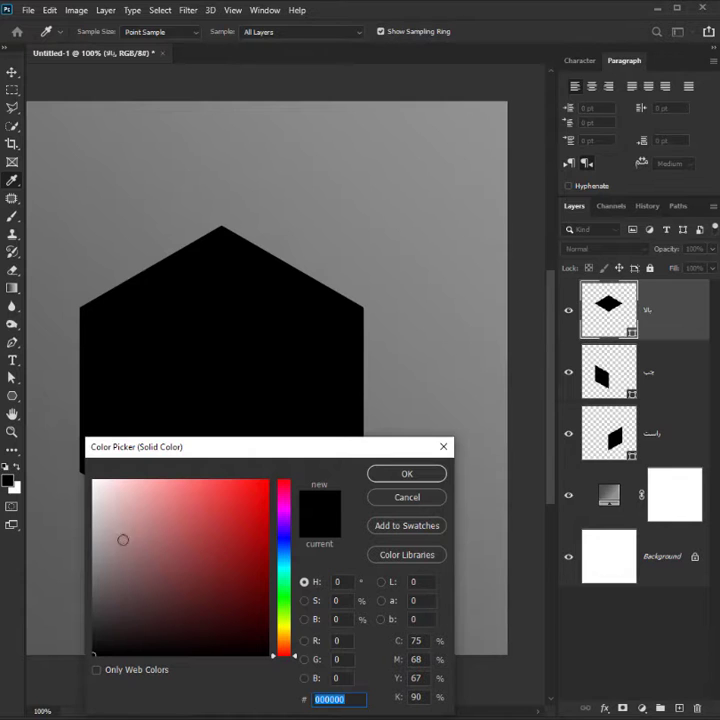
pyautogui.click(52, 307)
pyautogui.press('Up')
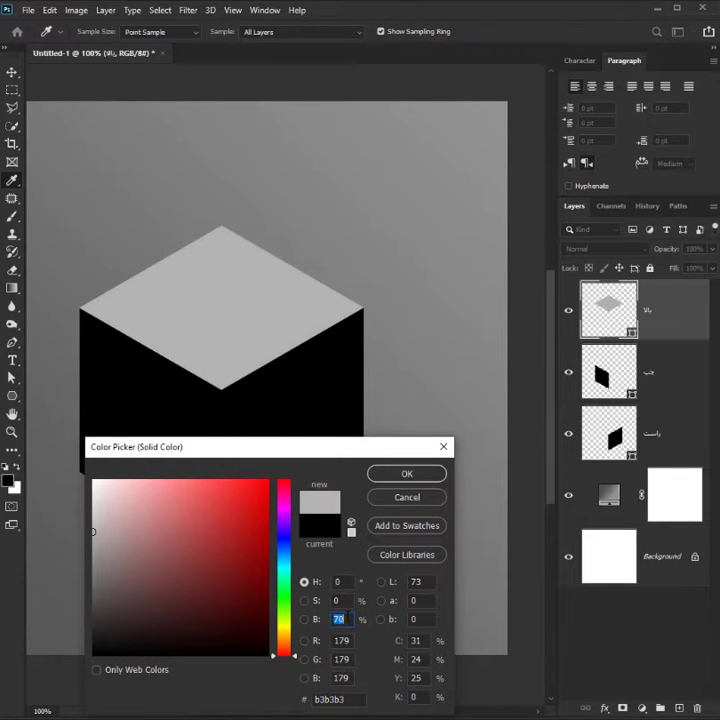
pyautogui.press('Return')
# - Fill the cube's left face with dark grey at 30% brightness
pyautogui.doubleClick(604, 388)
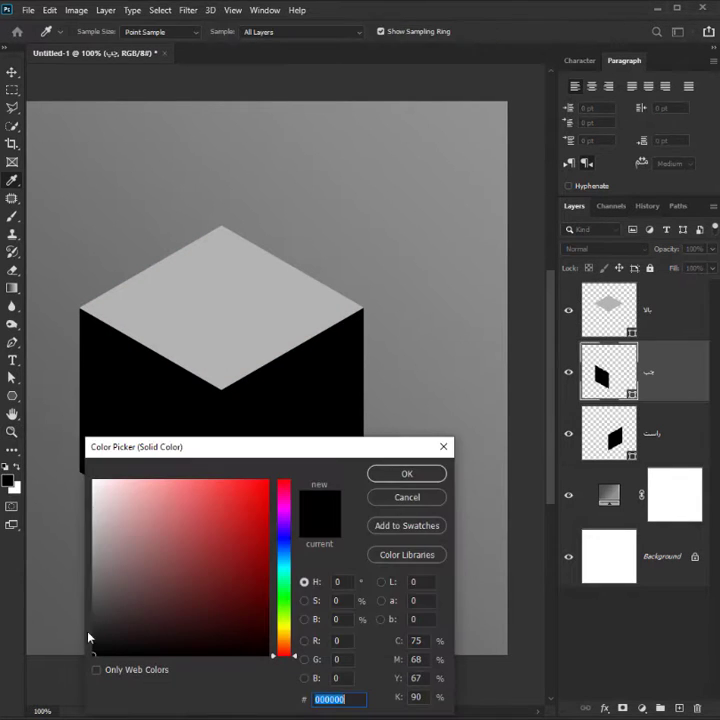
pyautogui.moveTo(347, 619); pyautogui.dragTo(314, 618)
pyautogui.write('30')
pyautogui.press('Return')
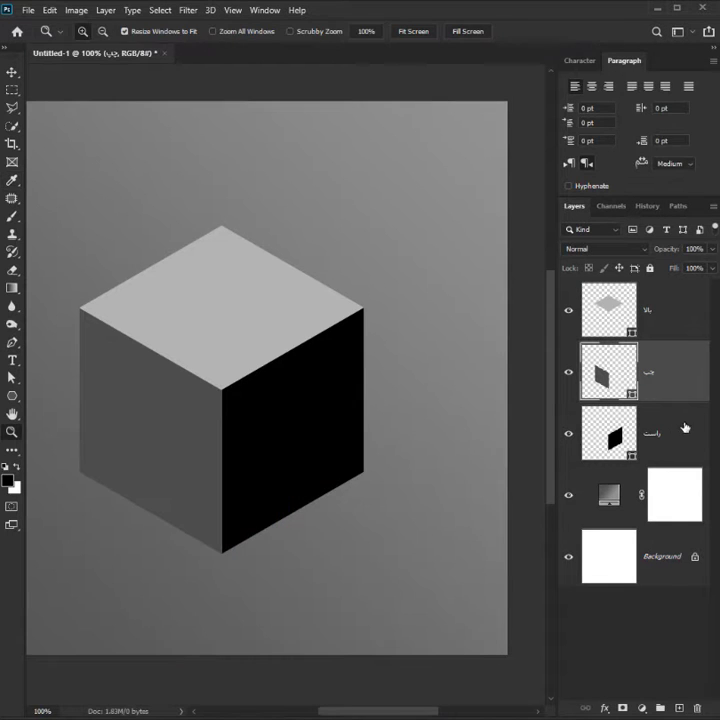
# - Fill the cube's right face with mid grey at 52% brightness
pyautogui.doubleClick(617, 444)
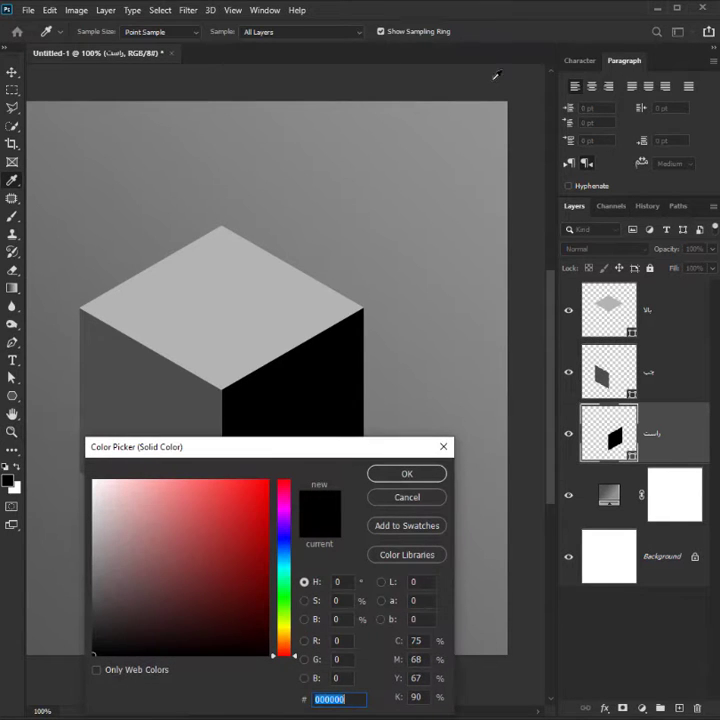
pyautogui.moveTo(347, 619); pyautogui.dragTo(335, 619)
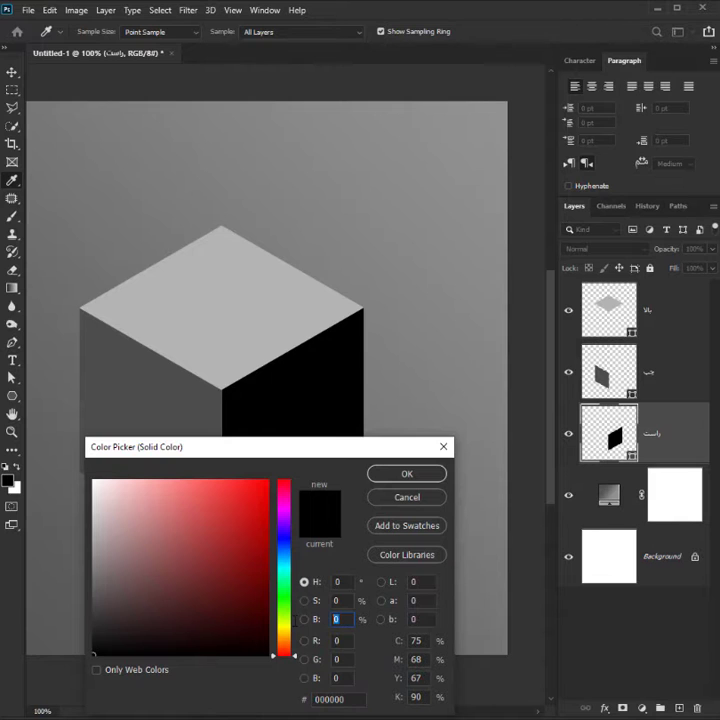
pyautogui.write('52')
pyautogui.press('Return')
pyautogui.press('z')
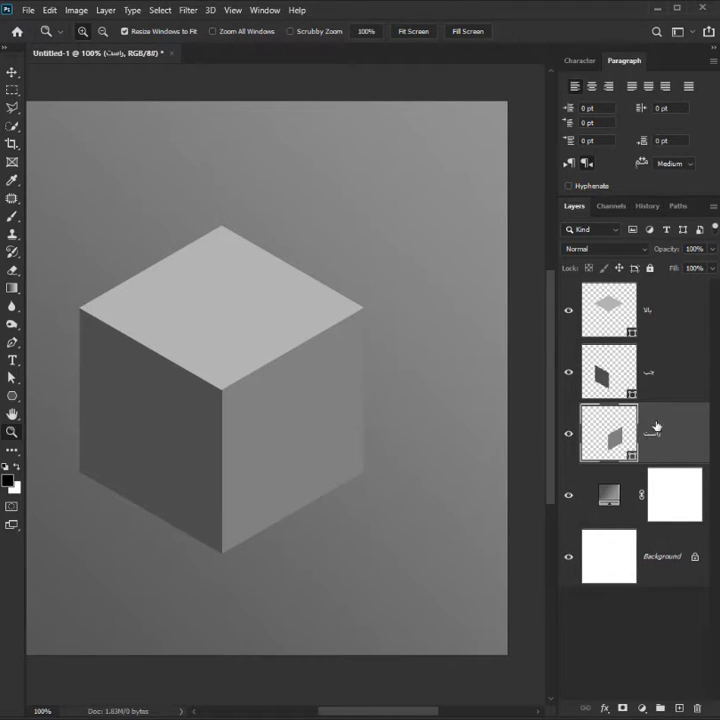
# - Duplicate the بالا top face layer and rename the copy as داخل جعبه
pyautogui.click(661, 310)
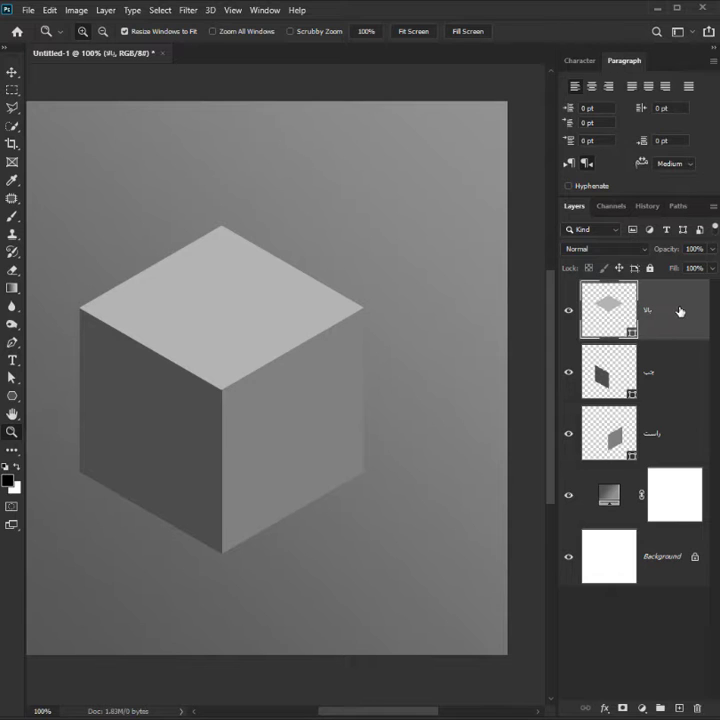
pyautogui.hotkey('ctrl', 'j')
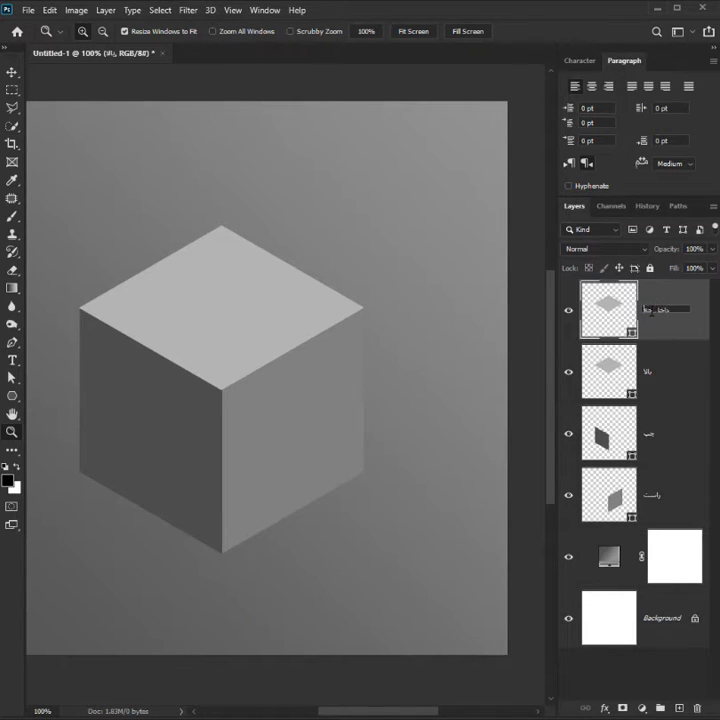
pyautogui.press('Return')
# - Scale the داخل جعبه rhombus proportionally to 96% about its centre
pyautogui.click(172, 286)
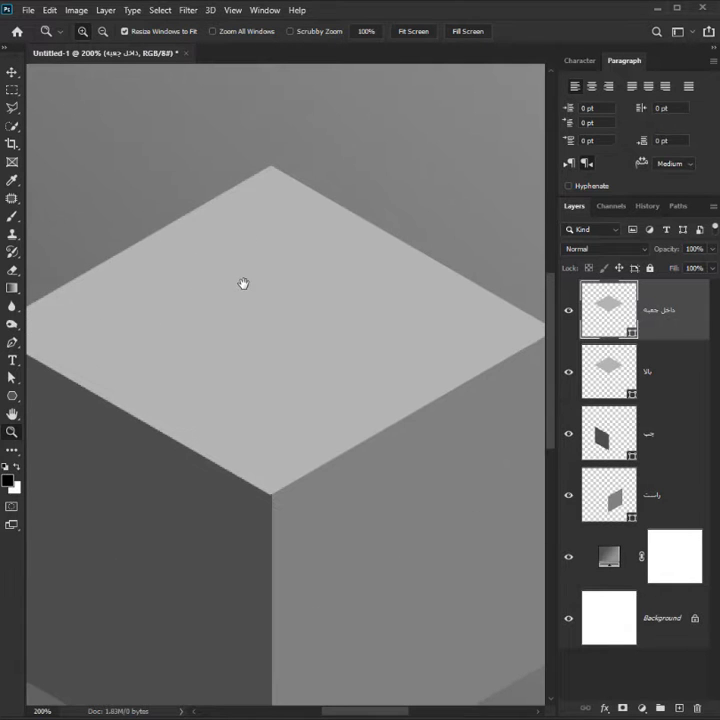
pyautogui.hotkey('ctrl', 't')
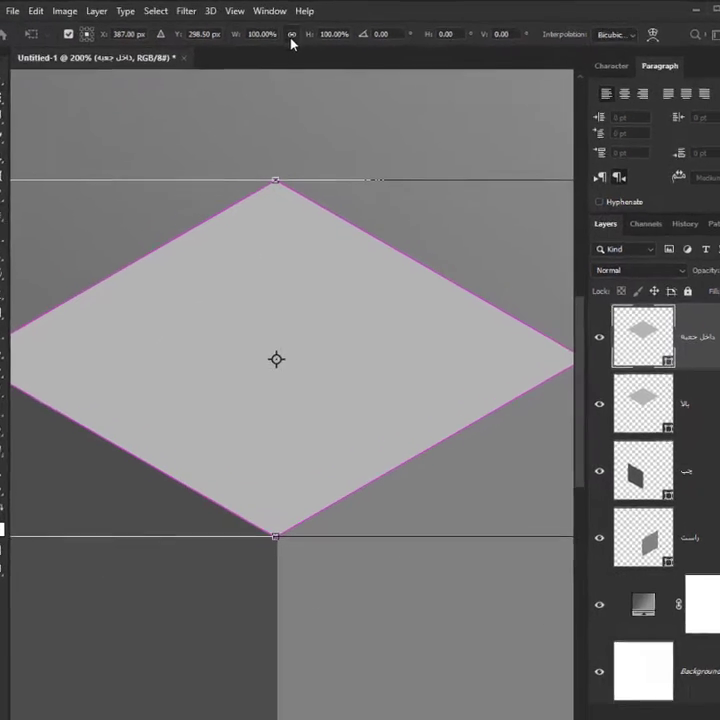
pyautogui.click(285, 32)
pyautogui.click(262, 32)
pyautogui.press('Down')
pyautogui.press('Down')
pyautogui.press('Down')
pyautogui.press('Down')
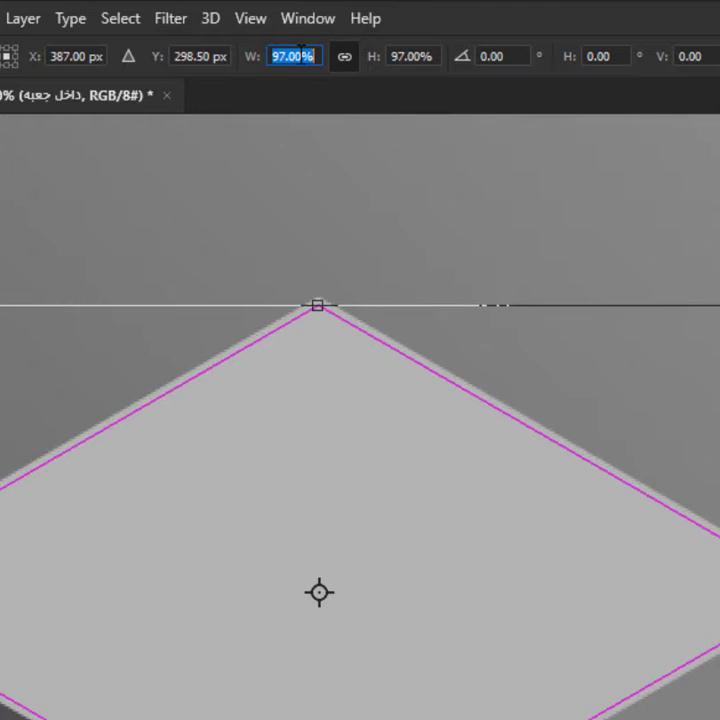
pyautogui.press('Return')
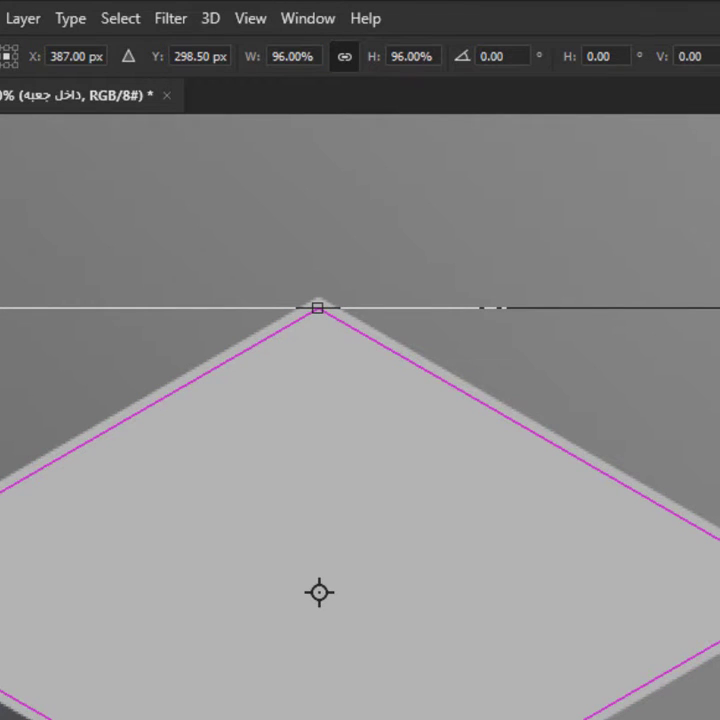
pyautogui.press('Return')
pyautogui.keyDown('alt'); pyautogui.click(242, 584); pyautogui.keyUp('alt')
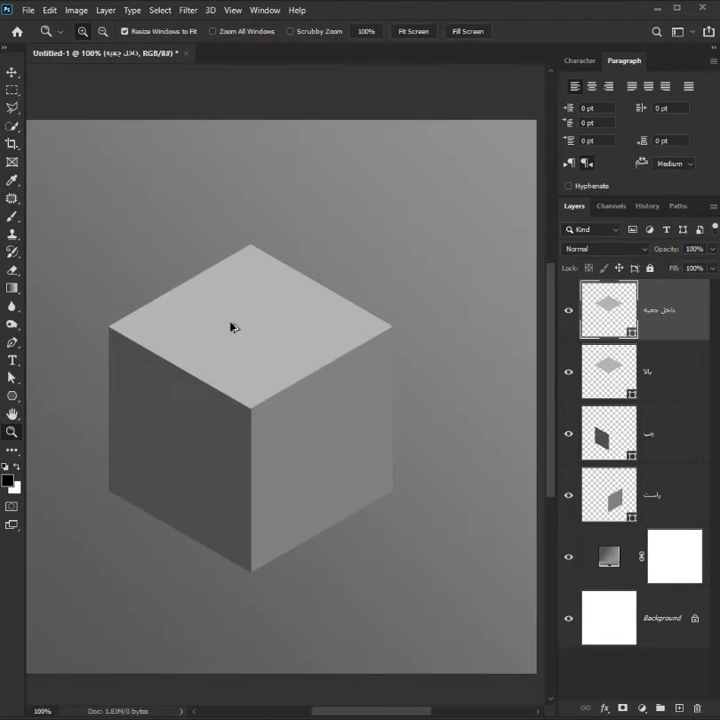
# - Sample the left face's dark grey as the foreground colour and fill the inner rhombus with it
pyautogui.click(10, 484)
pyautogui.click(198, 395)
pyautogui.press('Return')
pyautogui.hotkey('alt', 'BackSpace')
pyautogui.moveTo(431, 334); pyautogui.dragTo(429, 339)
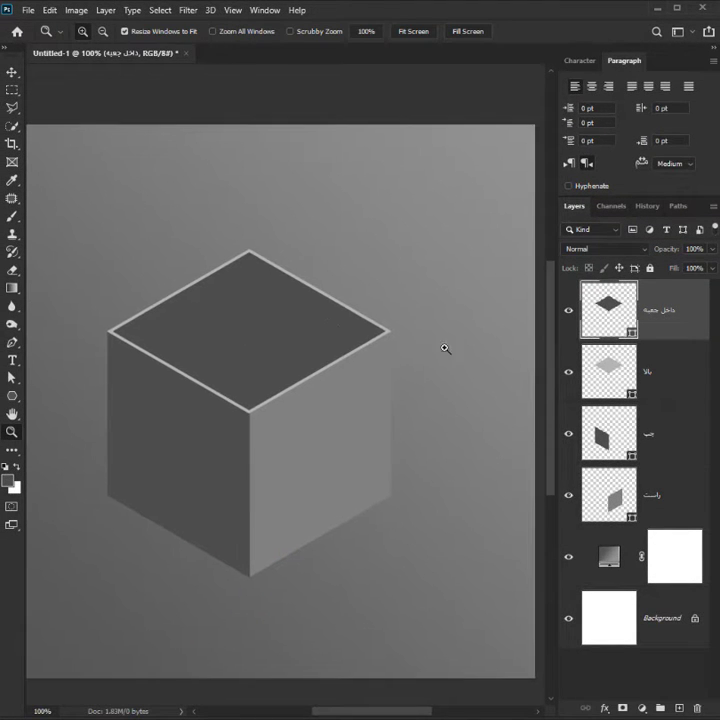
# - Duplicate the inner rhombus and cut off the copy's left half with a subtracted rectangle, merging the shape components
pyautogui.moveTo(431, 401); pyautogui.dragTo(418, 395)
pyautogui.hotkey('ctrl', 'j')
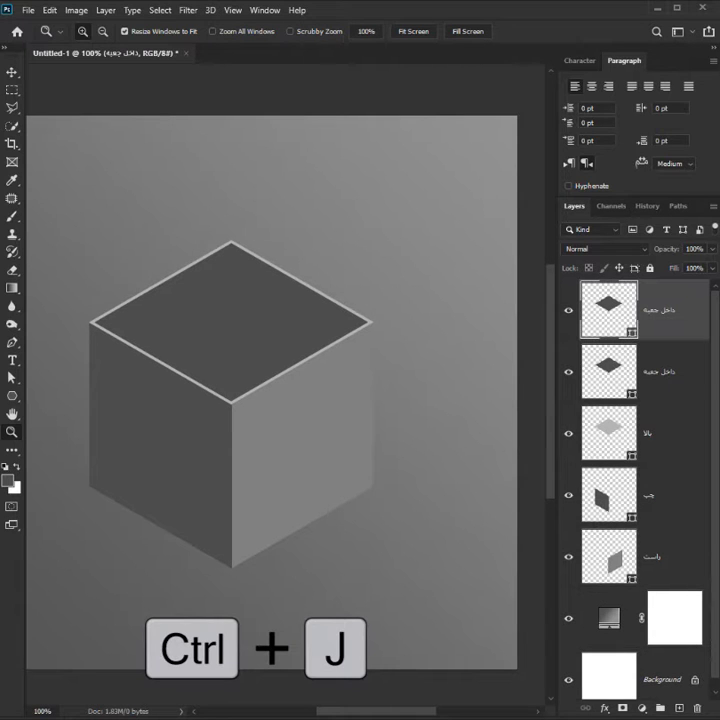
pyautogui.moveTo(10, 396); pyautogui.dragTo(50, 400)
pyautogui.press('alt')
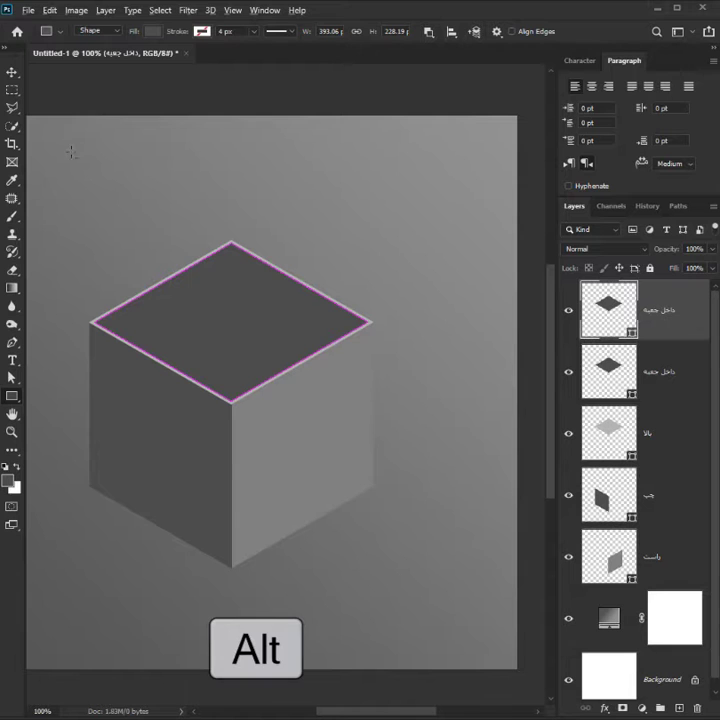
pyautogui.moveTo(70, 150); pyautogui.dragTo(231, 474)
pyautogui.click(248, 136)
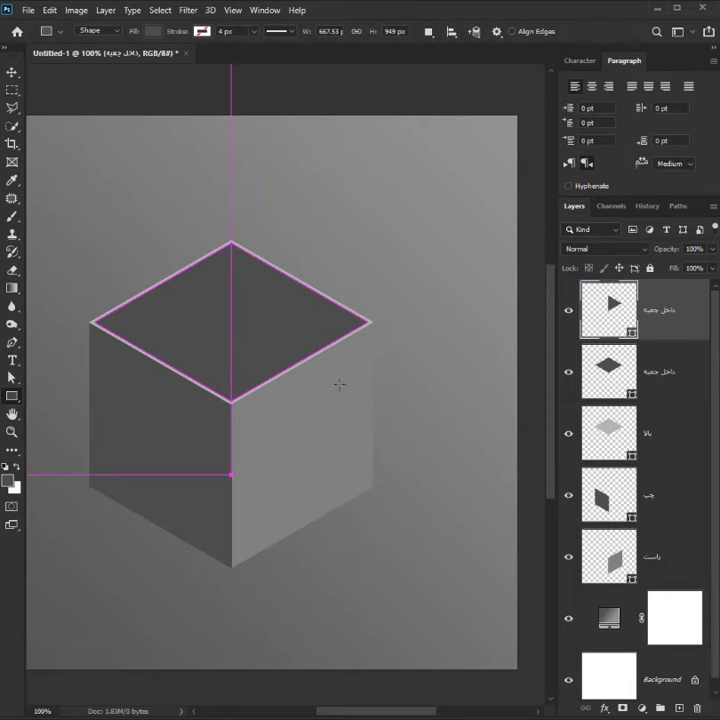
pyautogui.click(428, 31)
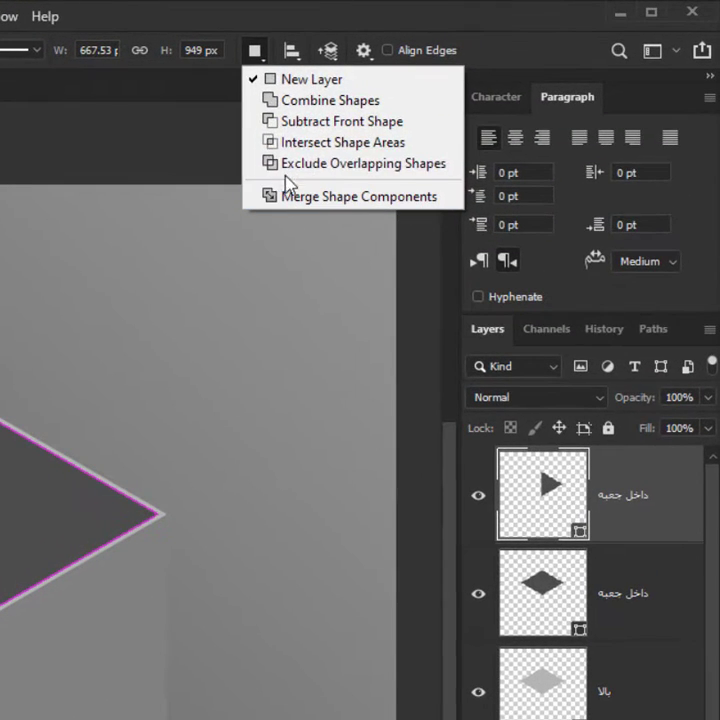
pyautogui.click(296, 196)
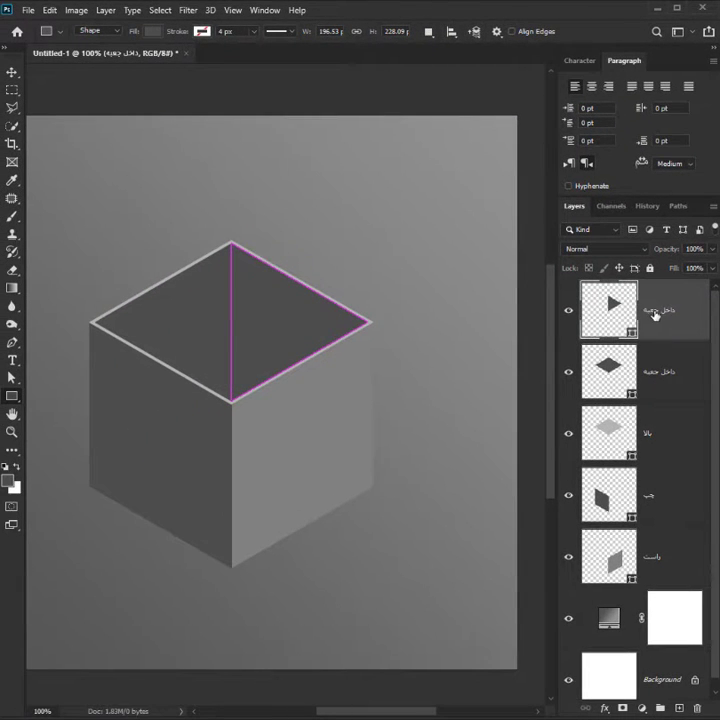
# - Rename the half-rhombus layer as داخل جعبه راست and the full inner rhombus layer as داخل جعبه چپ
pyautogui.doubleClick(621, 494)
pyautogui.click(655, 313)
pyautogui.write('راست')
pyautogui.press('Return')
pyautogui.doubleClick(661, 372)
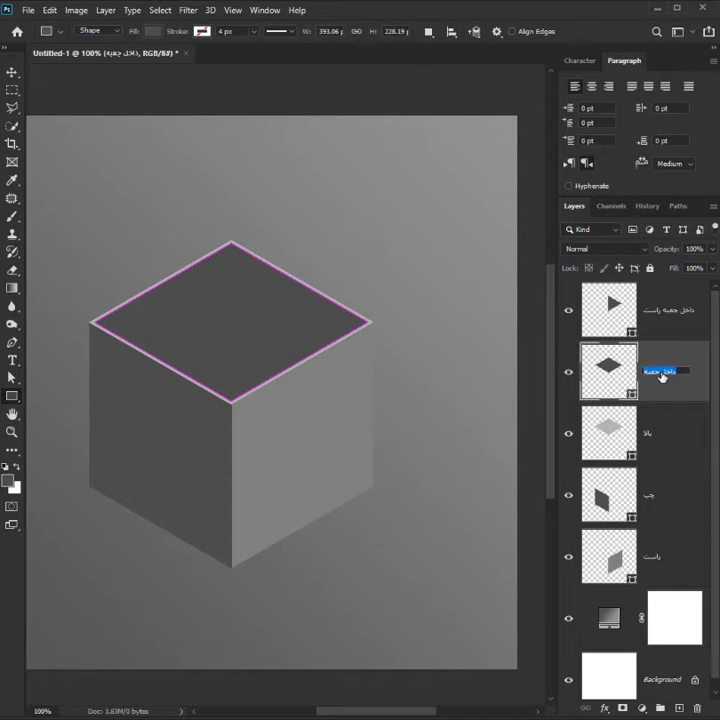
pyautogui.click(661, 377)
pyautogui.write('چپ')
pyautogui.press('Return')
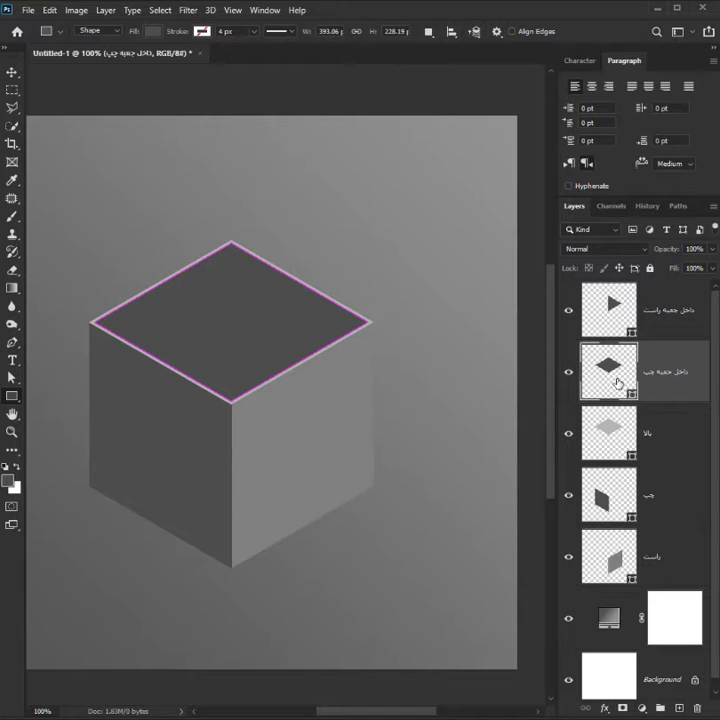
# - Change the داخل جعبه چپ shape's fill to the lighter grey 656565
pyautogui.doubleClick(618, 383)
pyautogui.moveTo(101, 587); pyautogui.dragTo(88, 586)
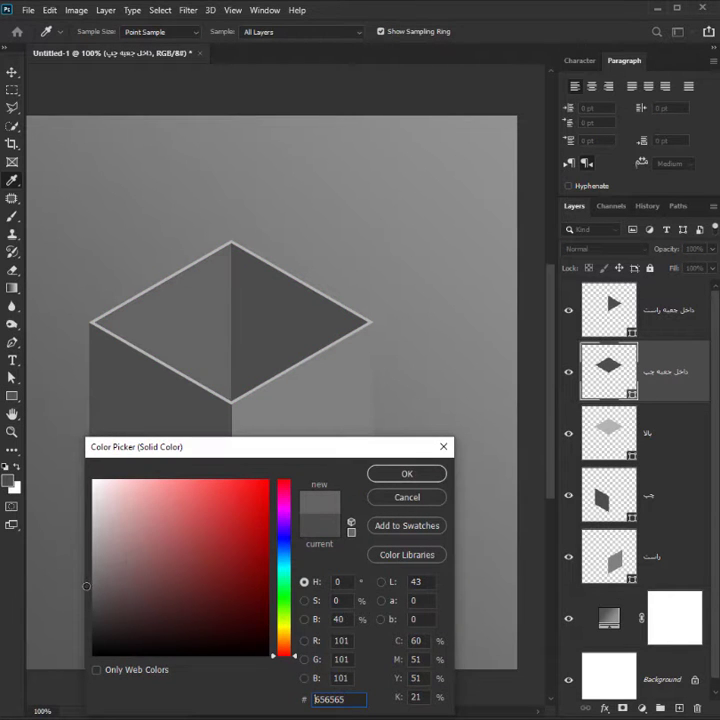
pyautogui.press('Return')
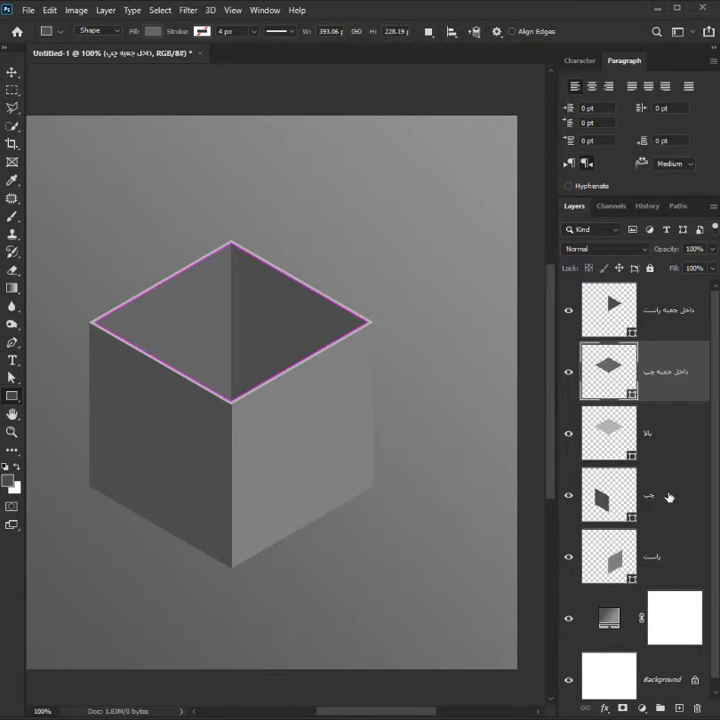
# - Fill the راست face with the grey-to-white linear gradient preset at a 30° angle
pyautogui.click(640, 570)
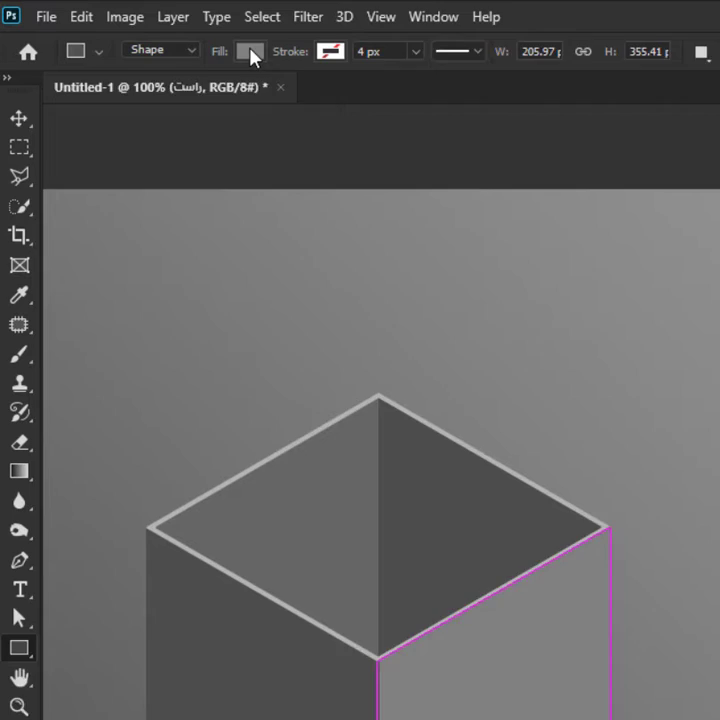
pyautogui.click(152, 31)
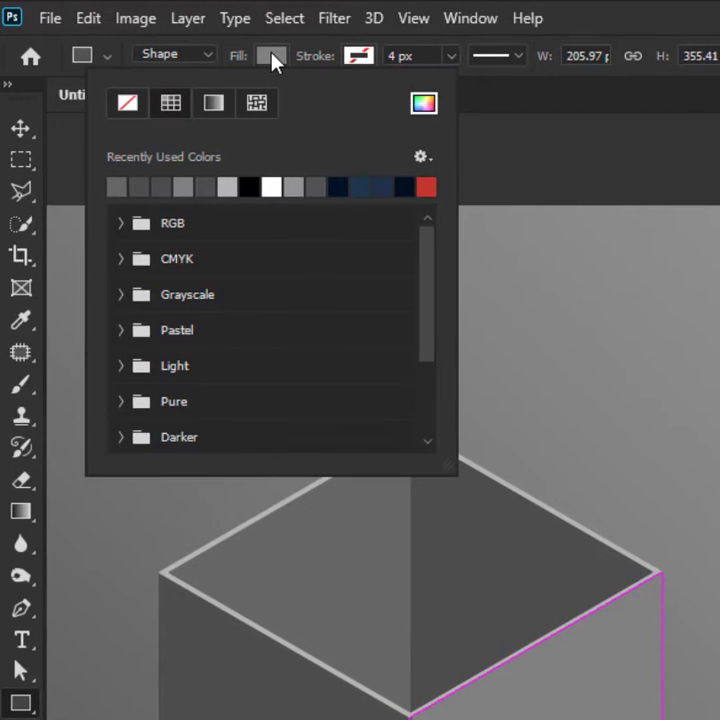
pyautogui.click(219, 108)
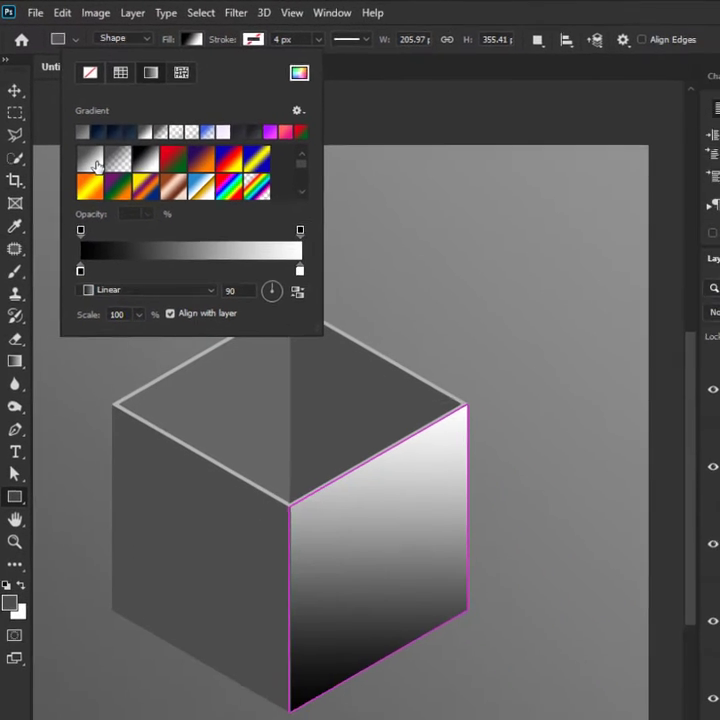
pyautogui.click(95, 162)
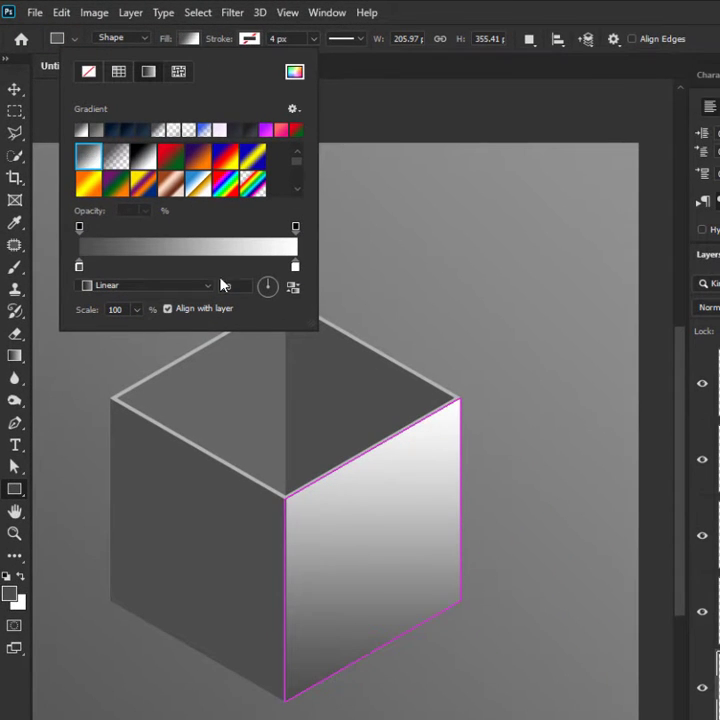
pyautogui.click(279, 285)
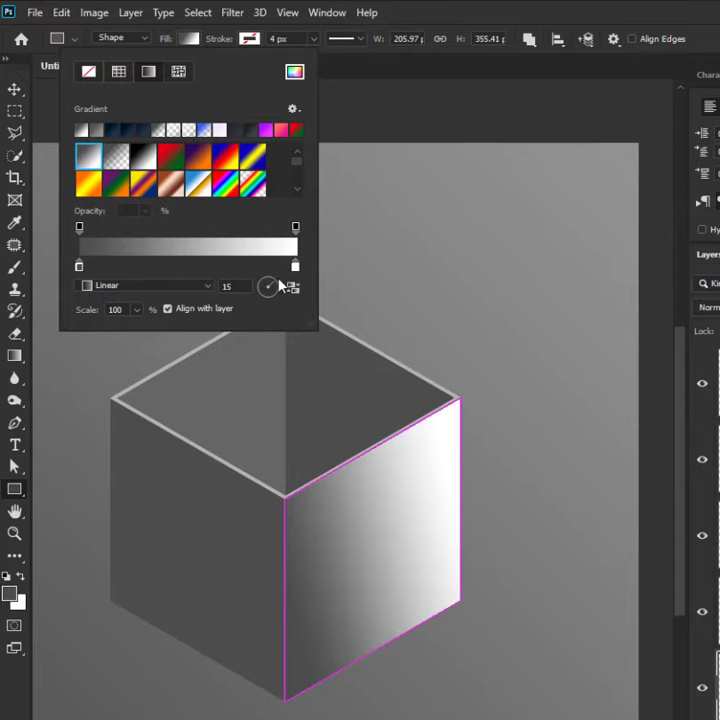
pyautogui.moveTo(279, 285); pyautogui.dragTo(277, 285)
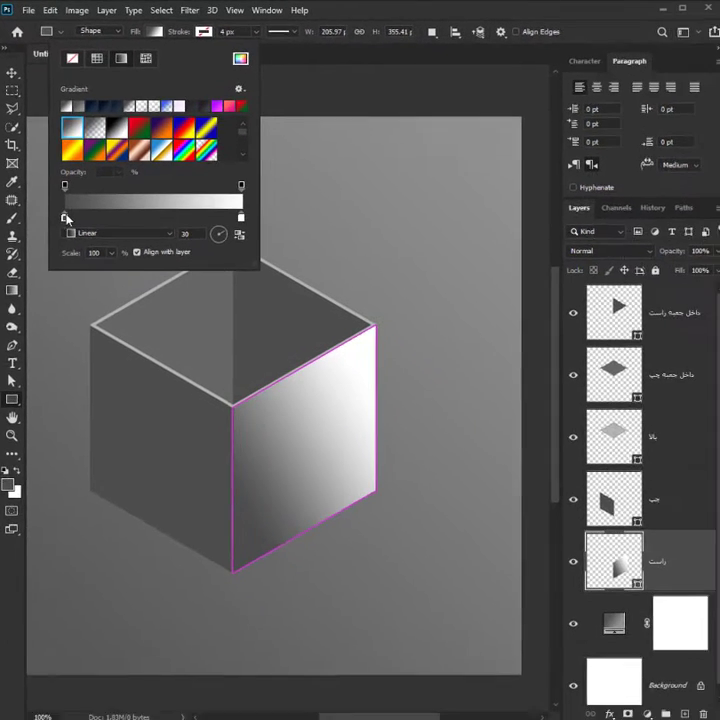
# - Set the راست gradient's start stop to 50% brightness and its end stop to 70% brightness
pyautogui.click(79, 266)
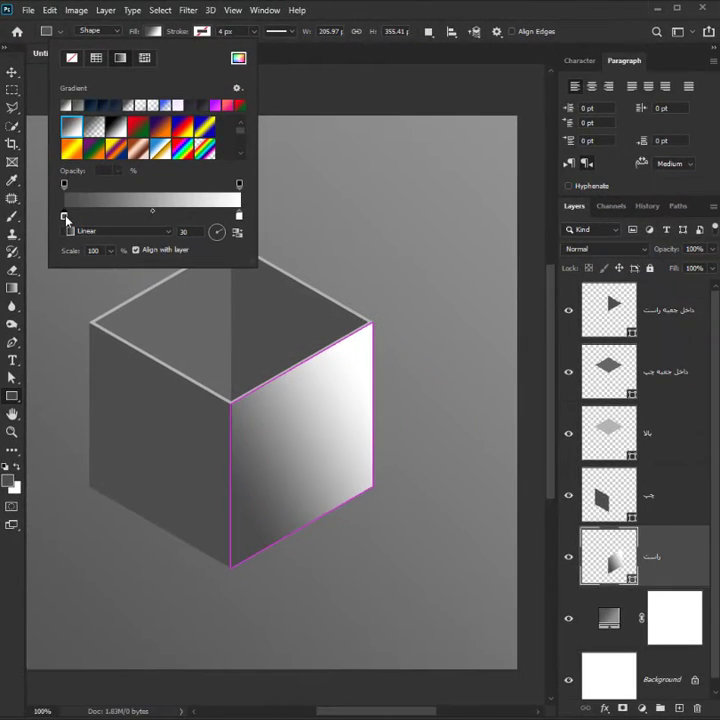
pyautogui.doubleClick(65, 216)
pyautogui.moveTo(346, 618); pyautogui.dragTo(273, 625)
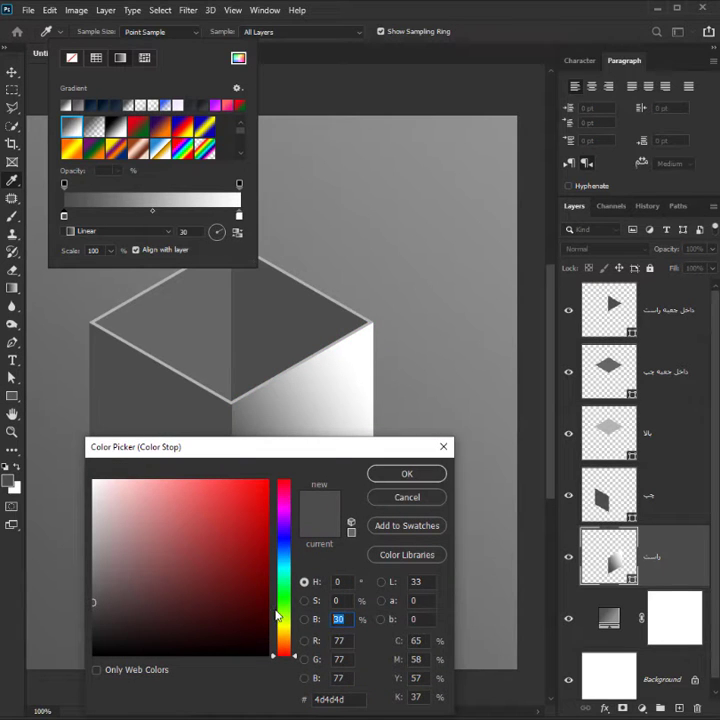
pyautogui.write('50')
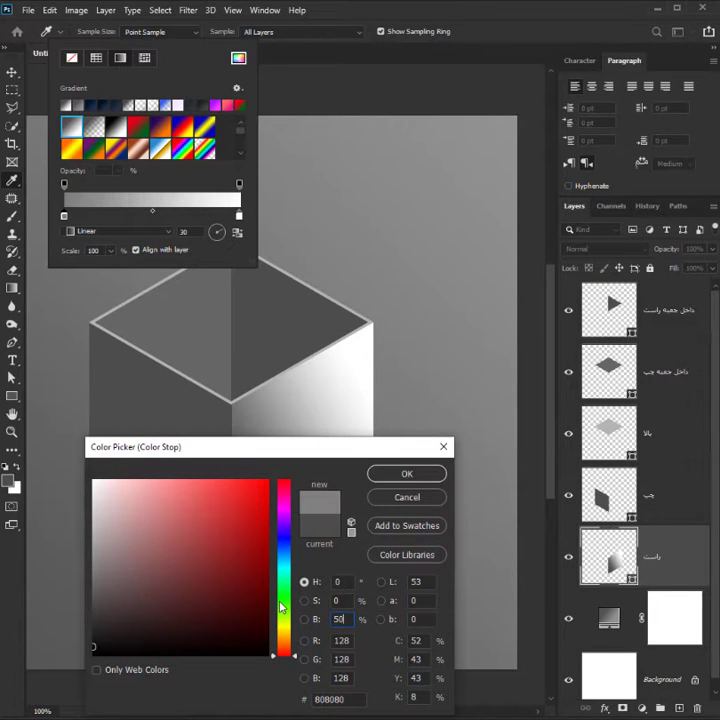
pyautogui.press('Return')
pyautogui.doubleClick(239, 216)
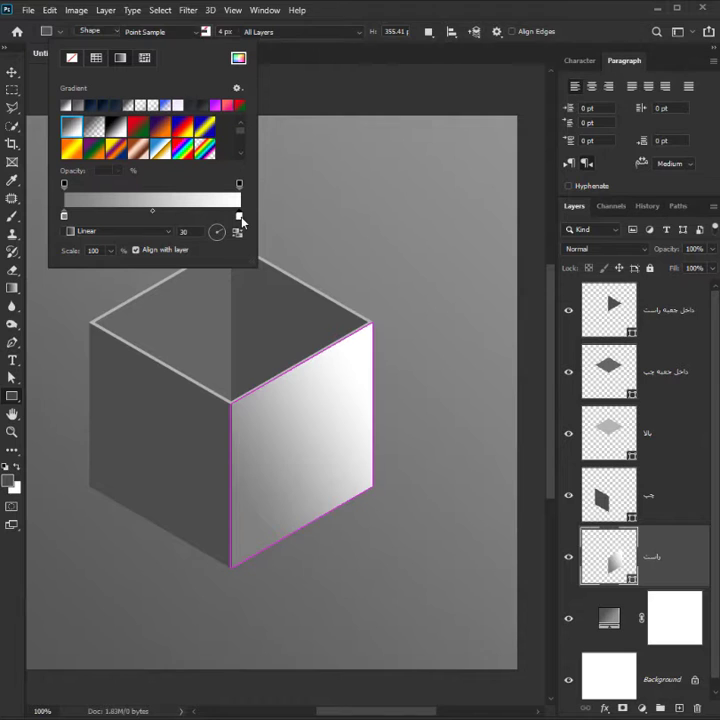
pyautogui.write('70')
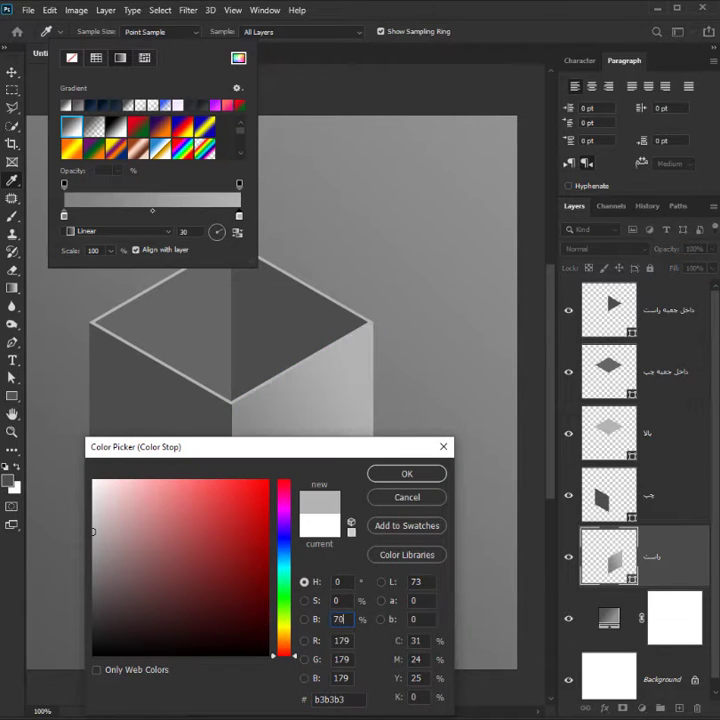
pyautogui.press('Return')
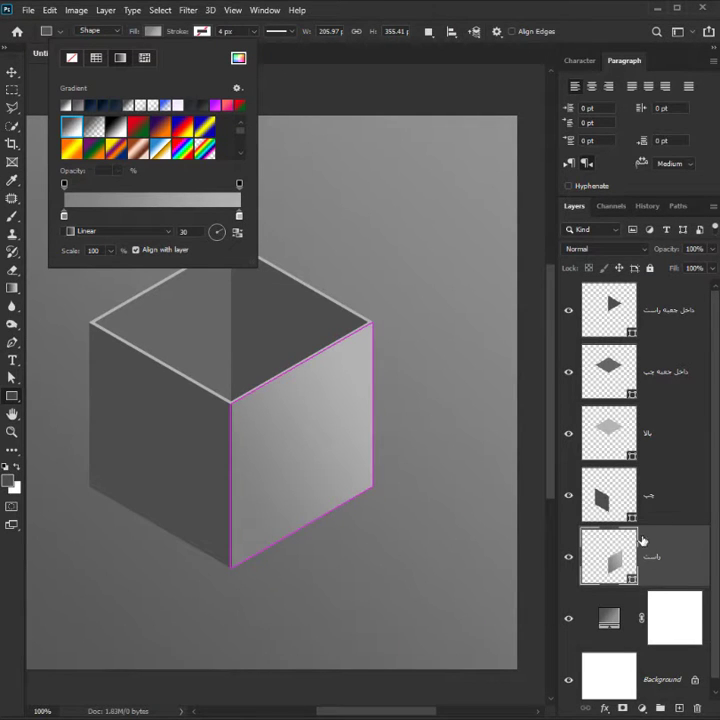
# - Change the چپ face's fill to a black-to-white linear gradient at a 150° angle
pyautogui.click(671, 508)
pyautogui.click(152, 33)
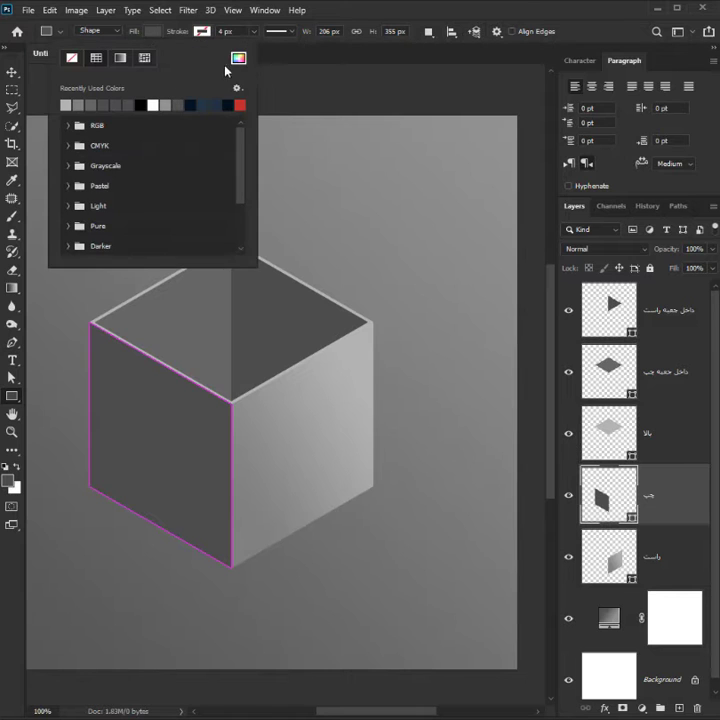
pyautogui.click(238, 57)
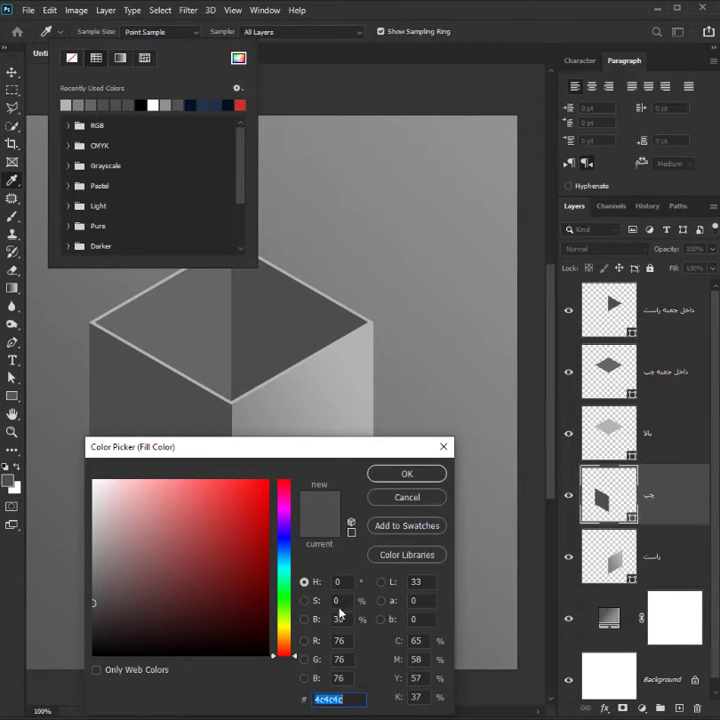
pyautogui.click(407, 497)
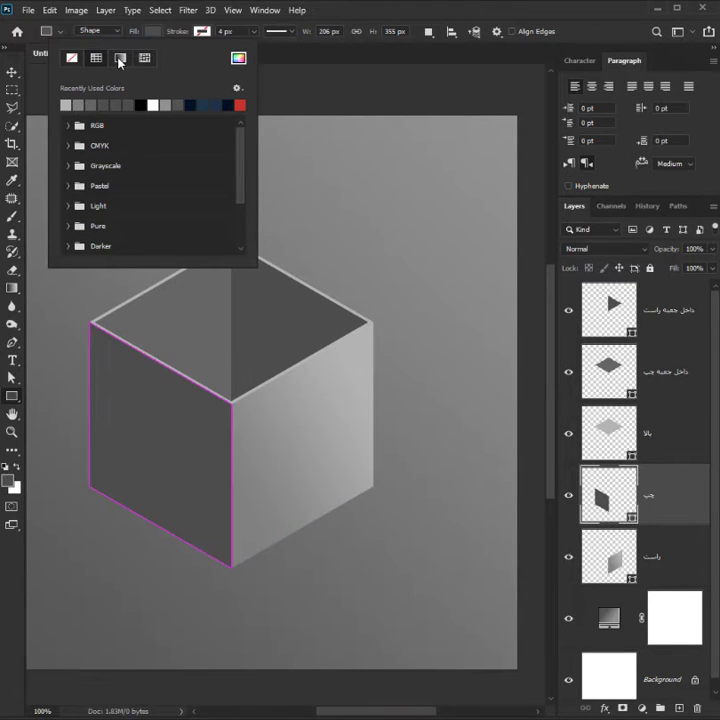
pyautogui.click(119, 58)
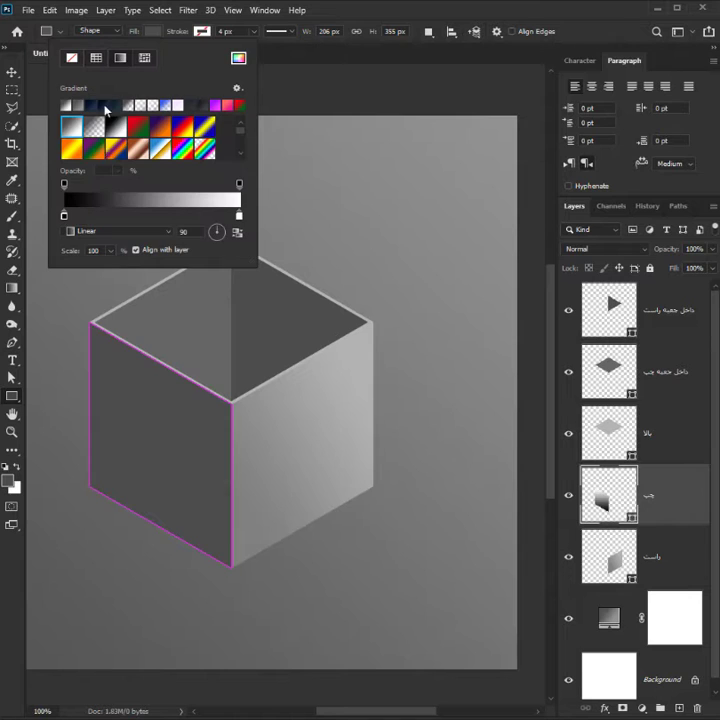
pyautogui.click(210, 231)
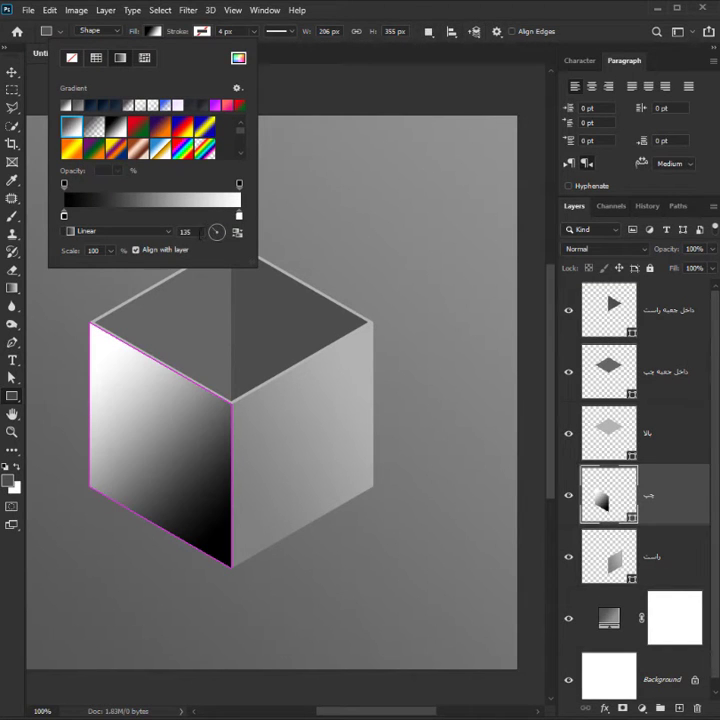
pyautogui.hotkey('shift', 'Up')
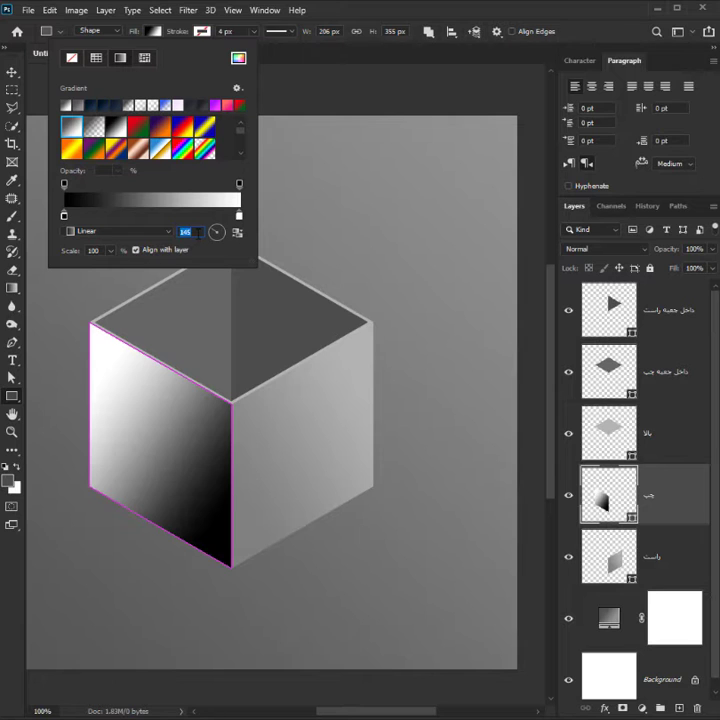
pyautogui.hotkey('shift', 'Up')
pyautogui.press('Down')
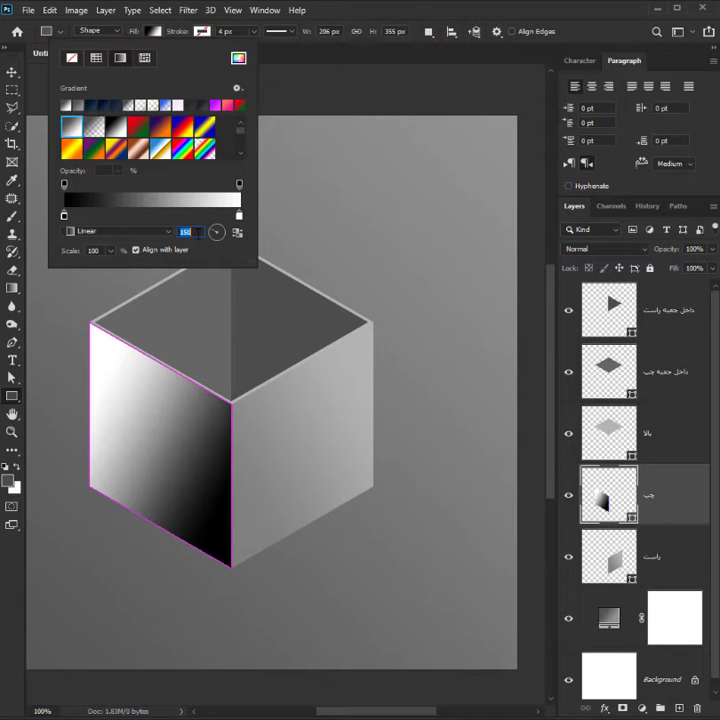
# - Set the چپ gradient's start stop to 30% brightness and its end stop to 15% brightness
pyautogui.doubleClick(64, 215)
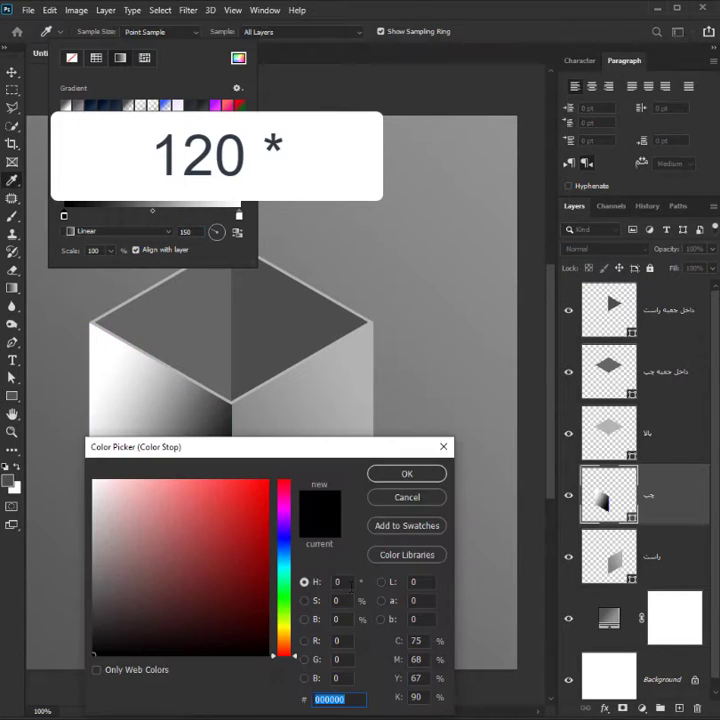
pyautogui.click(338, 619)
pyautogui.write('30')
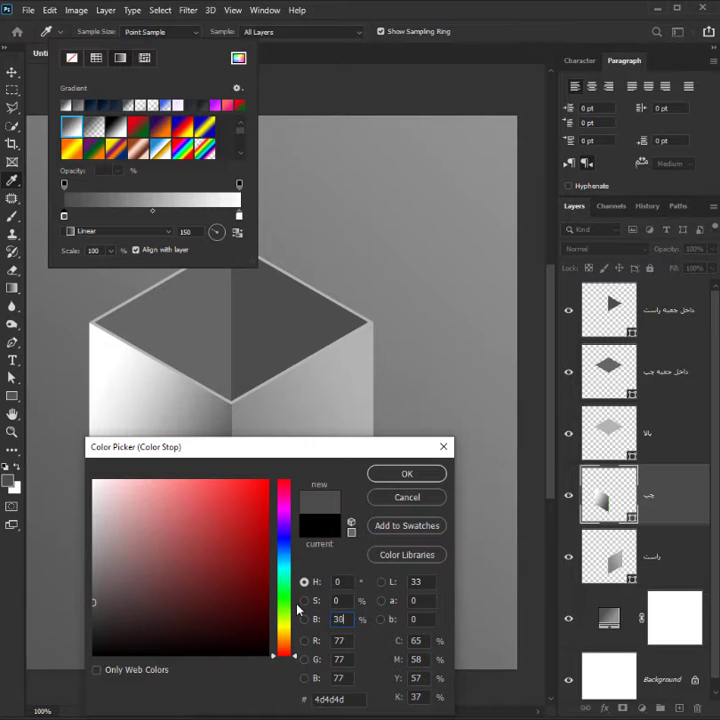
pyautogui.press('Return')
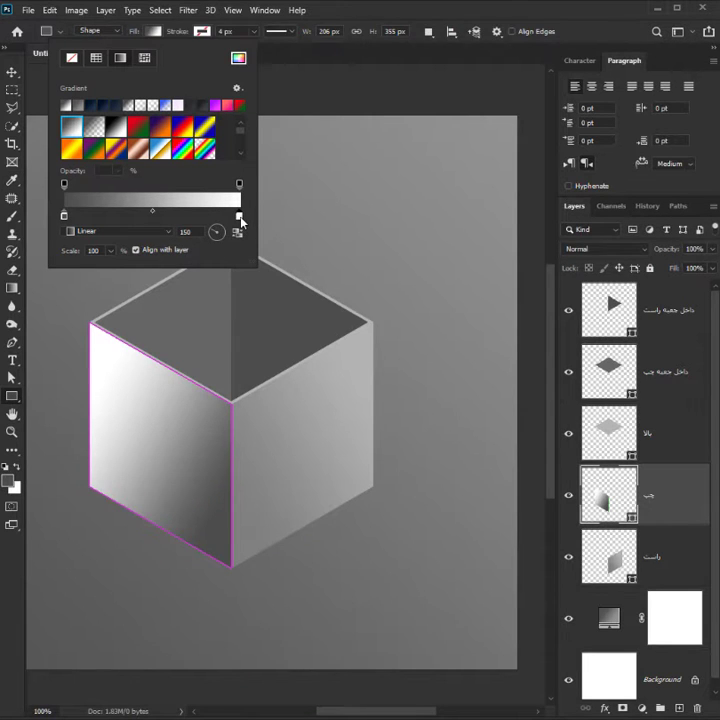
pyautogui.doubleClick(239, 216)
pyautogui.click(322, 619)
pyautogui.write('1')
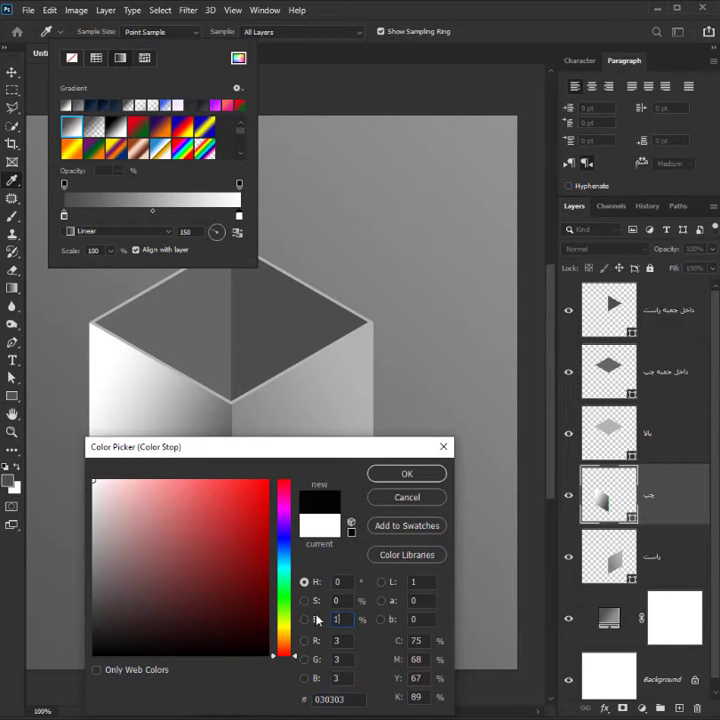
pyautogui.write('5')
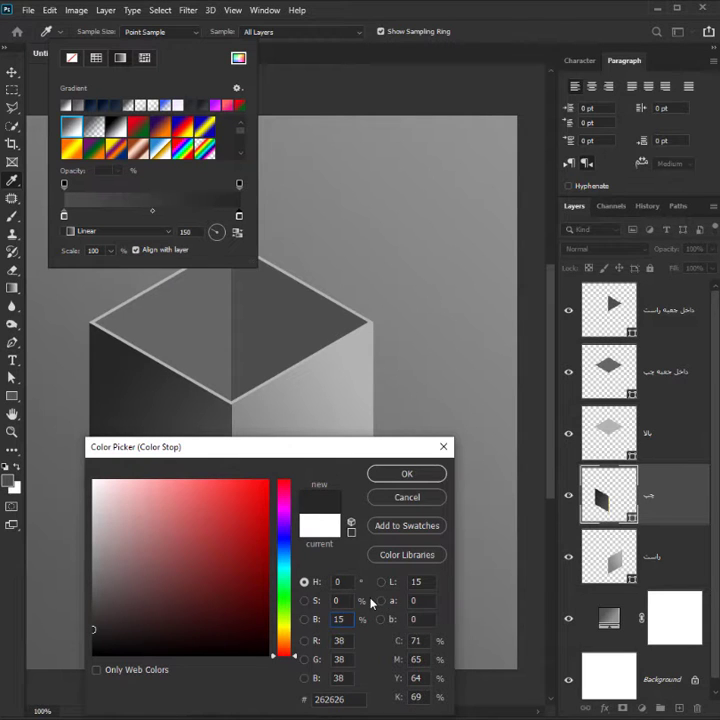
pyautogui.press('Return')
pyautogui.click(664, 505)
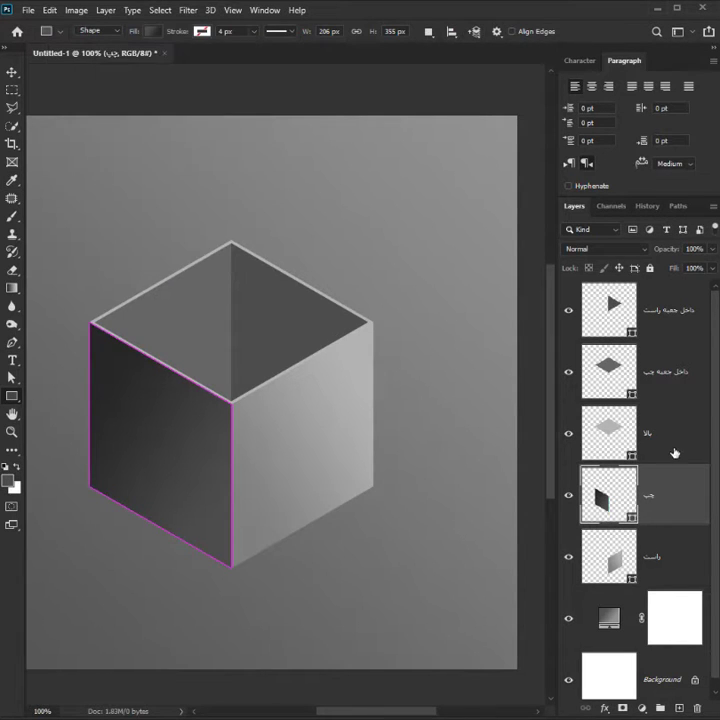
# - Change the بالا rim shape's fill to a linear gradient from black to white
pyautogui.click(665, 447)
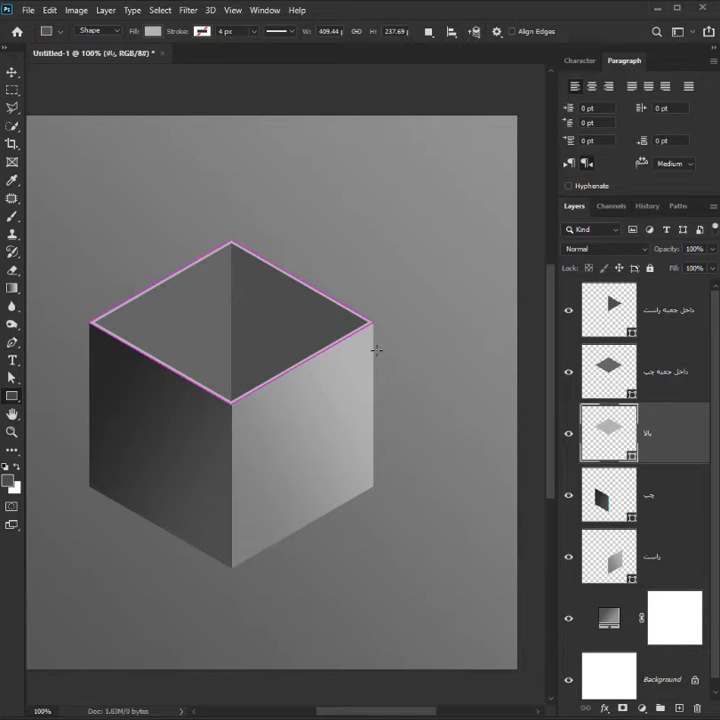
pyautogui.click(152, 31)
pyautogui.click(120, 57)
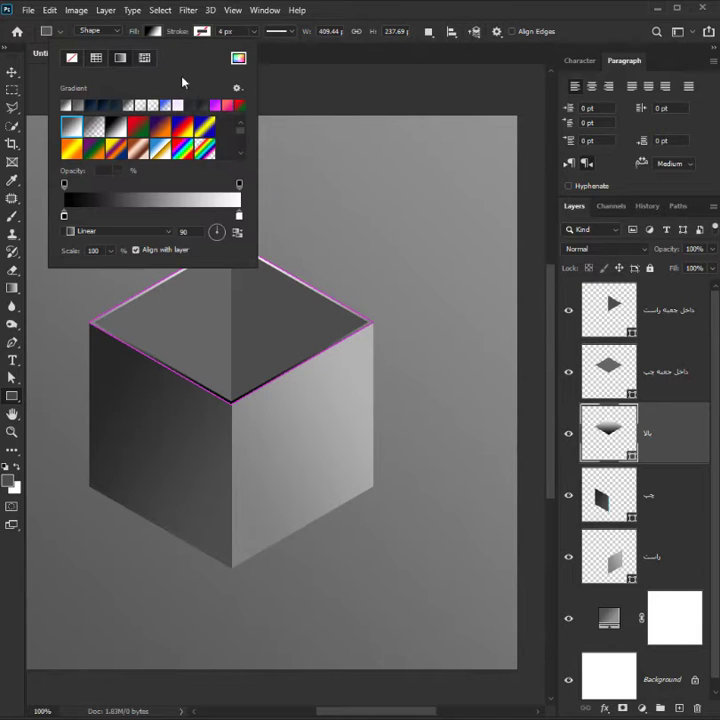
pyautogui.doubleClick(239, 217)
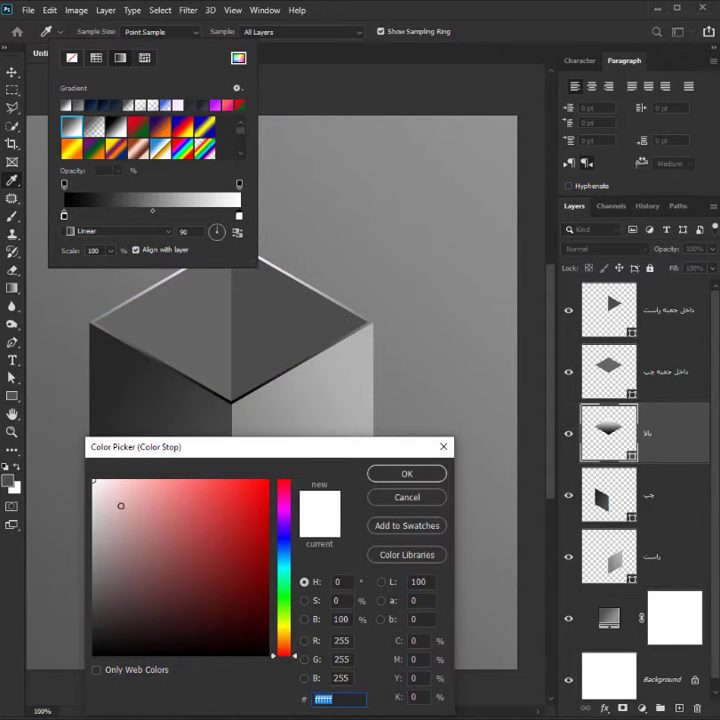
pyautogui.press('Return')
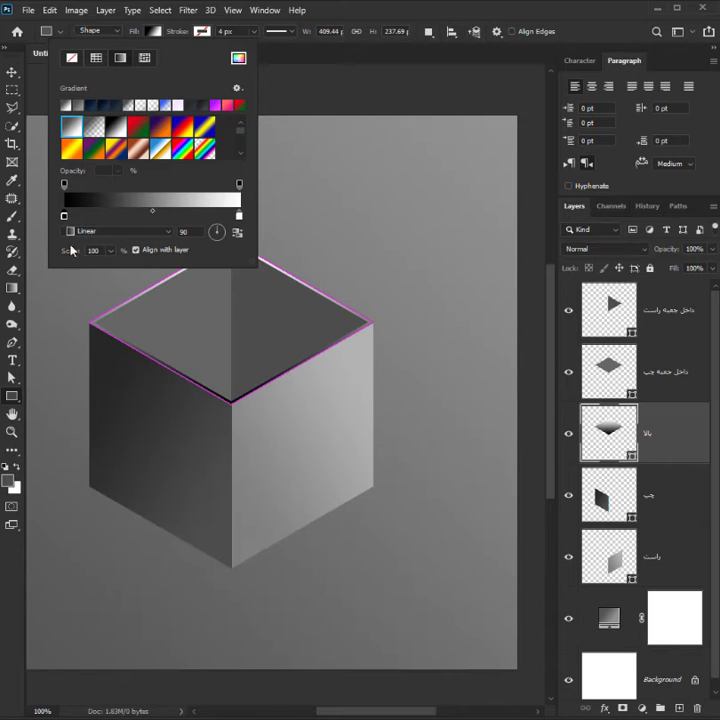
# - Set the بالا gradient's start stop to 70% brightness and its angle to 30°
pyautogui.doubleClick(65, 216)
pyautogui.write('d5d5d5')
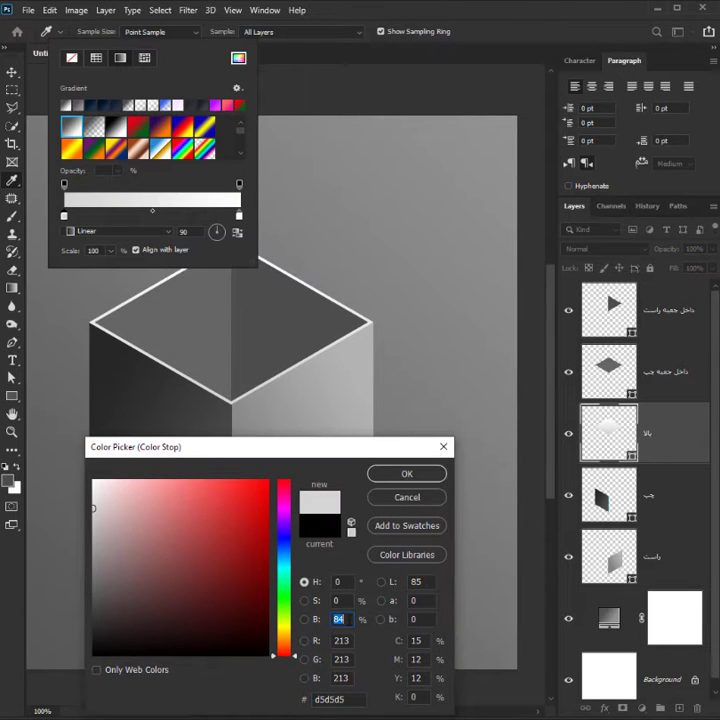
pyautogui.write('70')
pyautogui.press('Return')
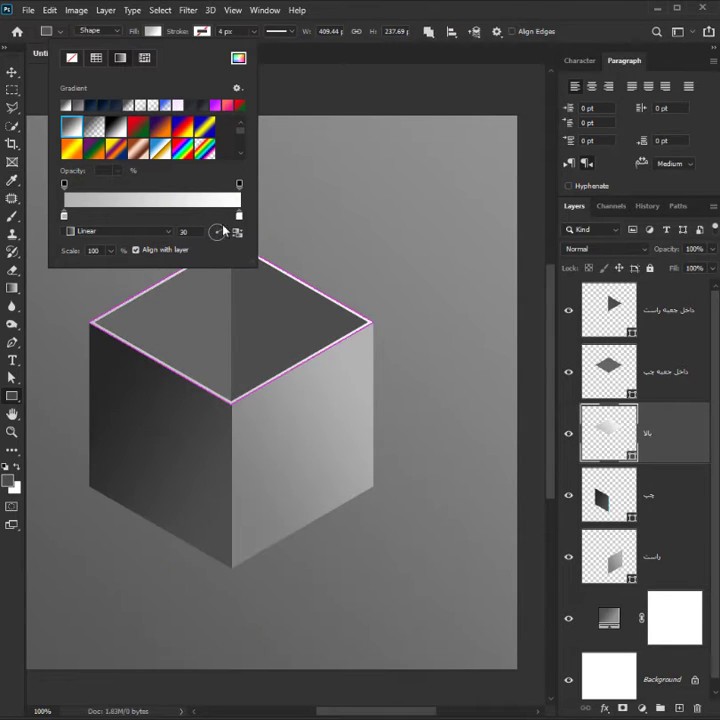
pyautogui.press('Return')
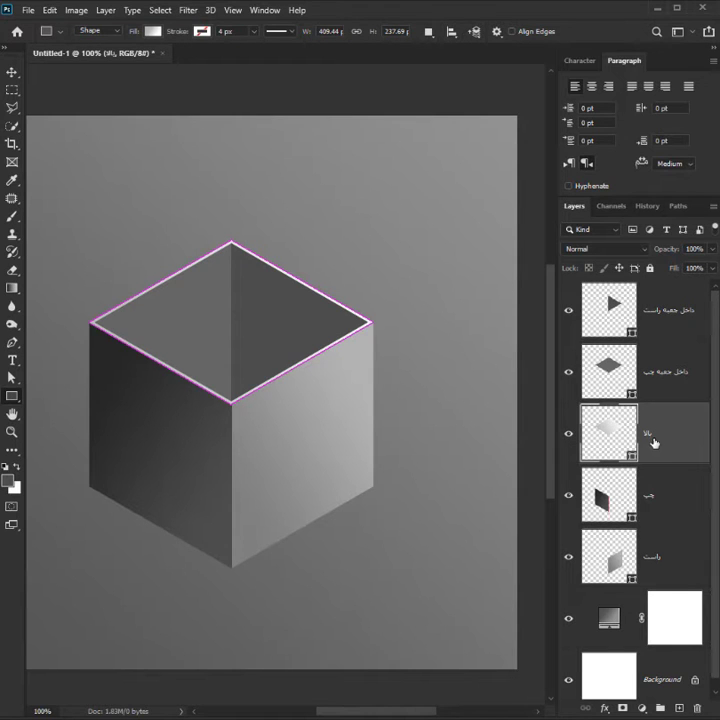
# - Change the داخل جعبه چپ inner face's fill to a linear gradient using the solid grey preset at 90°
pyautogui.click(674, 395)
pyautogui.press('v')
pyautogui.press('b')
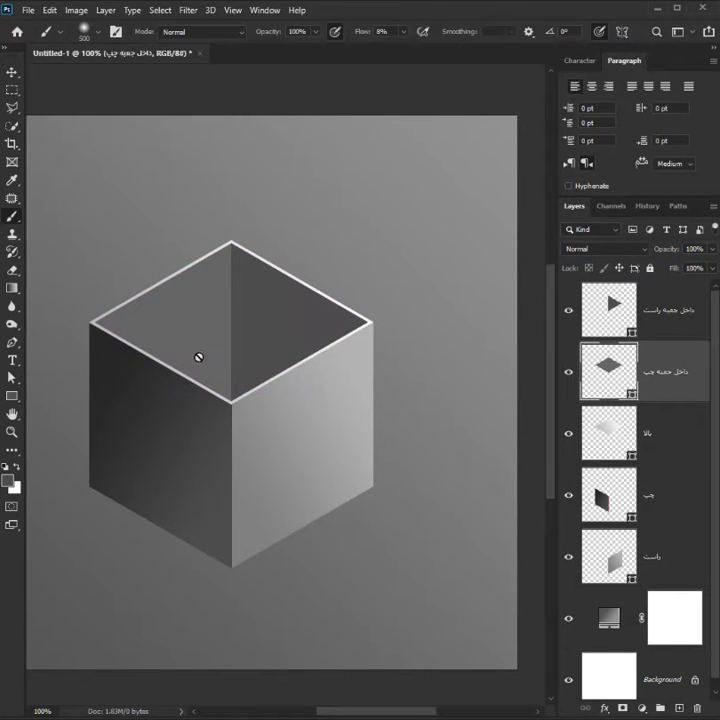
pyautogui.press('a')
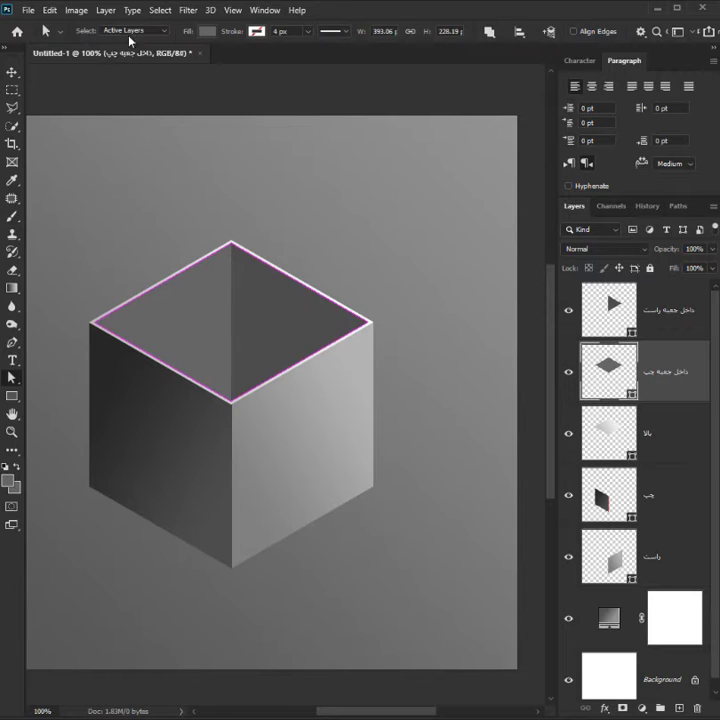
pyautogui.click(206, 33)
pyautogui.click(174, 59)
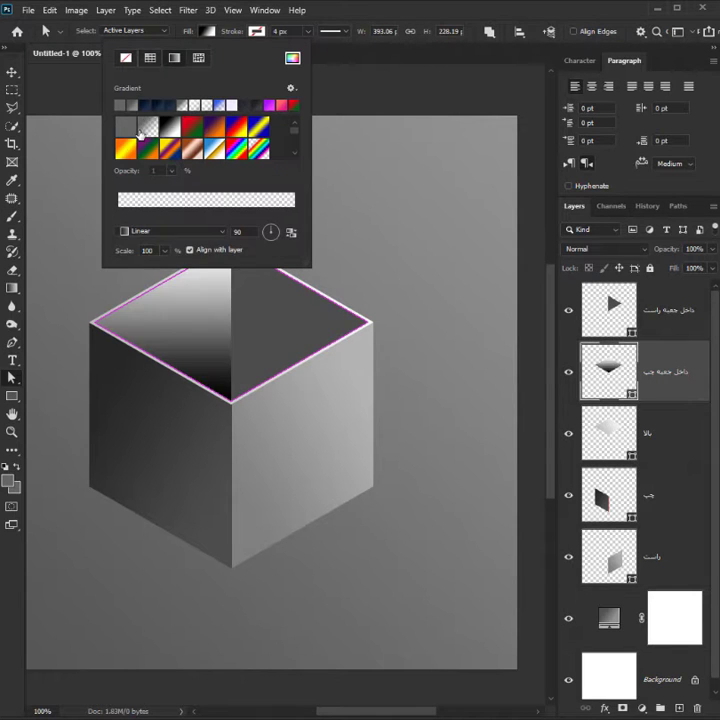
pyautogui.click(128, 126)
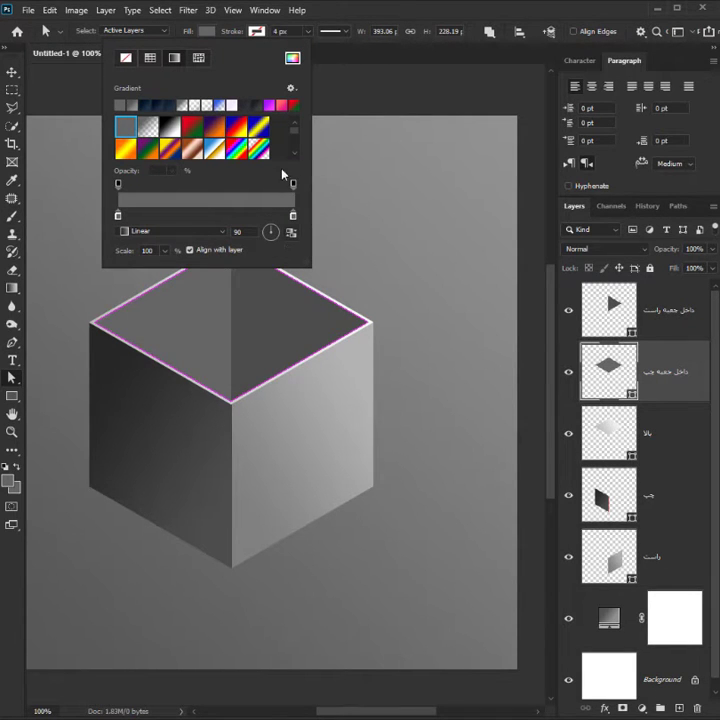
# - Darken the start stop of the داخل جعبه چپ gradient to a deeper grey
pyautogui.doubleClick(118, 216)
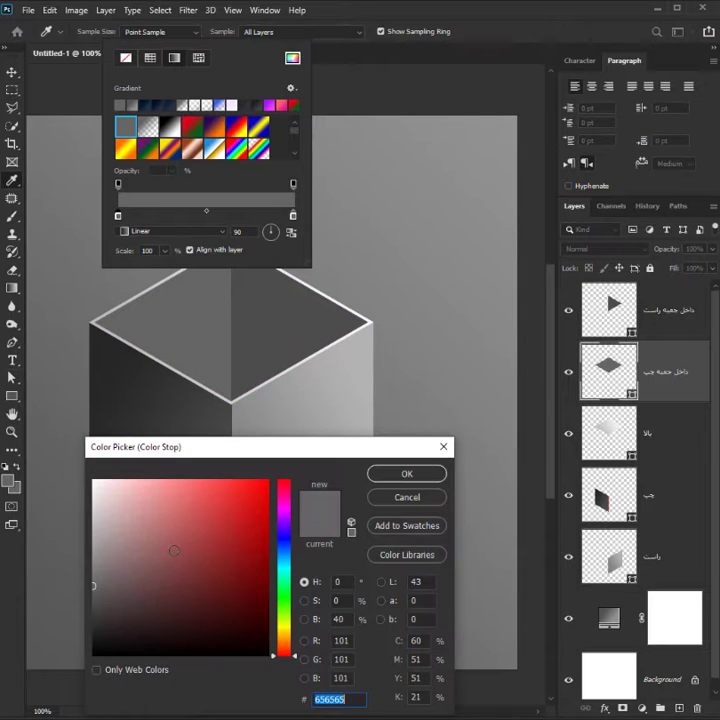
pyautogui.moveTo(97, 592)
pyautogui.mouseDown()
pyautogui.moveTo(88, 602)
pyautogui.moveTo(88, 582)
pyautogui.mouseUp()
pyautogui.press('Return')
pyautogui.doubleClick(293, 217)
pyautogui.press('Return')
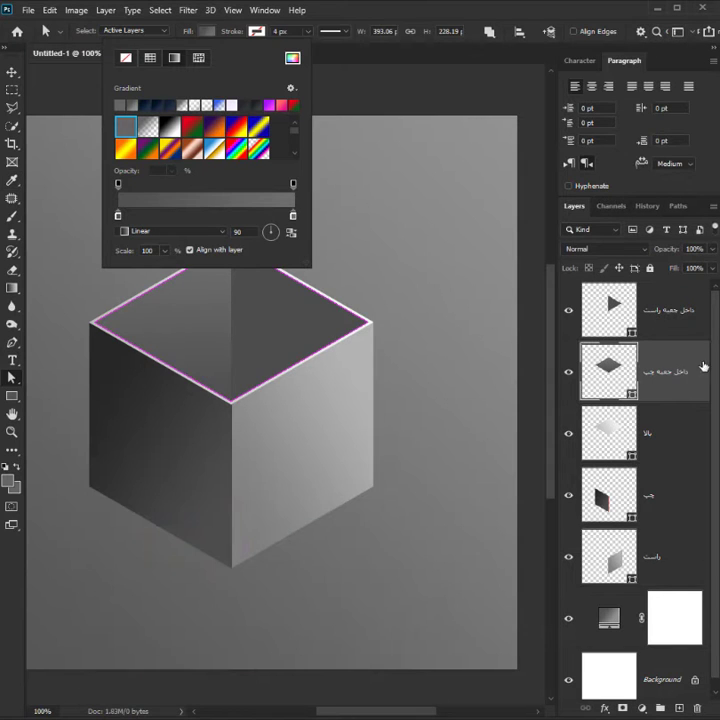
# - Change the داخل جعبه راست inner face's fill to a linear gradient using the solid dark grey preset
pyautogui.click(678, 321)
pyautogui.click(677, 321)
pyautogui.click(206, 31)
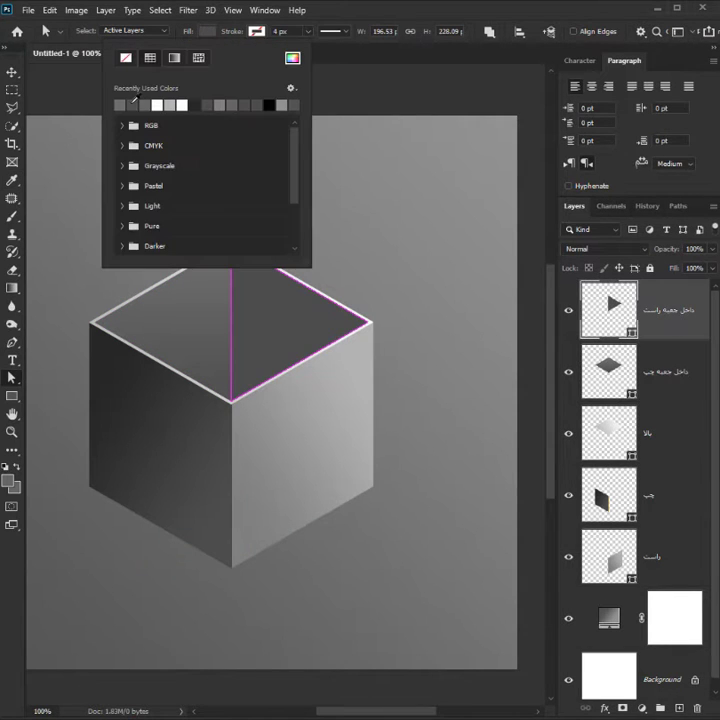
pyautogui.click(174, 58)
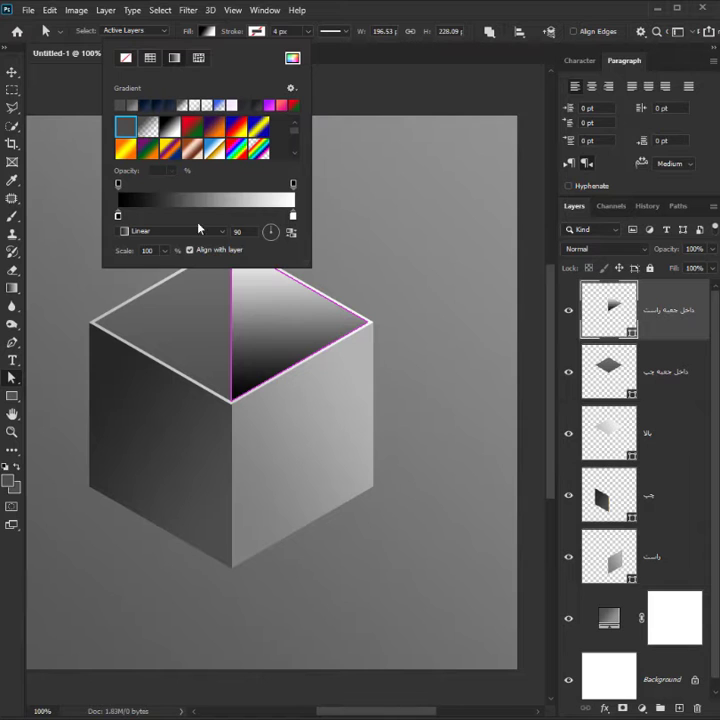
pyautogui.click(130, 129)
# - Adjust the brightness of the داخل جعبه راست gradient's colour stops to give that inner face a subtle dark grey shading
pyautogui.doubleClick(293, 216)
pyautogui.click(341, 619)
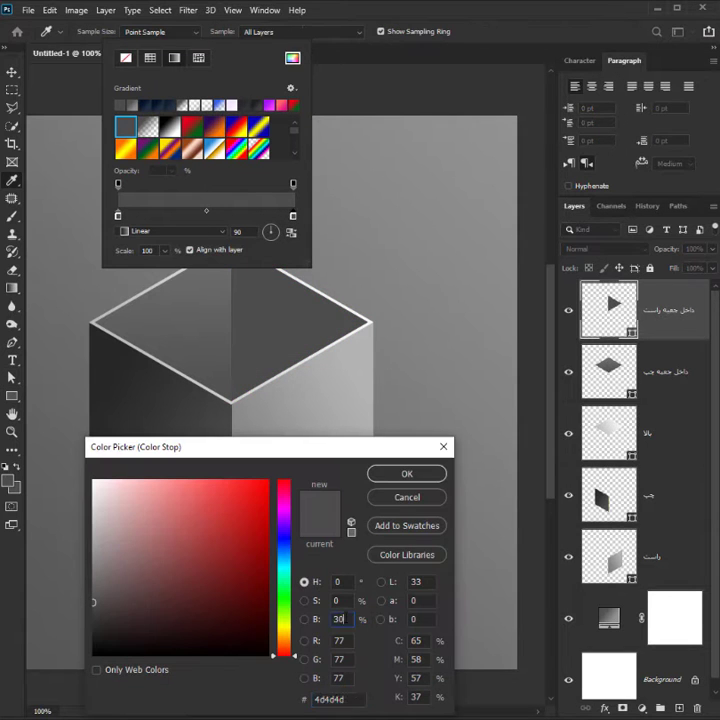
pyautogui.press('Up')
pyautogui.press('Up')
pyautogui.press('Up')
pyautogui.press('Up')
pyautogui.press('Down')
pyautogui.press('Down')
pyautogui.press('Down')
pyautogui.press('Down')
pyautogui.press('Down')
pyautogui.press('Down')
pyautogui.press('Down')
pyautogui.press('Down')
pyautogui.press('Down')
pyautogui.press('Down')
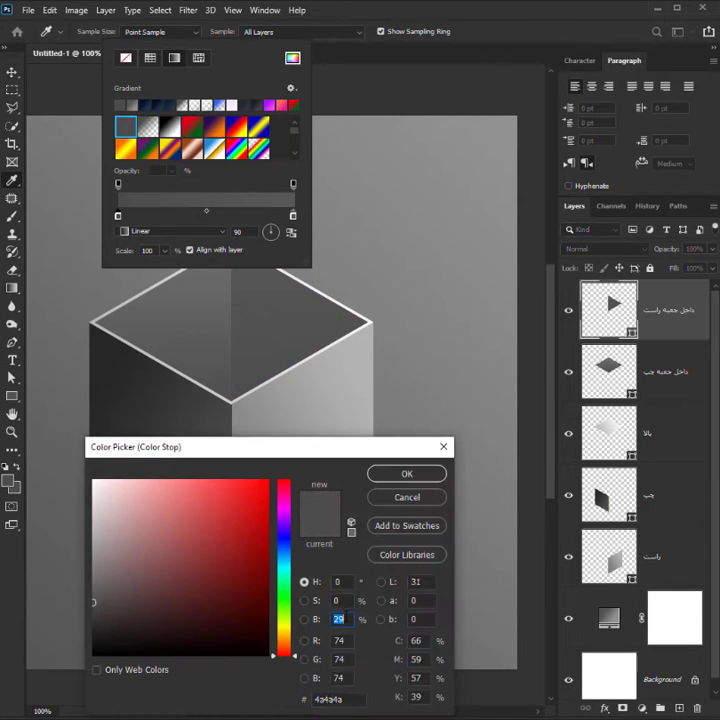
pyautogui.press('Return')
pyautogui.click(347, 620)
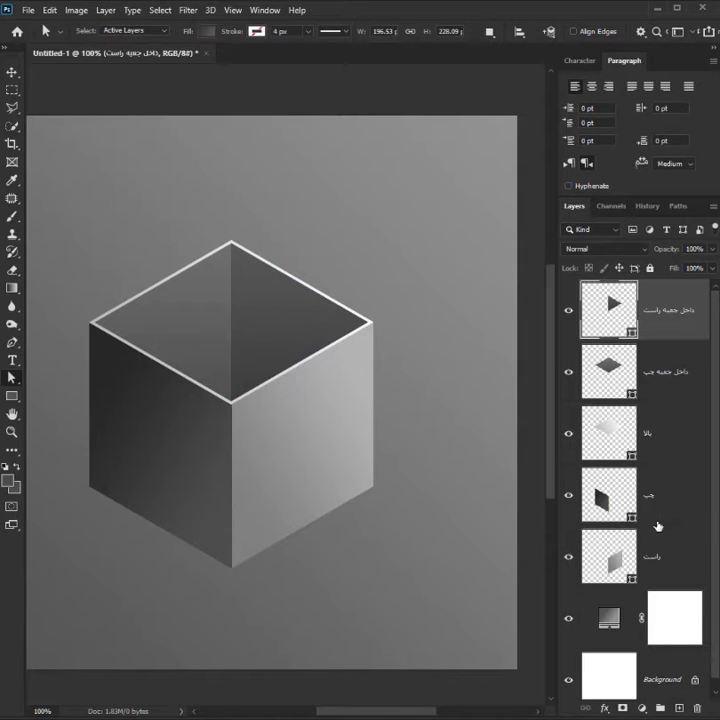
# - Duplicate the چپ face layer, place the copy beneath the راست layer and fill it with black
pyautogui.scroll(-1, 657, 526)
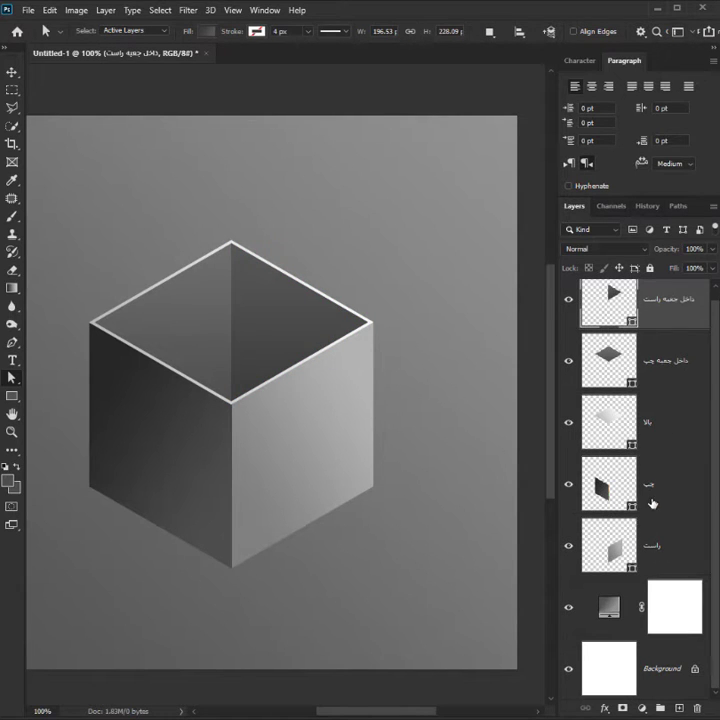
pyautogui.click(652, 503)
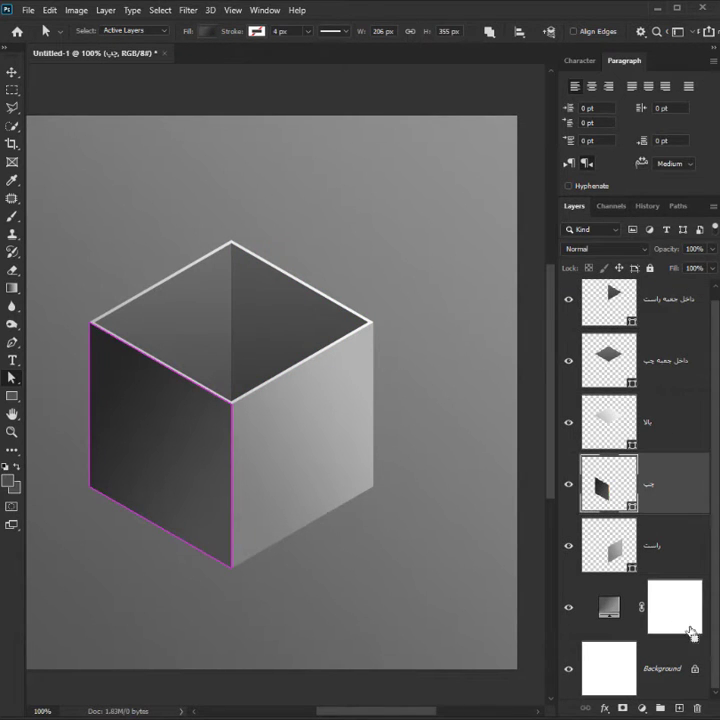
pyautogui.hotkey('ctrl', 'j')
pyautogui.moveTo(675, 499); pyautogui.dragTo(627, 648)
pyautogui.scroll(-1, 628, 640)
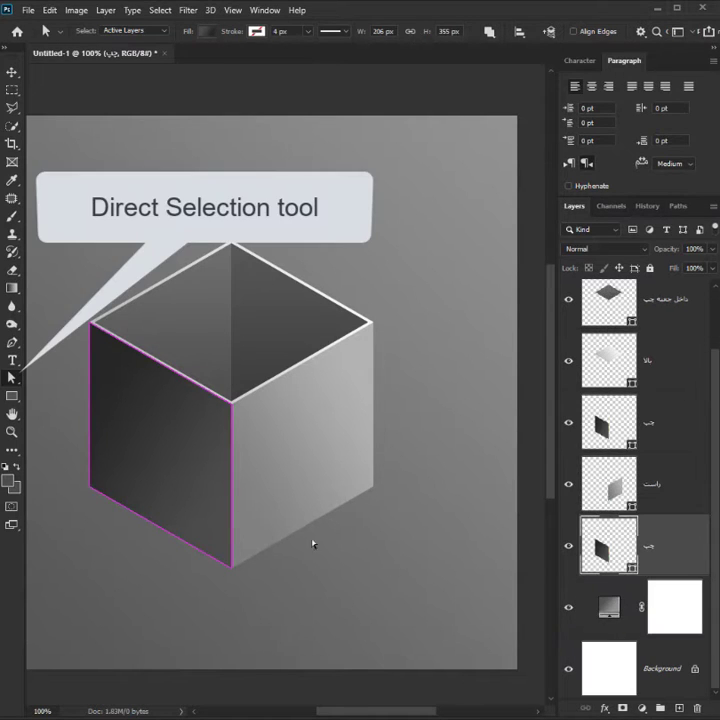
pyautogui.press('d')
pyautogui.hotkey('alt', 'BackSpace')
# - Reshape the black چپ copy into a ground shadow by moving its corner points down beside and beneath the box
pyautogui.moveTo(164, 284); pyautogui.dragTo(68, 380)
pyautogui.keyDown('shift'); pyautogui.click(232, 403); pyautogui.keyUp('shift')
pyautogui.moveTo(232, 403); pyautogui.dragTo(74, 661)
pyautogui.press('space')
pyautogui.moveTo(211, 626); pyautogui.dragTo(287, 602)
pyautogui.moveTo(307, 549); pyautogui.dragTo(448, 468)
pyautogui.moveTo(165, 465); pyautogui.dragTo(210, 435)
pyautogui.moveTo(190, 500); pyautogui.dragTo(273, 442)
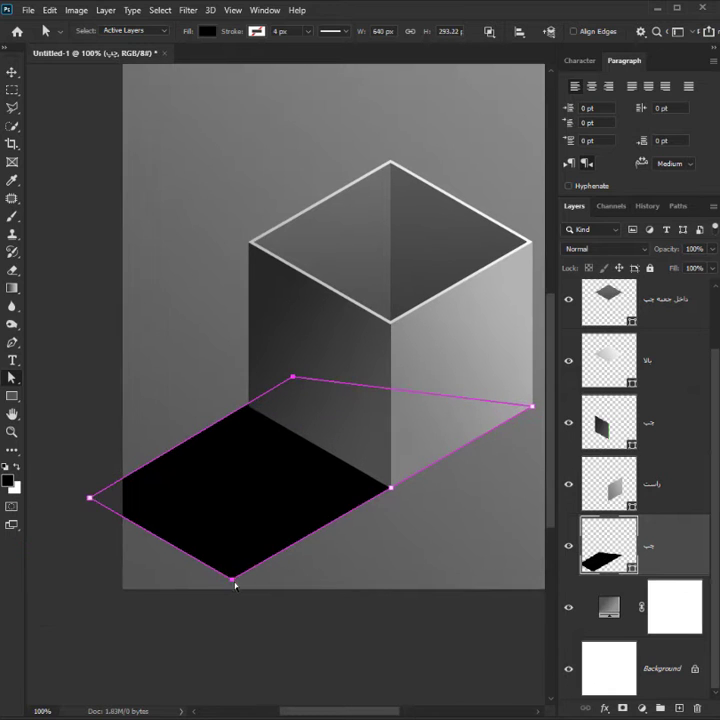
# - Stretch the shadow's outer corner points well past the canvas edge and refine its inner corner behind the box
pyautogui.moveTo(232, 581); pyautogui.dragTo(173, 591)
pyautogui.moveTo(89, 499); pyautogui.dragTo(5, 512)
pyautogui.press('space')
pyautogui.moveTo(111, 515); pyautogui.dragTo(161, 552)
pyautogui.moveTo(138, 534); pyautogui.dragTo(44, 487)
pyautogui.press('space')
pyautogui.moveTo(236, 450); pyautogui.dragTo(178, 455)
pyautogui.moveTo(284, 418); pyautogui.dragTo(379, 371)
pyautogui.press('space')
pyautogui.moveTo(255, 425); pyautogui.dragTo(361, 429)
pyautogui.moveTo(95, 493); pyautogui.dragTo(80, 476)
pyautogui.press('space')
pyautogui.moveTo(370, 440); pyautogui.dragTo(262, 439)
# - Rasterize the shadow layer and apply a Gaussian Blur with a 9 px radius
pyautogui.rightClick(636, 545)
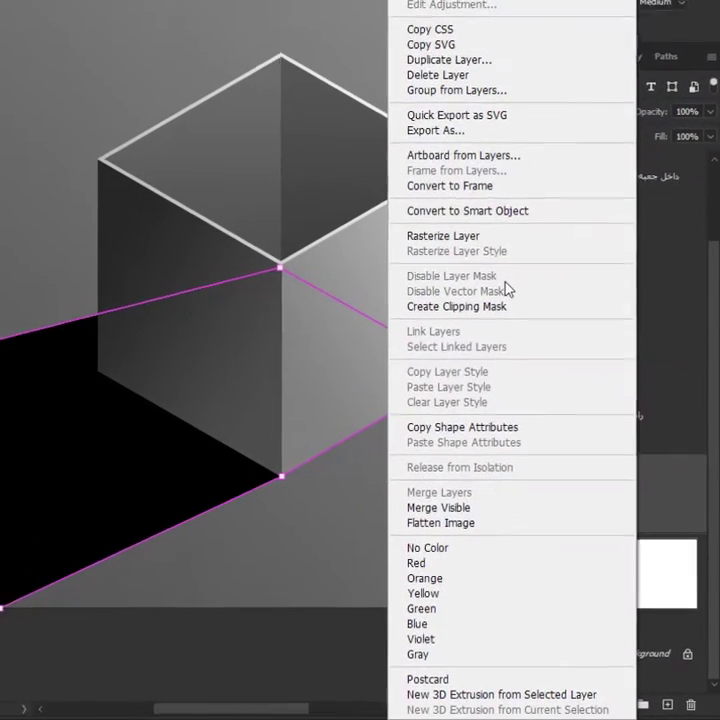
pyautogui.click(547, 347)
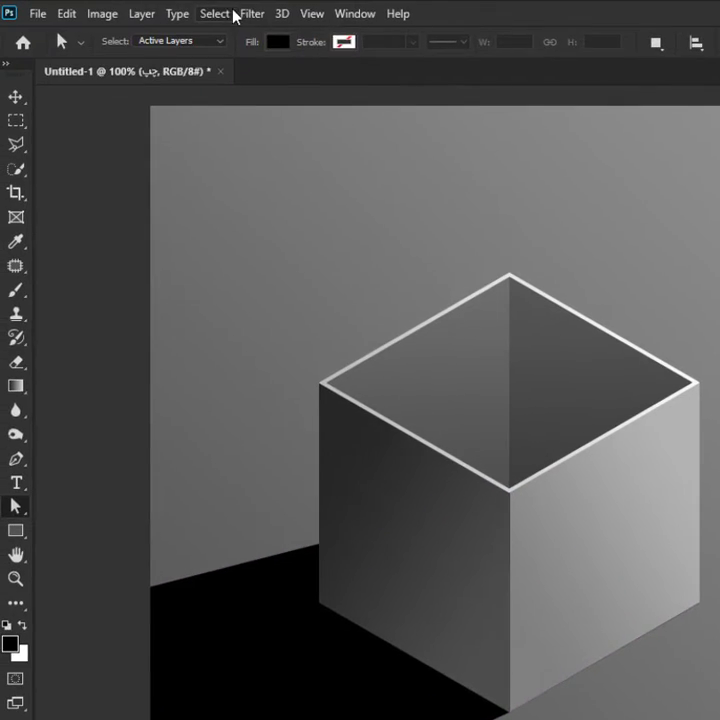
pyautogui.click(246, 16)
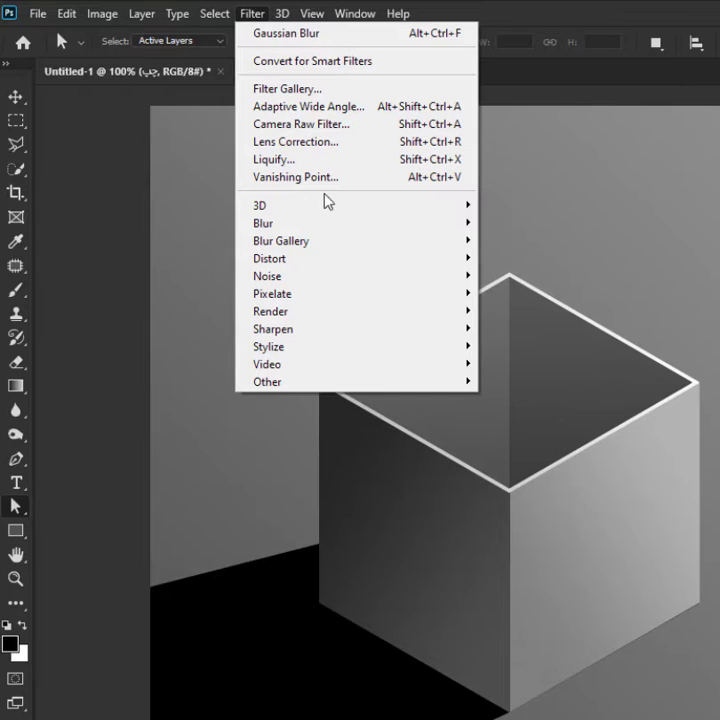
pyautogui.moveTo(337, 231)
pyautogui.click(561, 291)
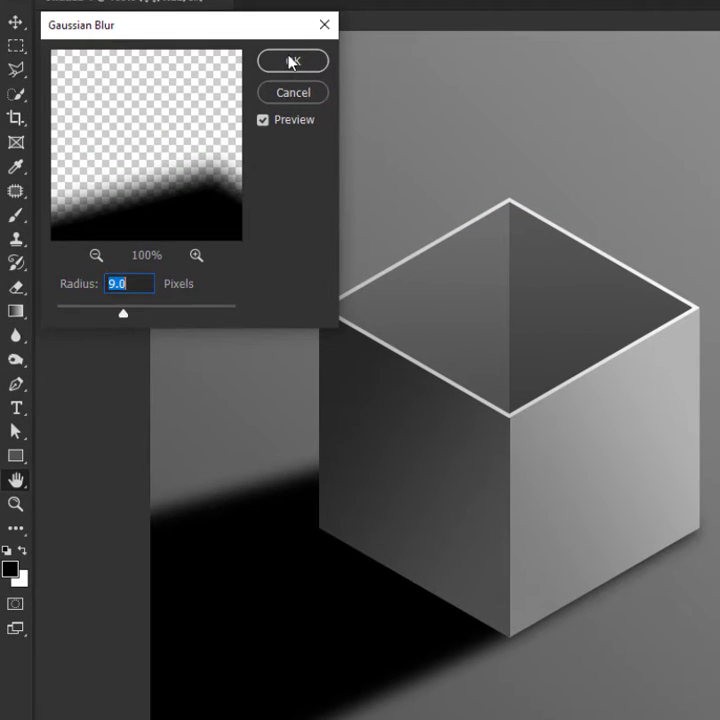
pyautogui.moveTo(125, 317)
pyautogui.mouseDown()
pyautogui.moveTo(134, 313)
pyautogui.moveTo(125, 317)
pyautogui.mouseUp()
pyautogui.press('Return')
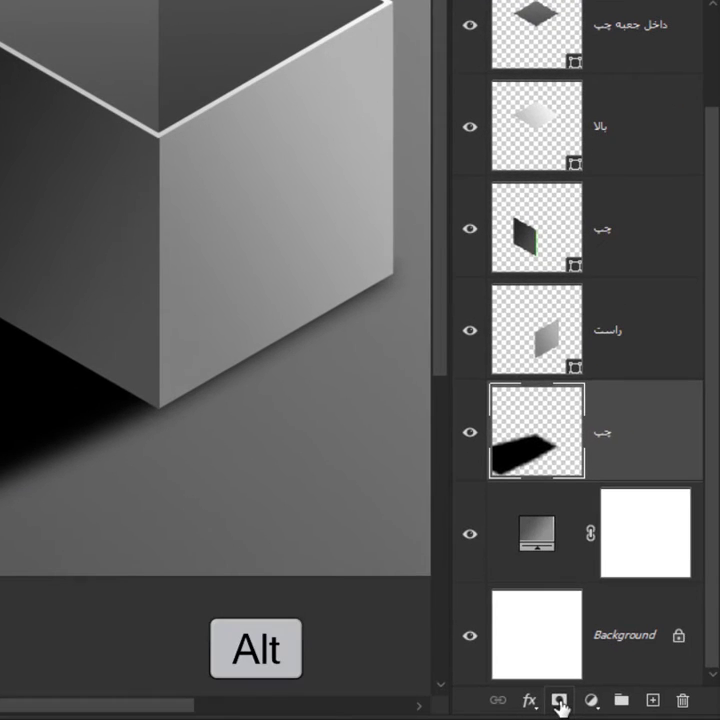
# - Add a black layer mask to the shadow and reveal it around the box's base with a 464 px soft white brush at 13% flow
pyautogui.keyDown('alt'); pyautogui.click(559, 700); pyautogui.keyUp('alt')
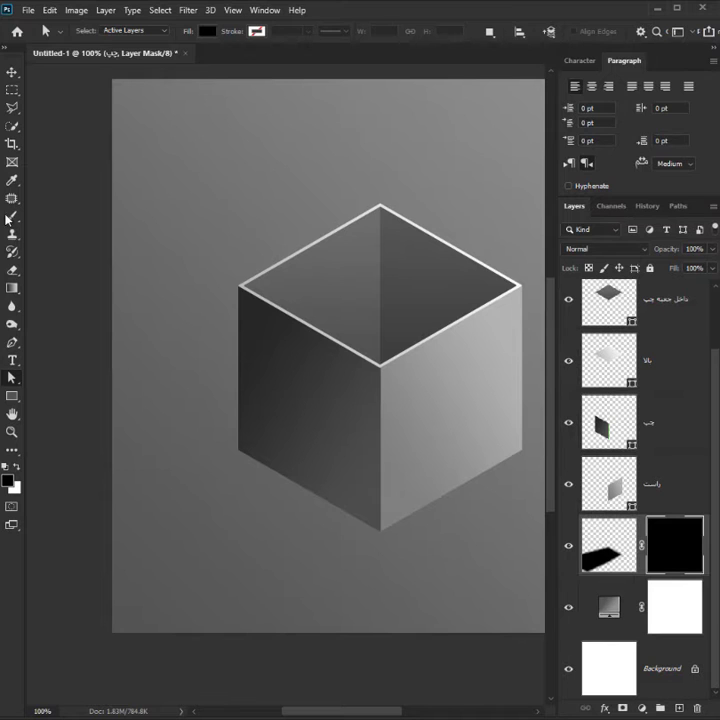
pyautogui.press('b')
pyautogui.rightClick(383, 292)
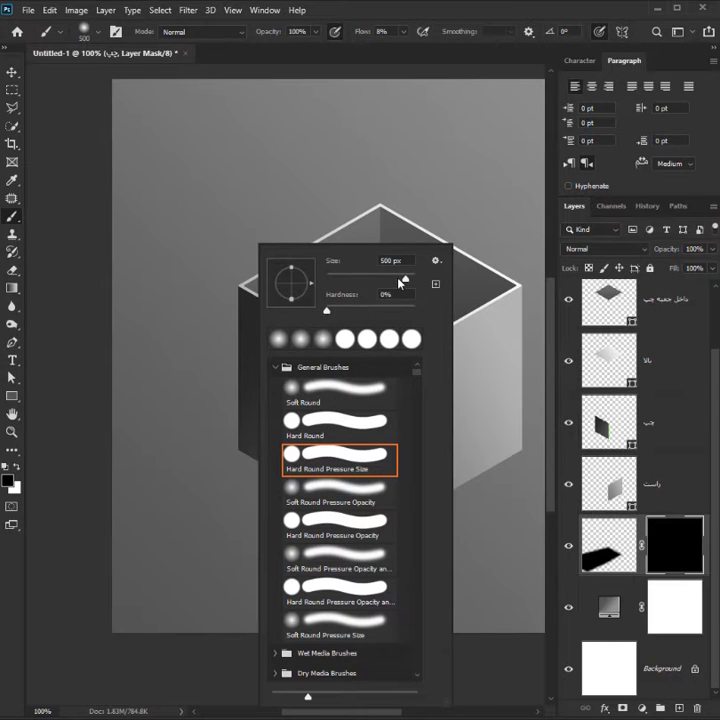
pyautogui.moveTo(406, 280); pyautogui.dragTo(405, 279)
pyautogui.click(346, 7)
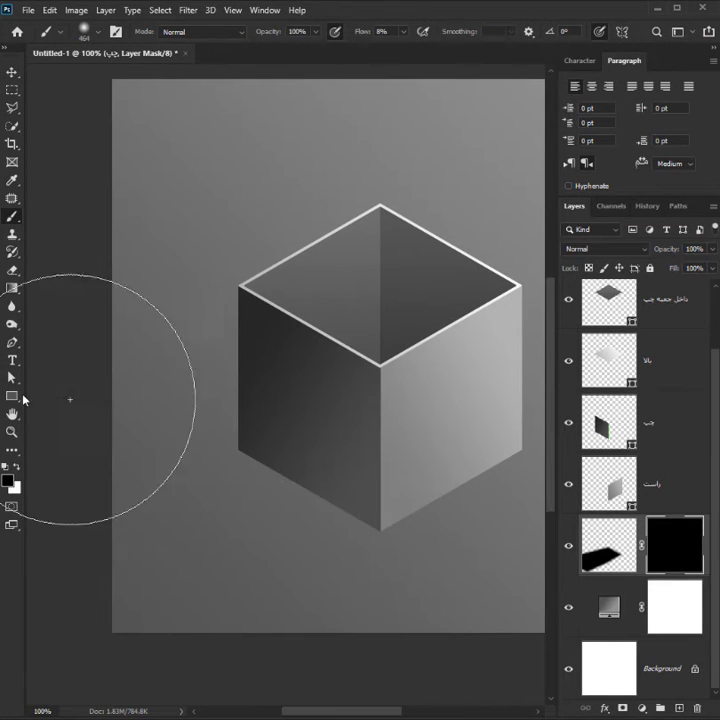
pyautogui.click(17, 467)
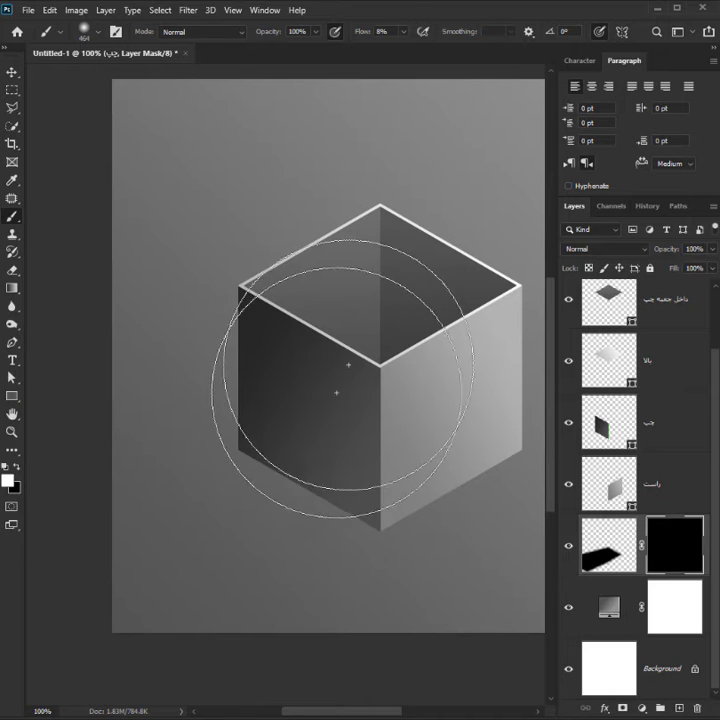
pyautogui.moveTo(358, 35); pyautogui.dragTo(363, 35)
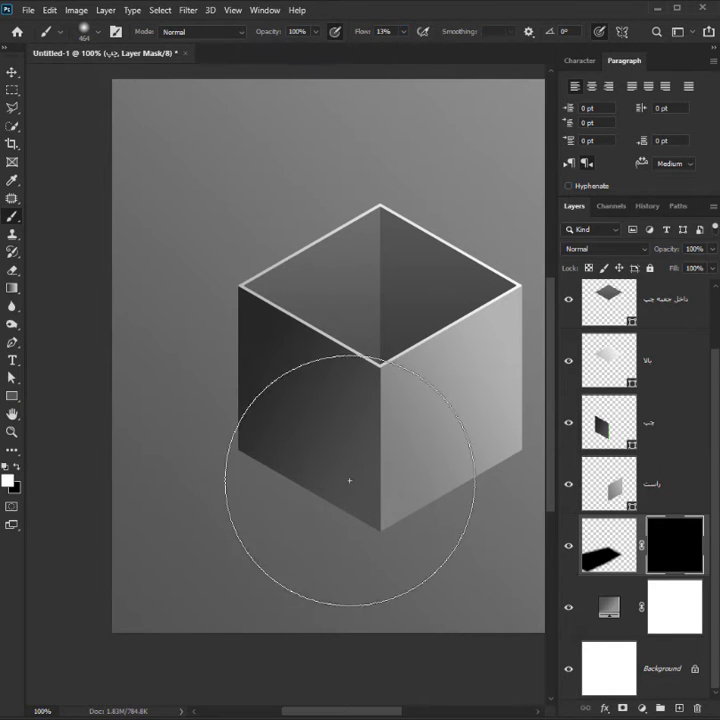
pyautogui.moveTo(394, 477)
pyautogui.mouseDown()
pyautogui.moveTo(449, 469)
pyautogui.moveTo(381, 381)
pyautogui.moveTo(356, 371)
pyautogui.moveTo(313, 371)
pyautogui.moveTo(322, 378)
pyautogui.moveTo(304, 360)
pyautogui.moveTo(333, 393)
pyautogui.moveTo(350, 399)
pyautogui.moveTo(247, 347)
pyautogui.mouseUp()
# - Reveal more of the shadow on its mask beside the dark face and outward along the ground with a 200 px white brush
pyautogui.press('[')
pyautogui.press('[')
pyautogui.press('[')
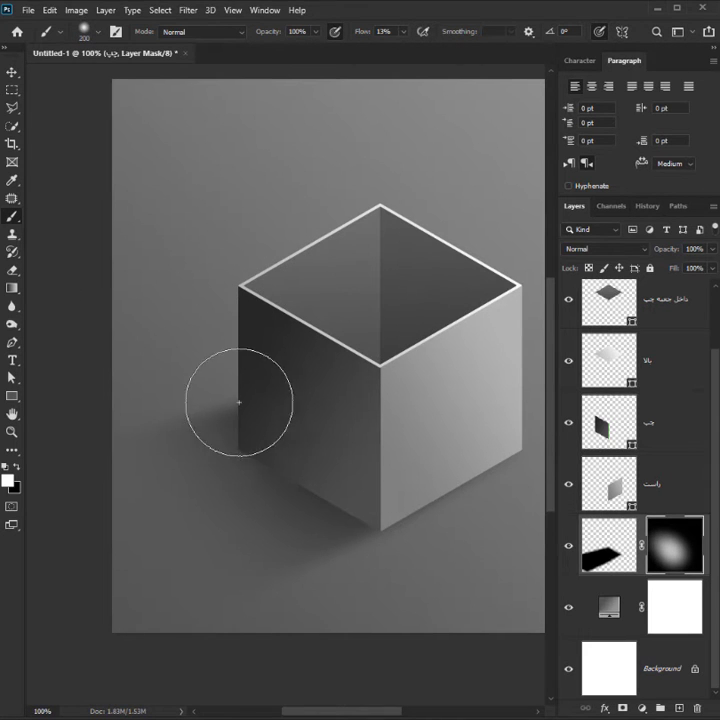
pyautogui.moveTo(239, 402)
pyautogui.mouseDown()
pyautogui.moveTo(328, 447)
pyautogui.moveTo(146, 514)
pyautogui.moveTo(227, 463)
pyautogui.moveTo(389, 463)
pyautogui.moveTo(180, 475)
pyautogui.mouseUp()
pyautogui.moveTo(317, 566); pyautogui.dragTo(229, 580)
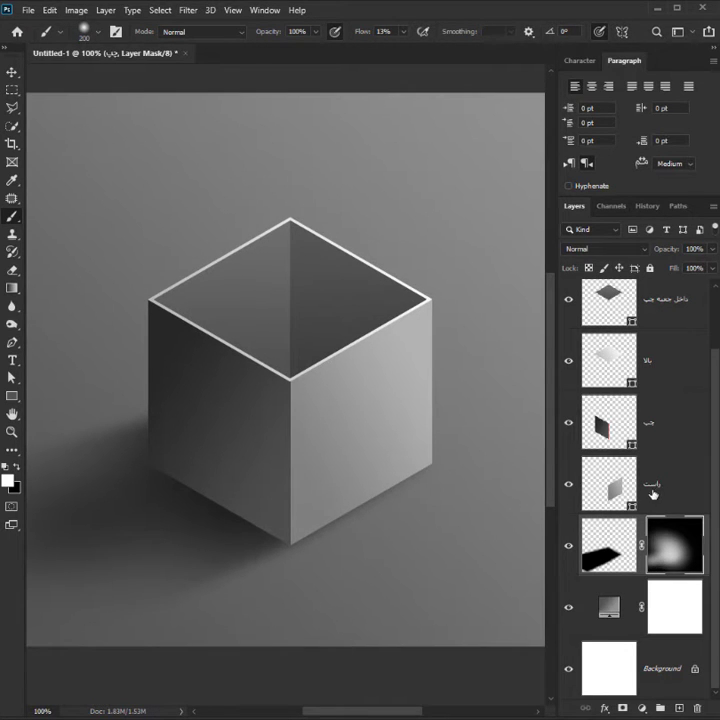
# - Add a new layer clipped to the راست face and set its blend mode to Soft Light
pyautogui.click(688, 490)
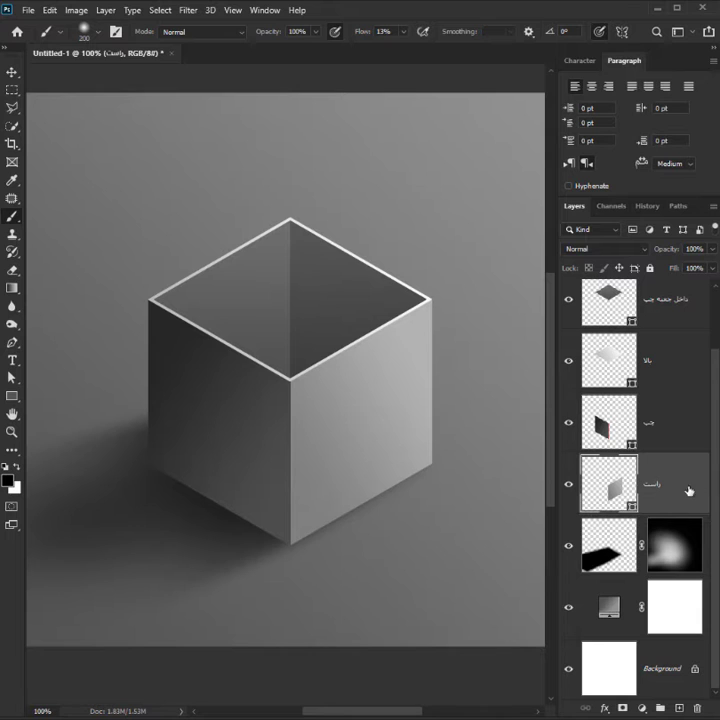
pyautogui.click(679, 708)
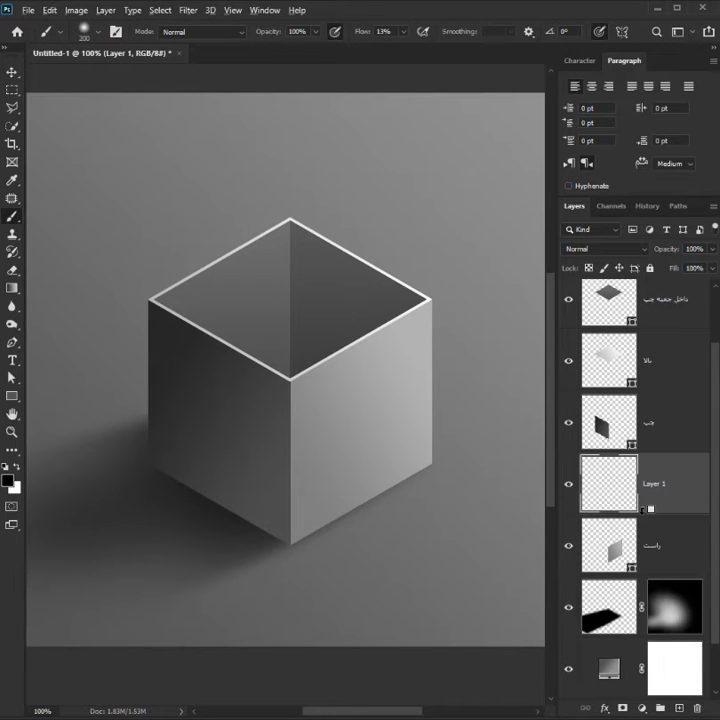
pyautogui.press('alt')
pyautogui.keyDown('alt'); pyautogui.click(648, 512); pyautogui.keyUp('alt')
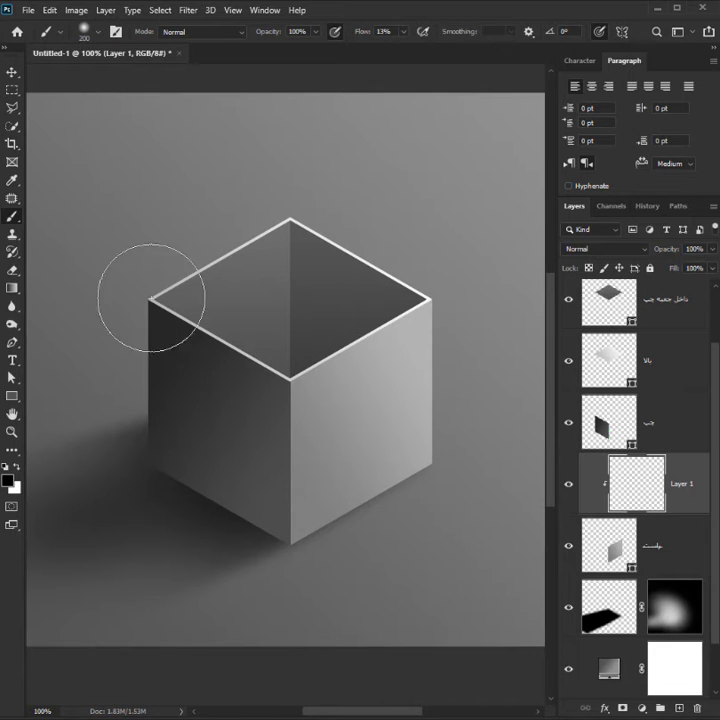
pyautogui.moveTo(244, 270); pyautogui.dragTo(210, 283)
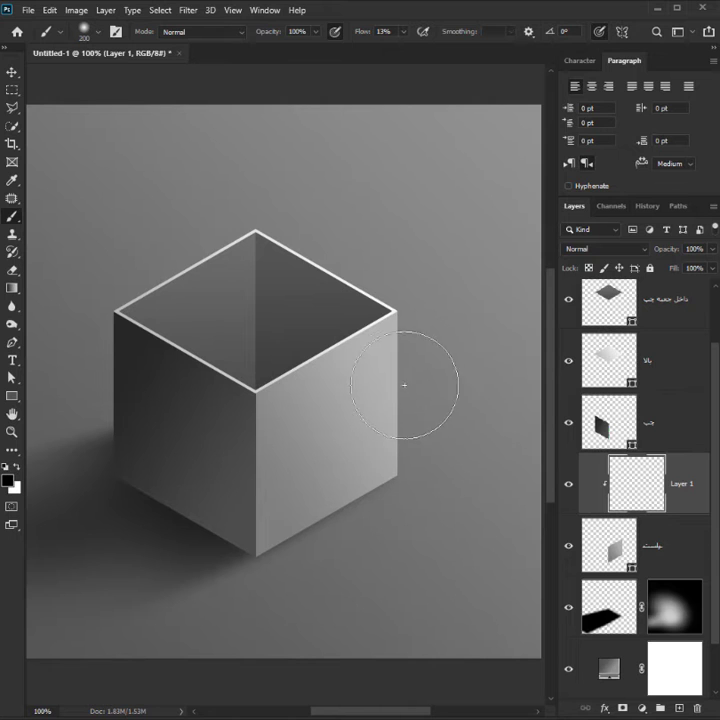
pyautogui.click(600, 251)
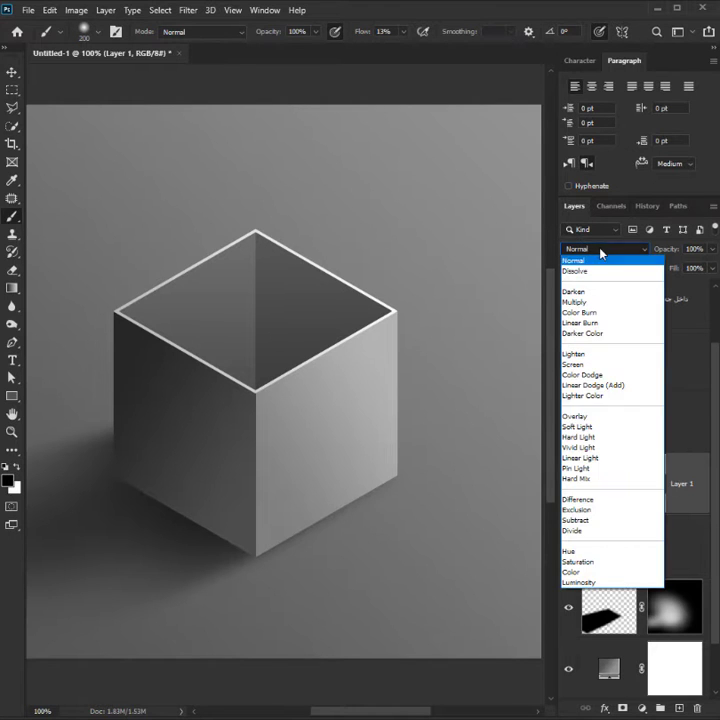
pyautogui.click(609, 430)
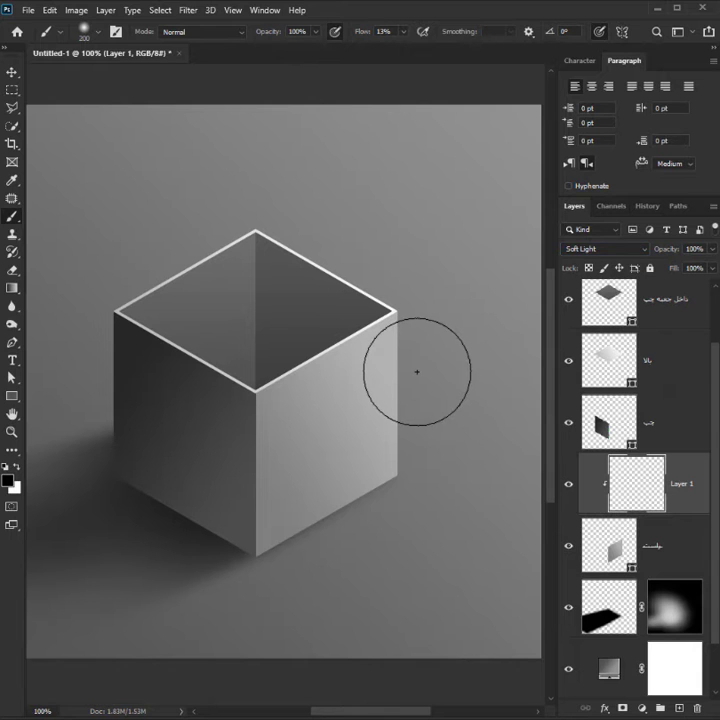
# - Paint a white highlight along the outer edge of the راست face with a 400 px soft brush on the clipped layer
pyautogui.press('x')
pyautogui.press(']')
pyautogui.press(']')
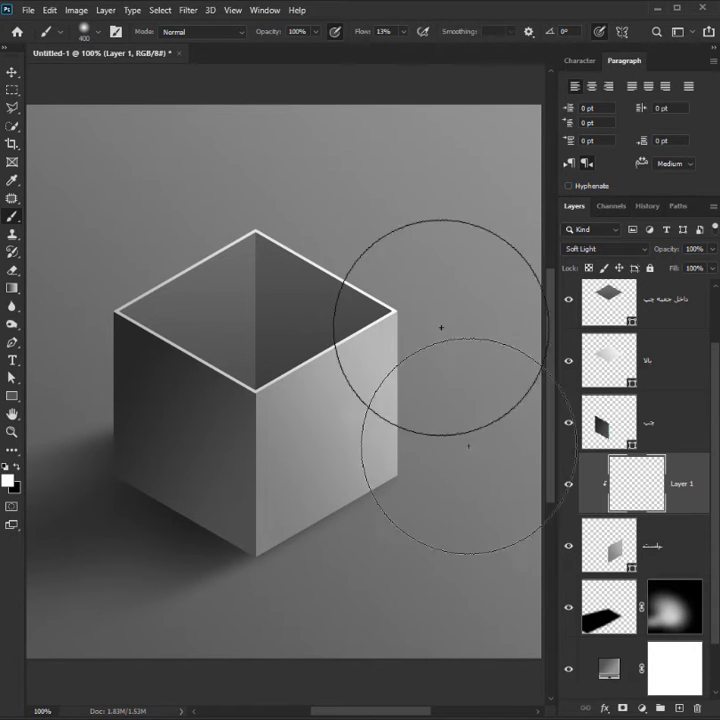
pyautogui.moveTo(423, 259); pyautogui.dragTo(390, 458)
pyautogui.press('x')
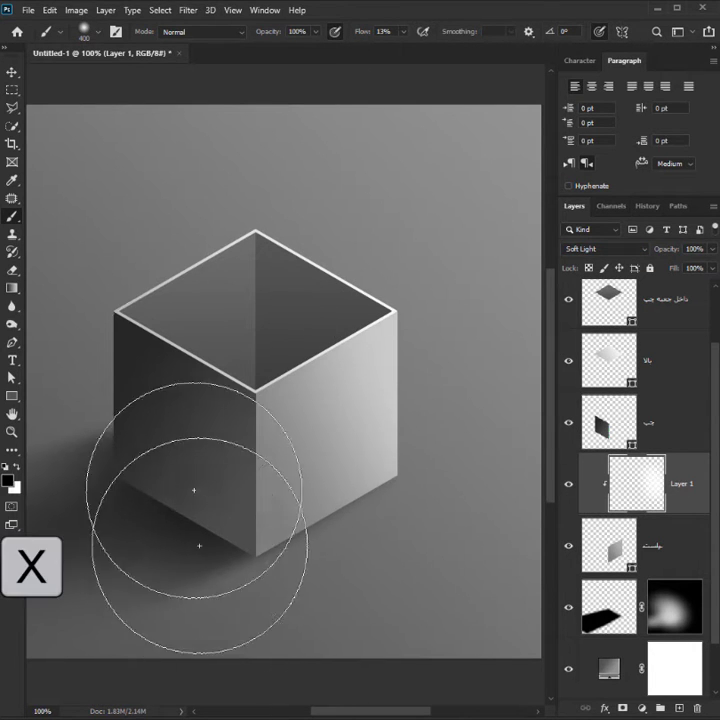
# - Shade the راست face's lower inner corner with black on the clipped layer and change the face's fill to solid blue 47689b
pyautogui.moveTo(224, 692)
pyautogui.mouseDown()
pyautogui.moveTo(219, 567)
pyautogui.moveTo(208, 596)
pyautogui.mouseUp()
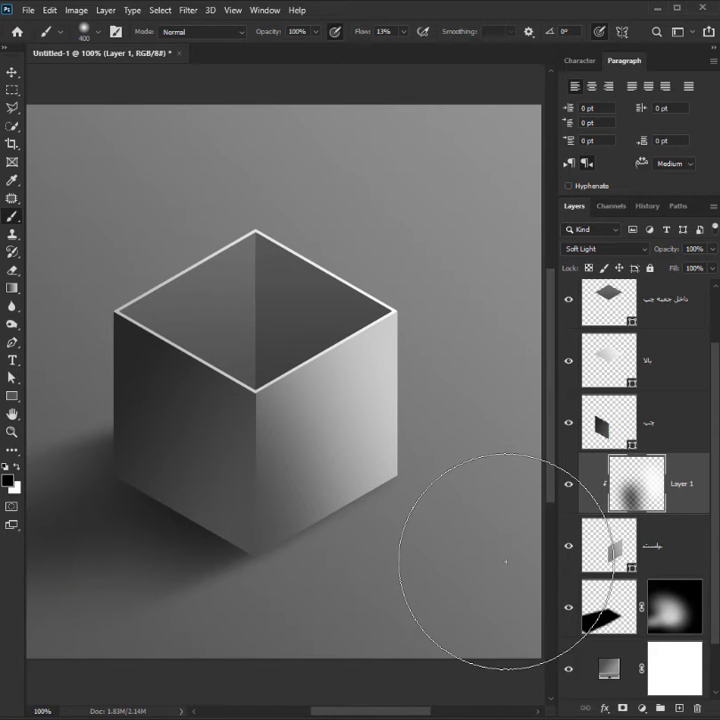
pyautogui.click(612, 554)
pyautogui.press('a')
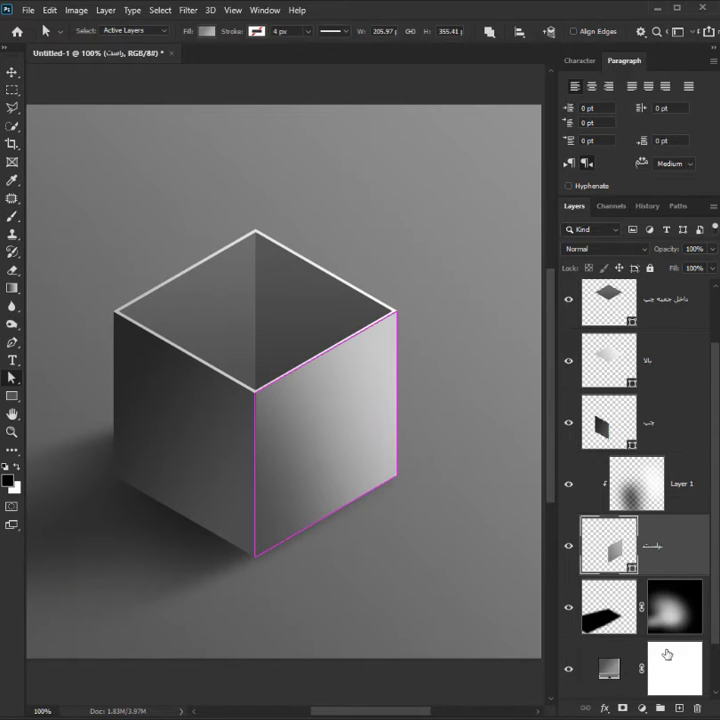
pyautogui.click(207, 33)
pyautogui.click(150, 58)
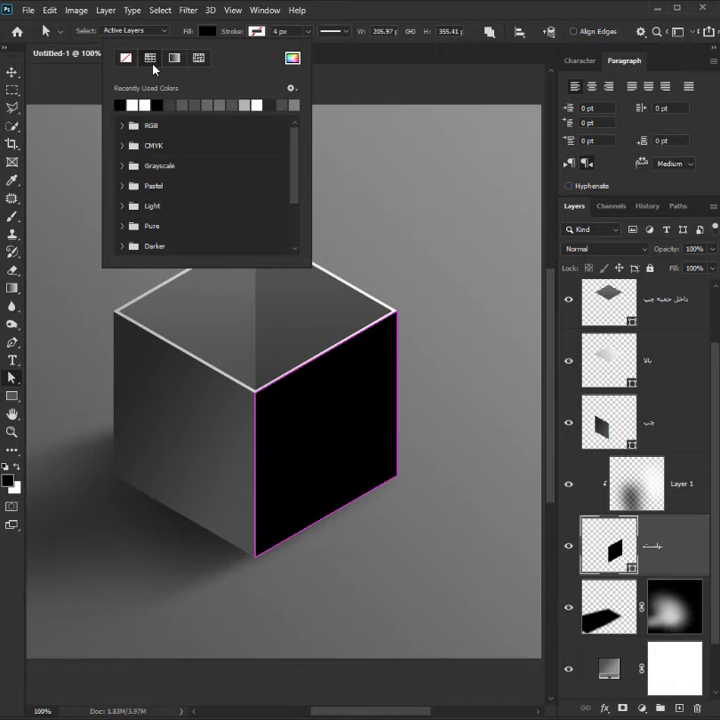
pyautogui.click(293, 60)
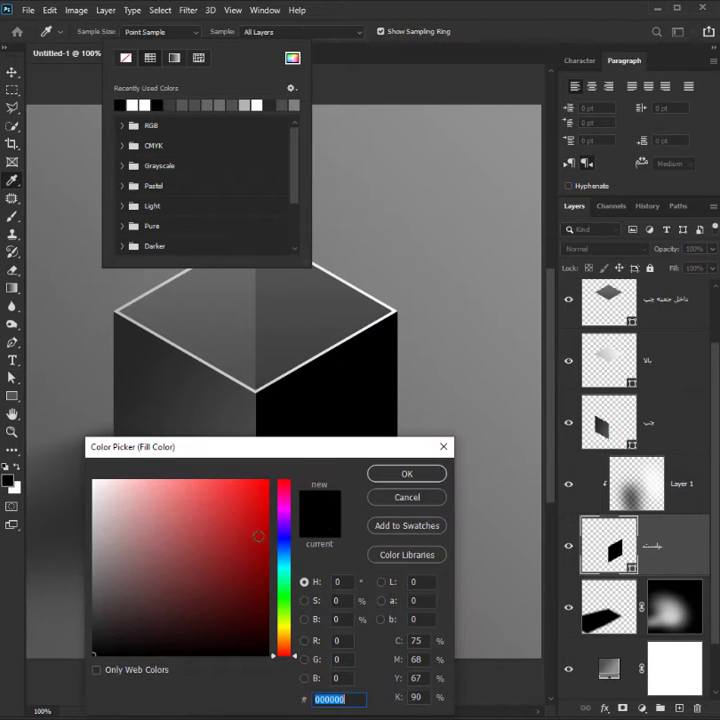
pyautogui.click(169, 485)
pyautogui.click(188, 549)
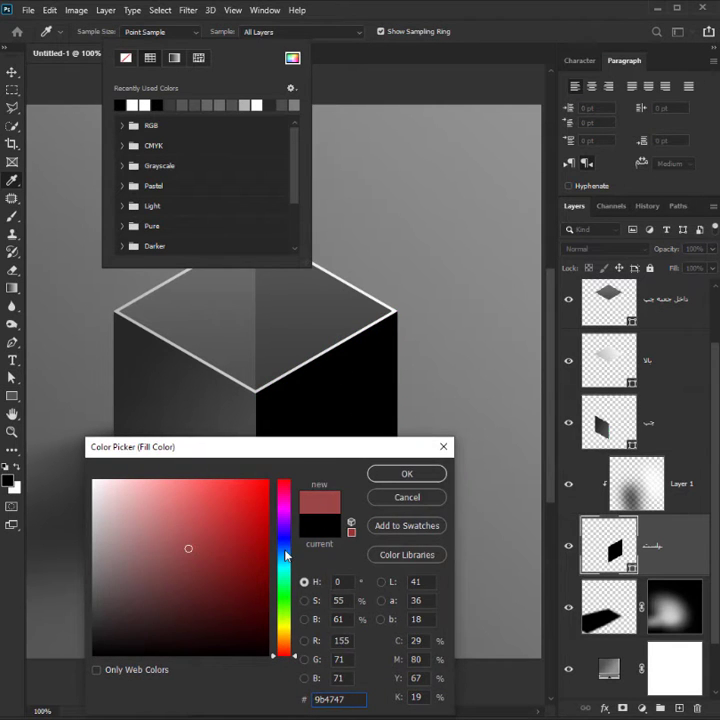
pyautogui.click(285, 555)
pyautogui.click(407, 473)
pyautogui.click(442, 450)
# - Toggle the clipped shading layer's visibility and try other hues for the راست face's fill, choosing teal
pyautogui.click(594, 492)
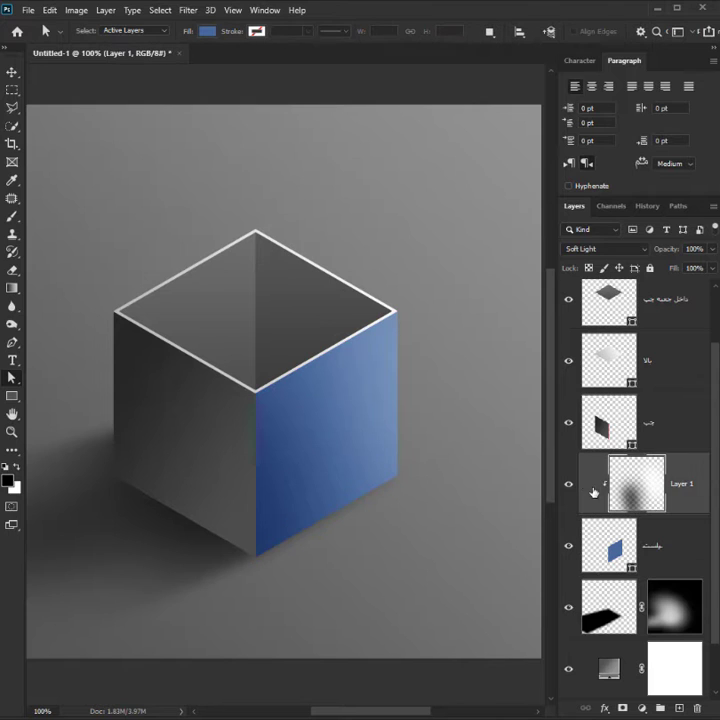
pyautogui.click(570, 486)
pyautogui.doubleClick(633, 560)
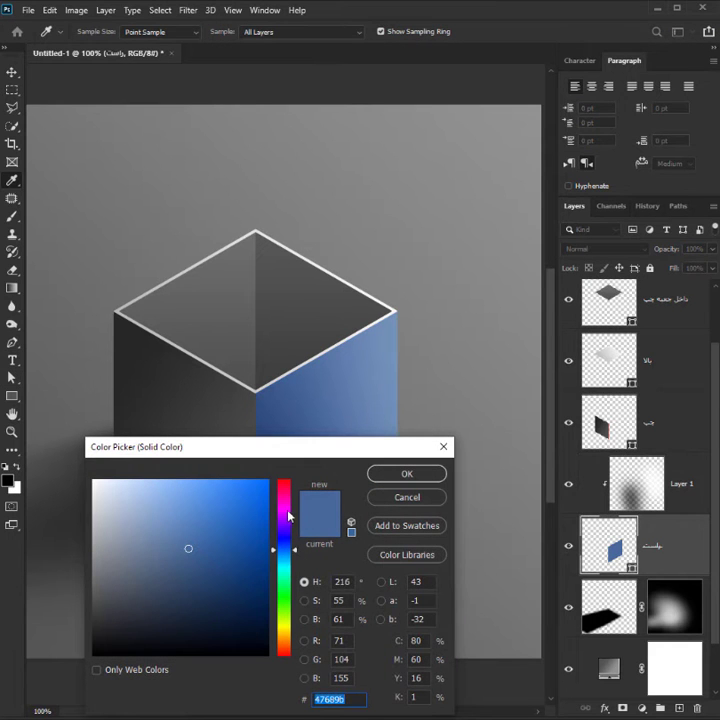
pyautogui.moveTo(289, 516); pyautogui.dragTo(285, 492)
pyautogui.moveTo(280, 447); pyautogui.dragTo(181, 480)
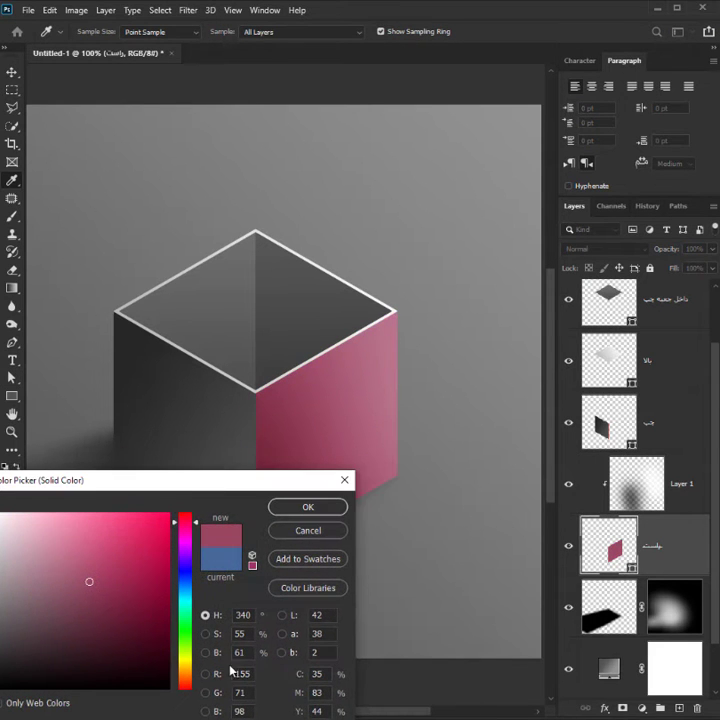
pyautogui.moveTo(189, 631); pyautogui.dragTo(185, 662)
pyautogui.moveTo(190, 670); pyautogui.dragTo(188, 605)
pyautogui.press('Return')
# - Brush black and white shading along the راست face's outer edge on the clipped layer with a 175 px soft brush
pyautogui.click(666, 491)
pyautogui.press('b')
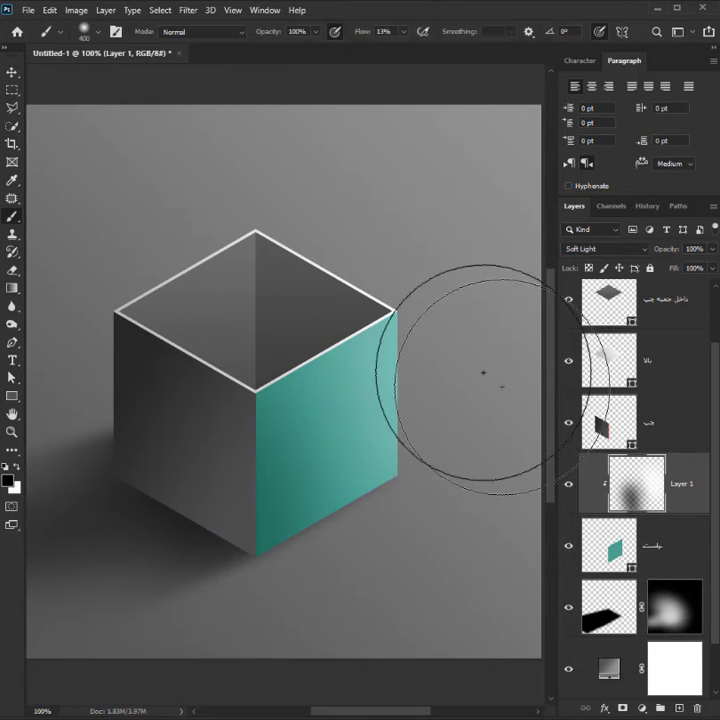
pyautogui.press('[')
pyautogui.press('[')
pyautogui.press('[')
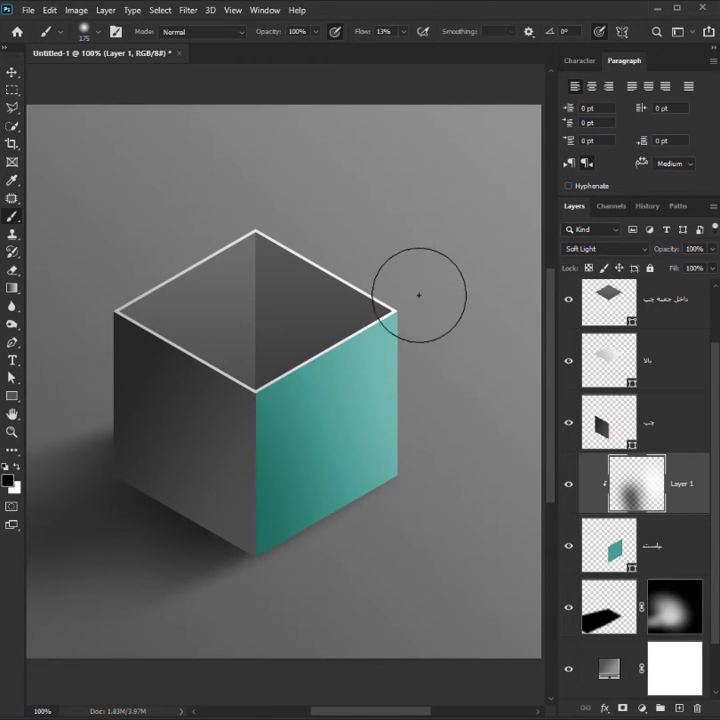
pyautogui.press('x')
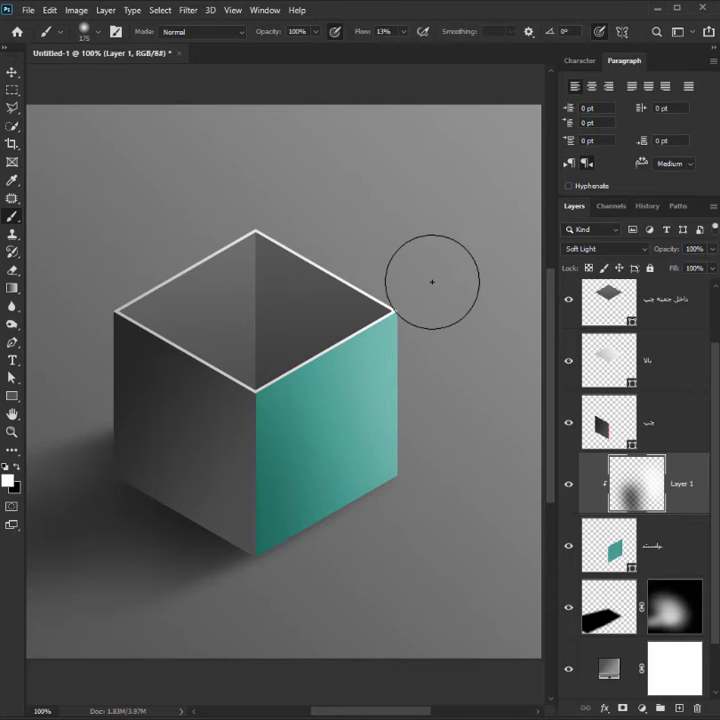
pyautogui.press('x')
pyautogui.moveTo(438, 470)
pyautogui.mouseDown()
pyautogui.moveTo(434, 432)
pyautogui.moveTo(434, 277)
pyautogui.mouseUp()
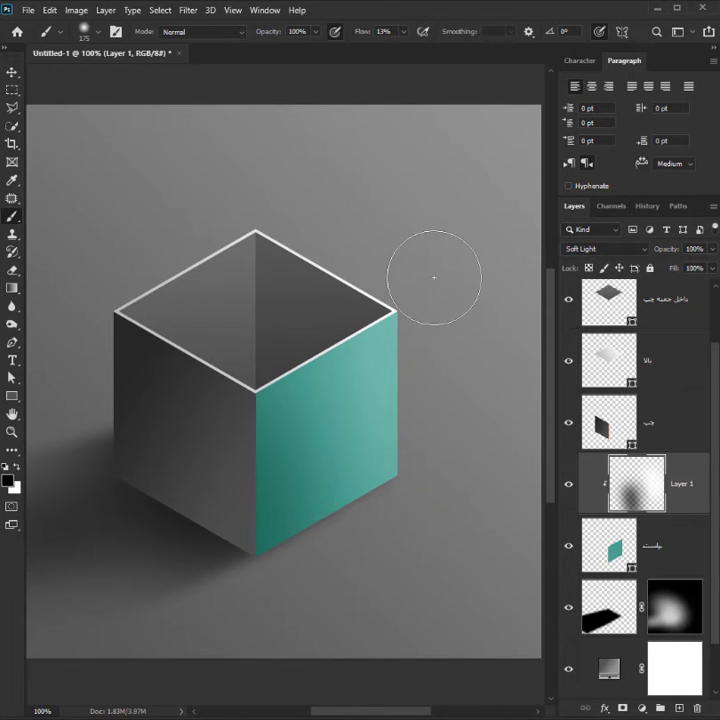
pyautogui.press('x')
pyautogui.moveTo(441, 475); pyautogui.dragTo(427, 244)
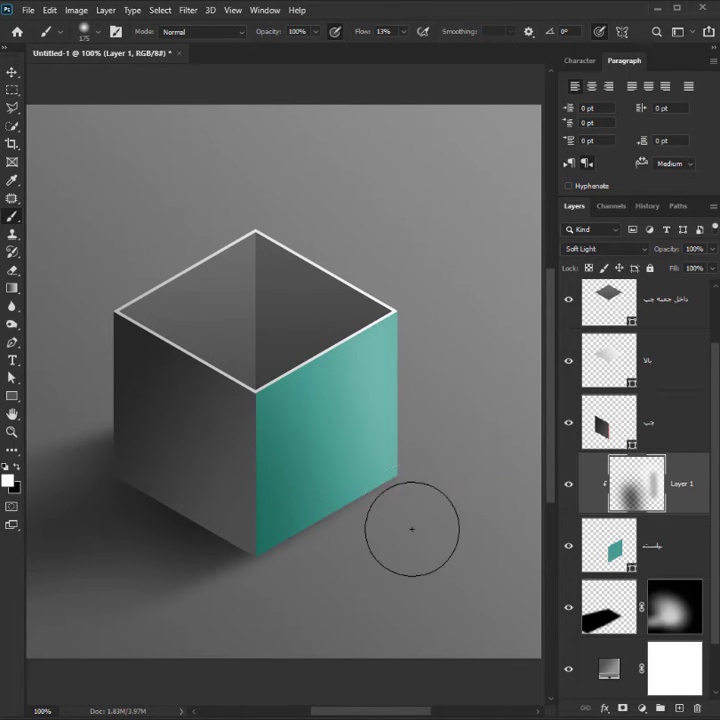
# - Darken the راست face's lower edge on the clipped layer with a 200 px soft black brush
pyautogui.press('[')
pyautogui.press('[')
pyautogui.press('[')
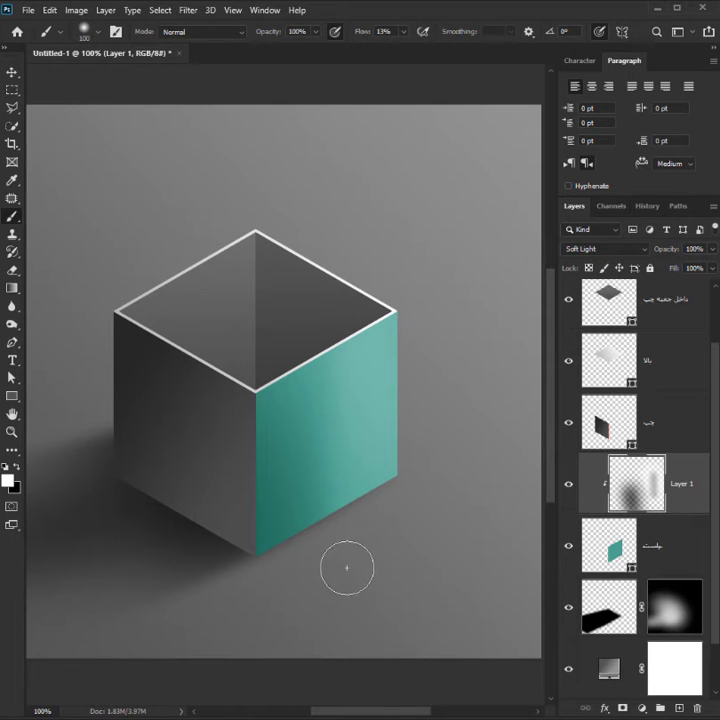
pyautogui.press(']')
pyautogui.press(']')
pyautogui.press(']')
pyautogui.press(']')
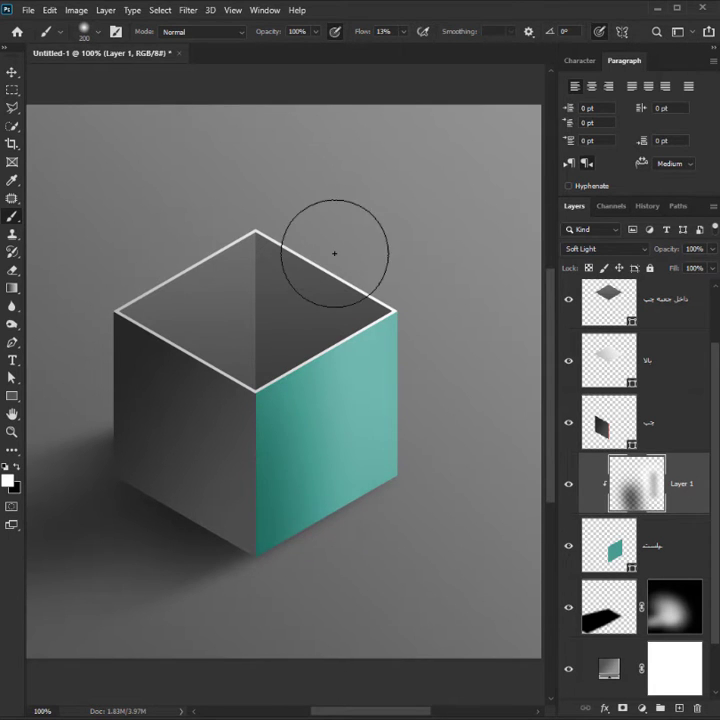
pyautogui.press('x')
pyautogui.moveTo(253, 618)
pyautogui.mouseDown()
pyautogui.moveTo(374, 568)
pyautogui.moveTo(284, 588)
pyautogui.moveTo(276, 590)
pyautogui.moveTo(498, 557)
pyautogui.moveTo(460, 543)
pyautogui.moveTo(483, 476)
pyautogui.mouseUp()
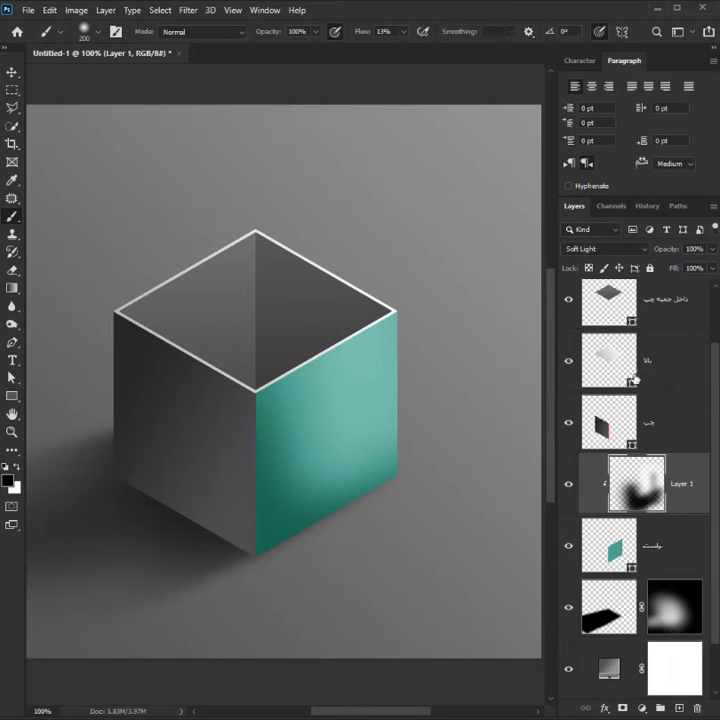
# - Undo the painted shading and recolouring of the راست face and delete its clipped Soft Light layer
pyautogui.click(636, 424)
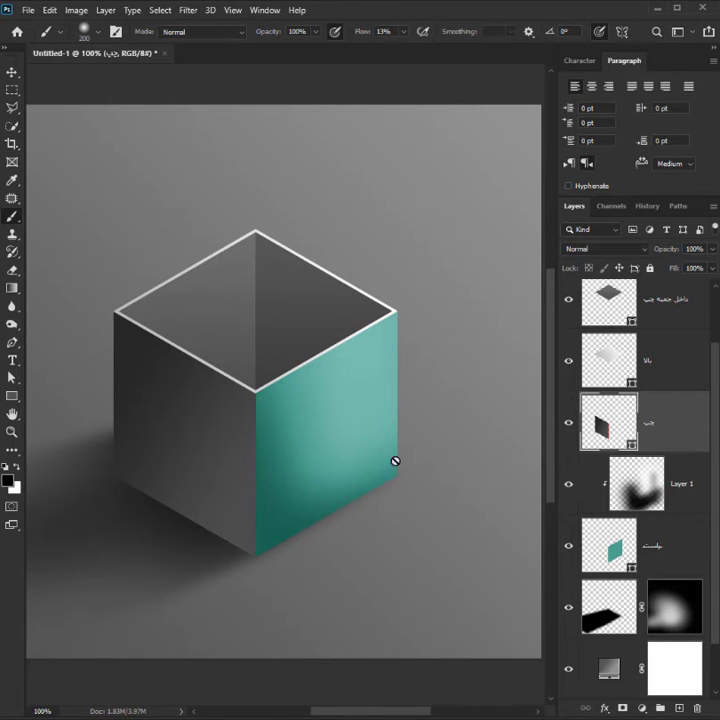
pyautogui.hotkey('ctrl', 'z')
pyautogui.hotkey('ctrl', 'z')
pyautogui.hotkey('ctrl', 'z')
pyautogui.hotkey('ctrl', 'z')
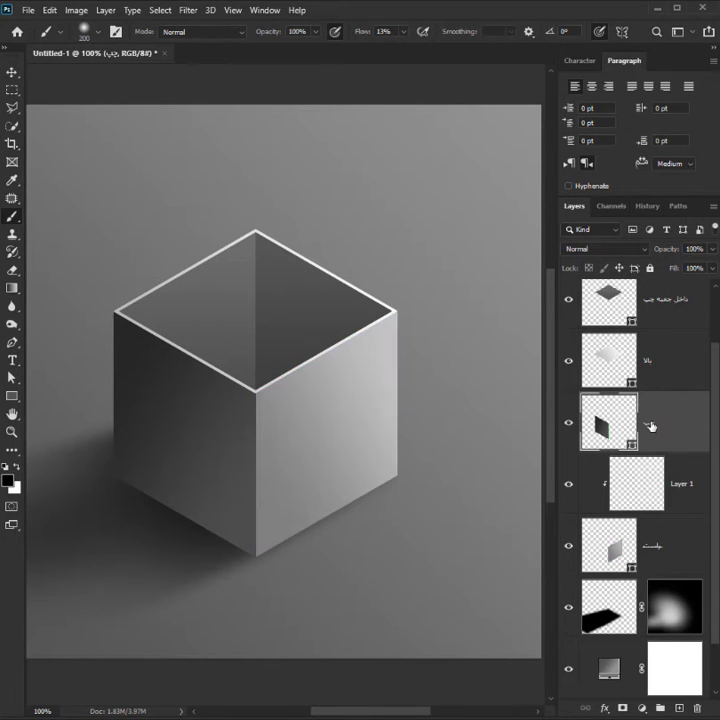
pyautogui.click(655, 478)
pyautogui.press('Delete')
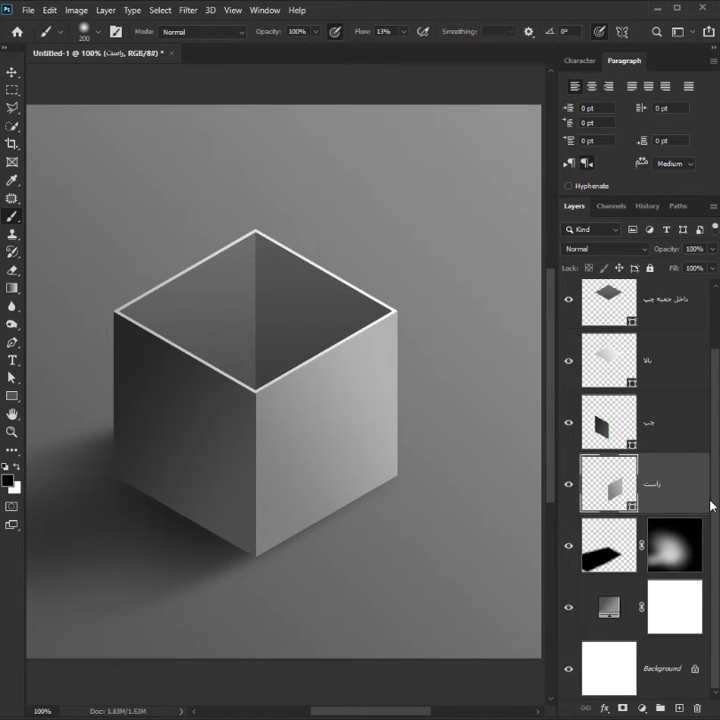
# - Duplicate the راست face layer and set the copy's linear gradient fill angle to 90°
pyautogui.hotkey('ctrl', 'j')
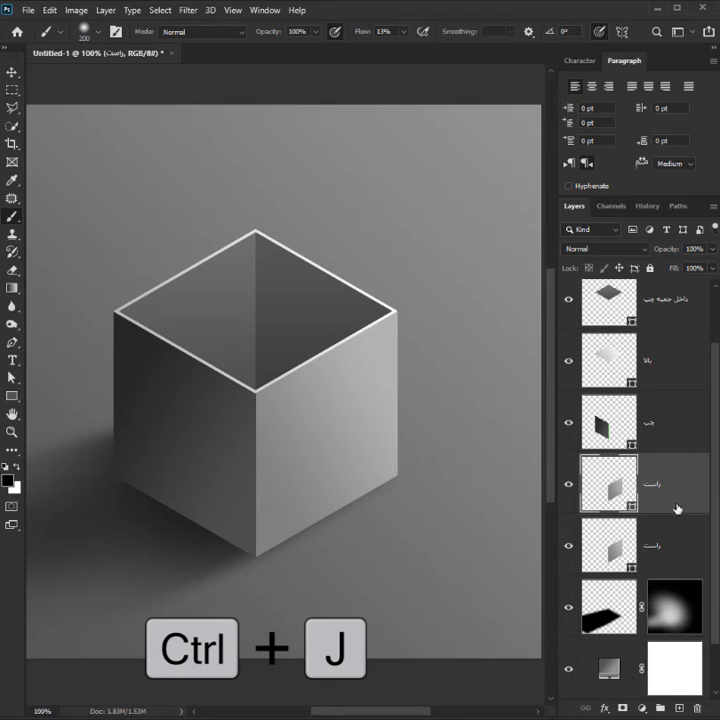
pyautogui.press('a')
pyautogui.click(207, 32)
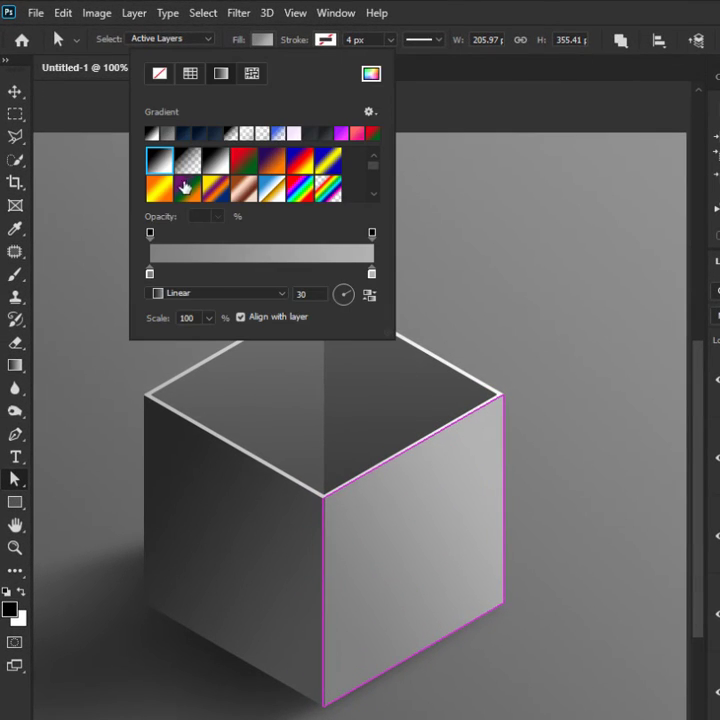
pyautogui.moveTo(348, 298); pyautogui.dragTo(344, 236)
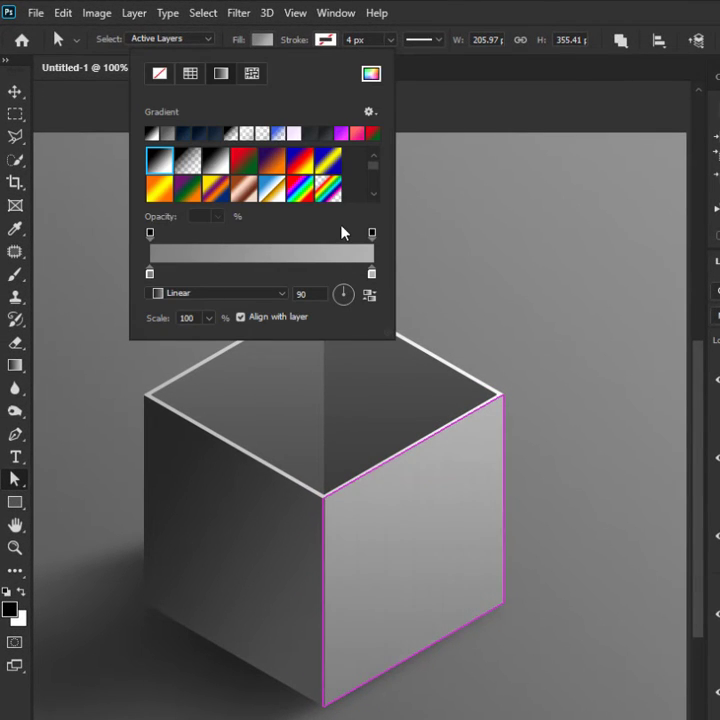
# - Set both color stops of the duplicated راست face's gradient to black
pyautogui.doubleClick(150, 272)
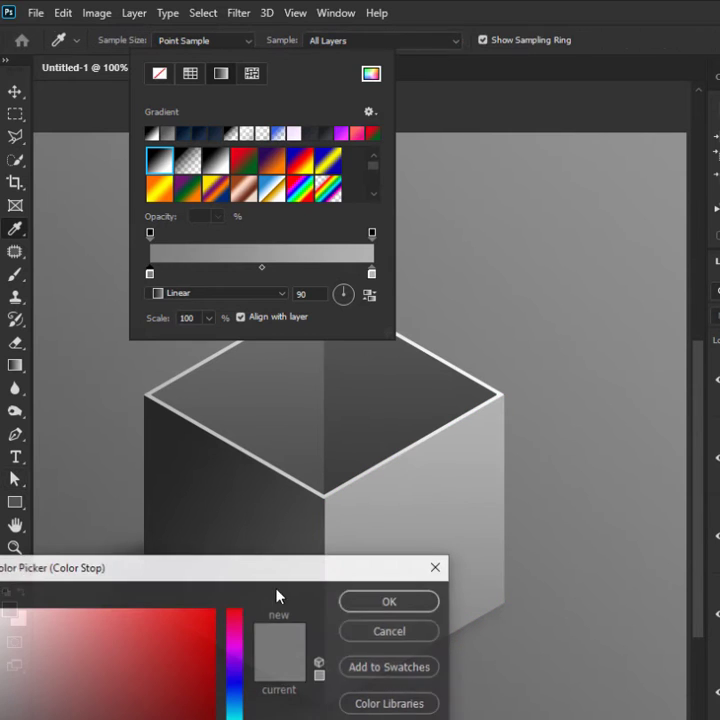
pyautogui.moveTo(88, 717); pyautogui.dragTo(84, 719)
pyautogui.press('Return')
pyautogui.doubleClick(373, 275)
pyautogui.press('Return')
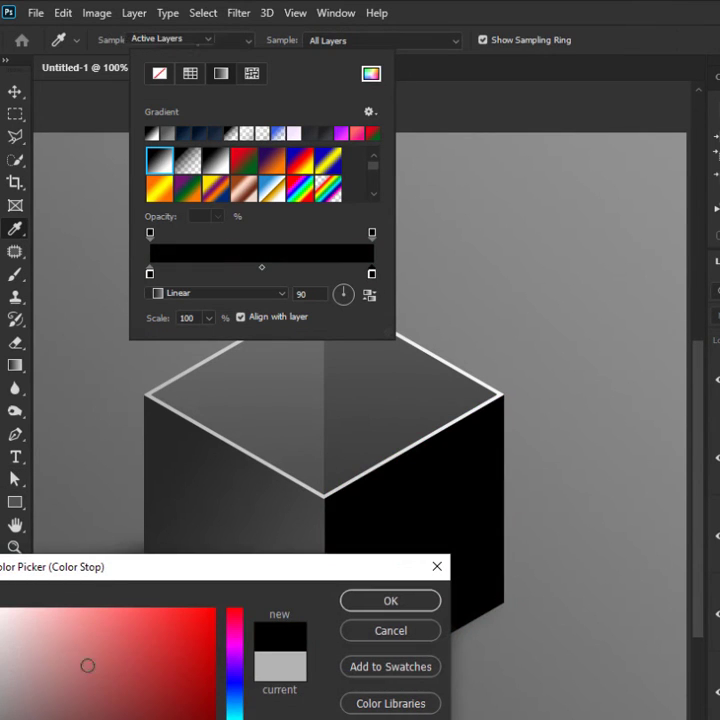
# - Set the black gradient's opacity stops to 20% at its start and 0% at its end
pyautogui.click(374, 234)
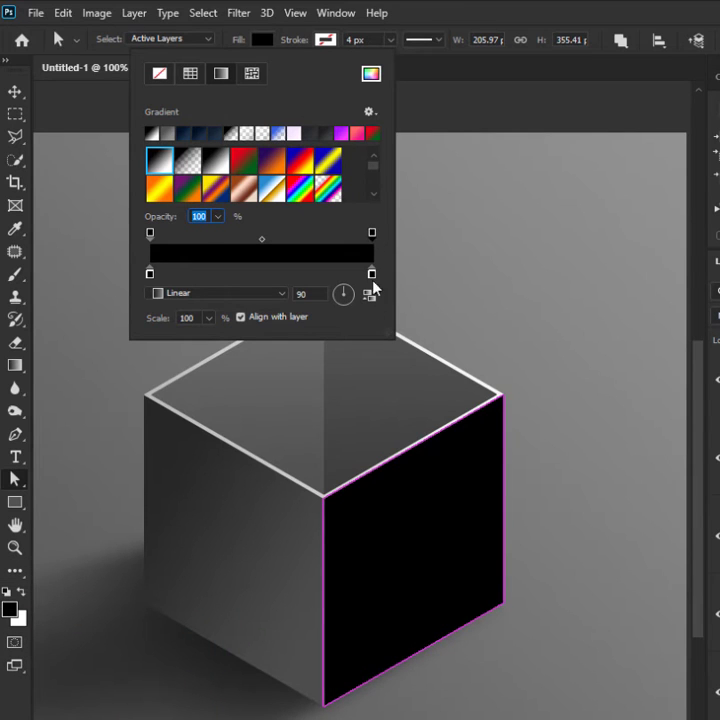
pyautogui.write('0')
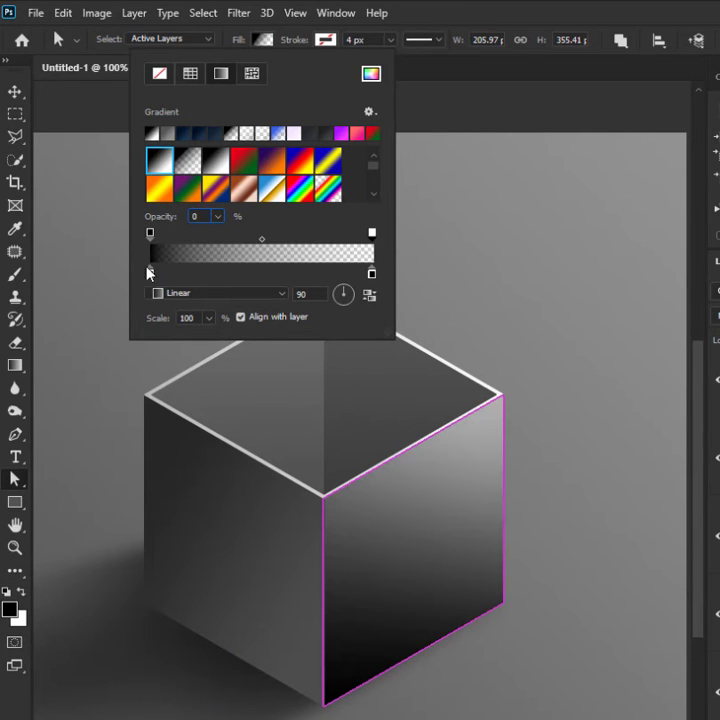
pyautogui.click(150, 233)
pyautogui.write('20')
pyautogui.press('Return')
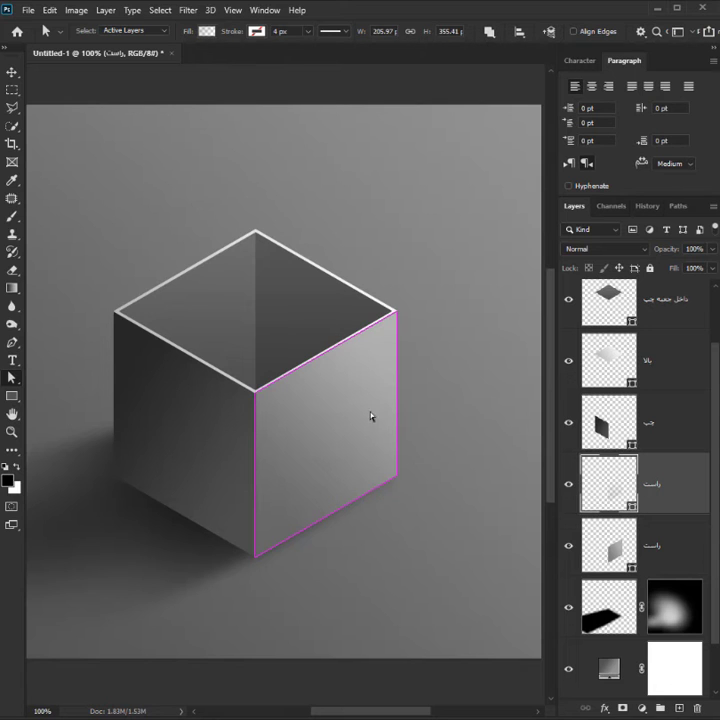
# - Copy the gradient overlay's shape attributes, duplicate the چپ face layer and paste the attributes onto the copy
pyautogui.rightClick(680, 485)
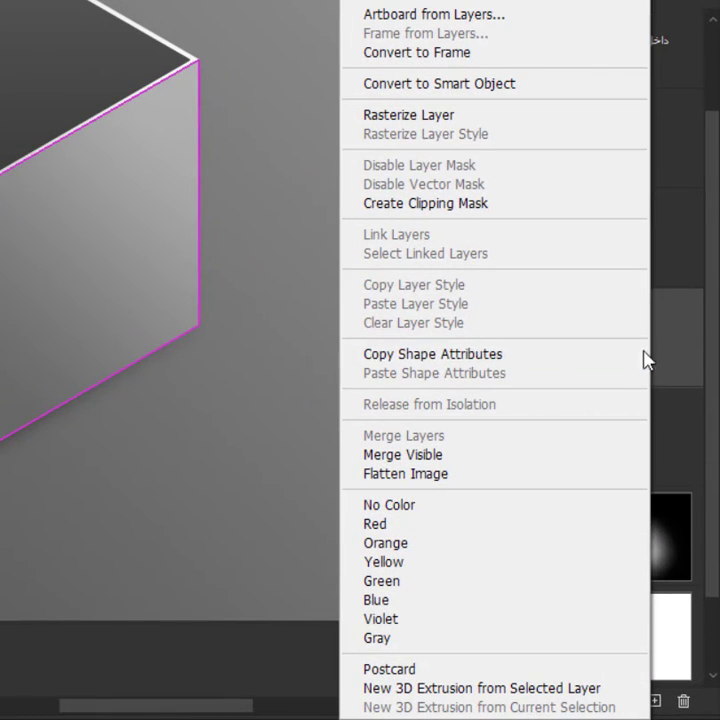
pyautogui.click(553, 365)
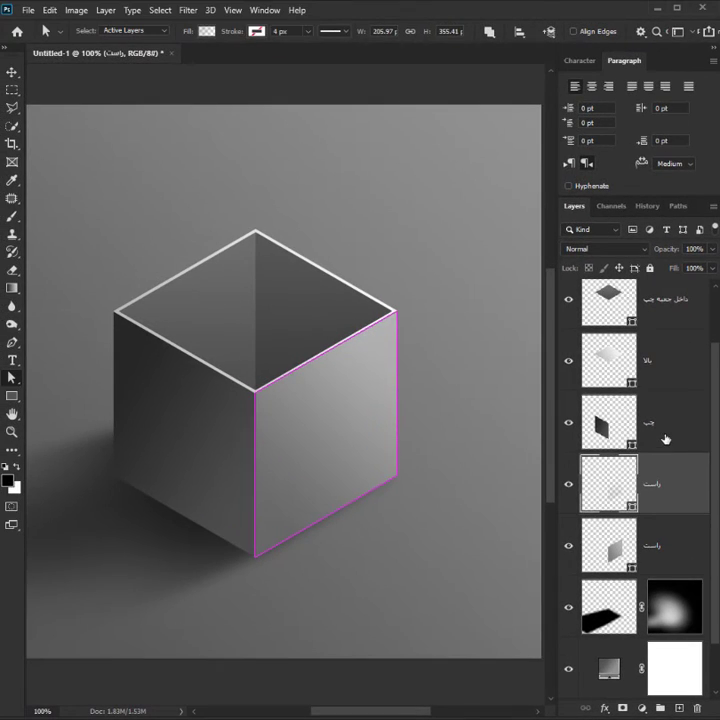
pyautogui.click(665, 439)
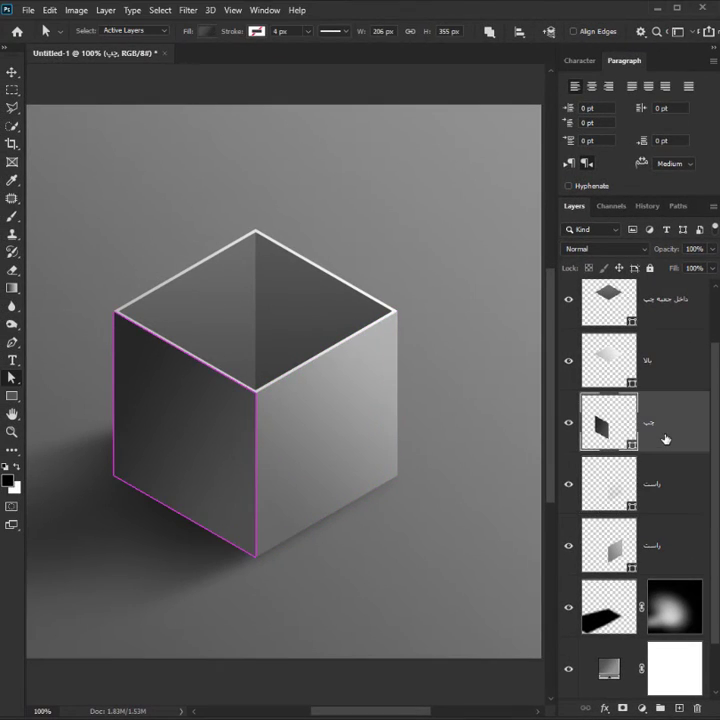
pyautogui.hotkey('ctrl', 'j')
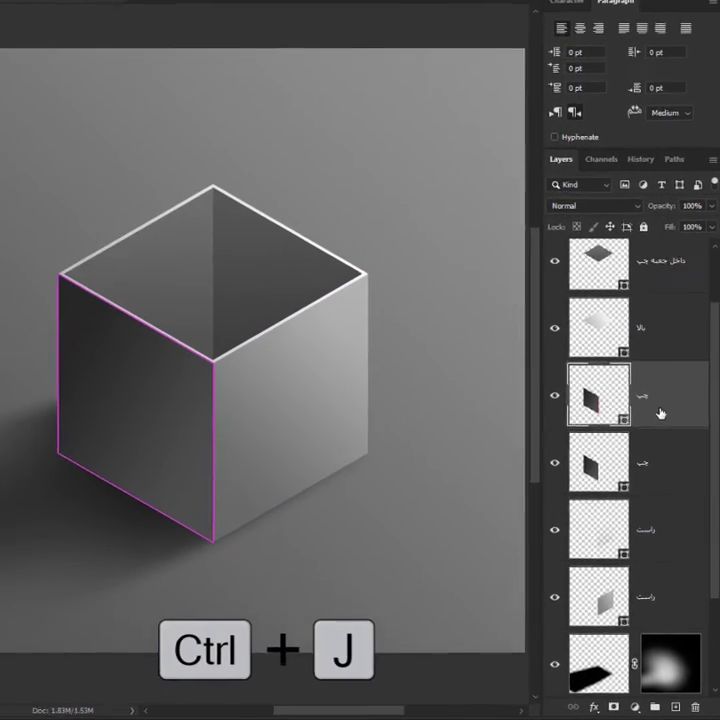
pyautogui.rightClick(665, 439)
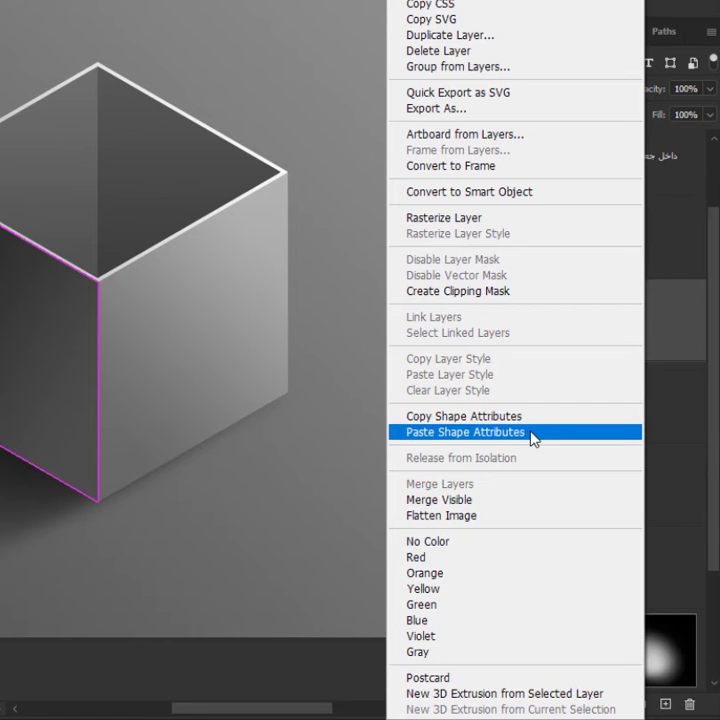
pyautogui.click(531, 434)
# - Duplicate the داخل جعبه چپ layer and paste the copied gradient overlay's shape attributes onto the copy
pyautogui.click(650, 258)
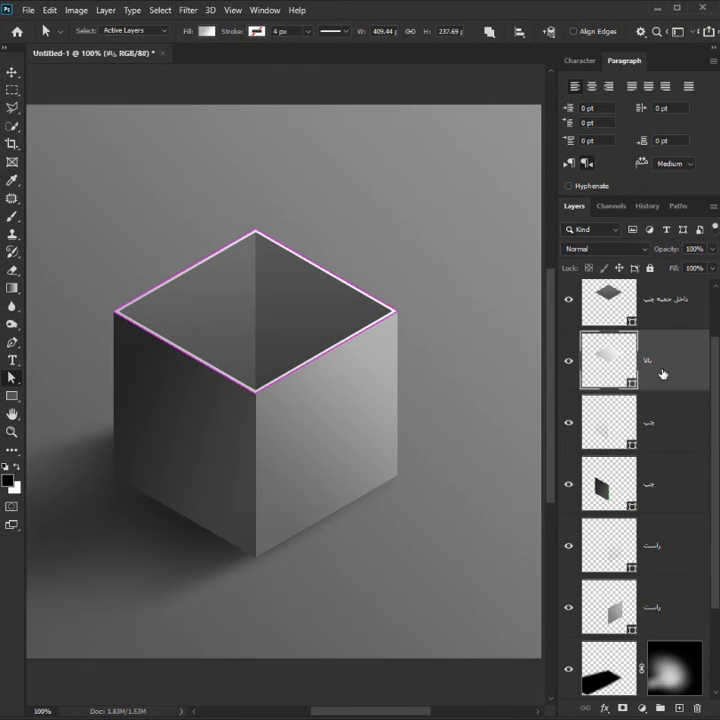
pyautogui.scroll(2, 662, 374)
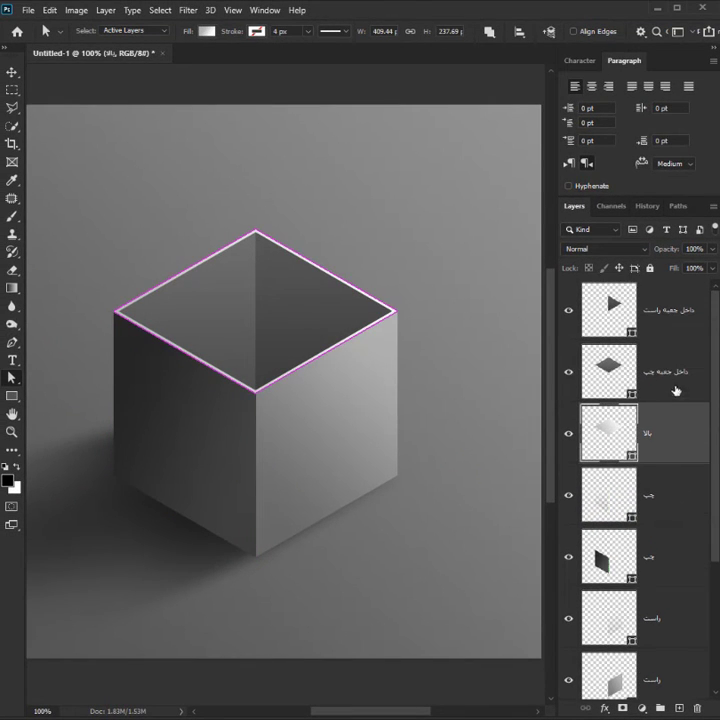
pyautogui.click(676, 388)
pyautogui.hotkey('ctrl', 'j')
pyautogui.rightClick(675, 386)
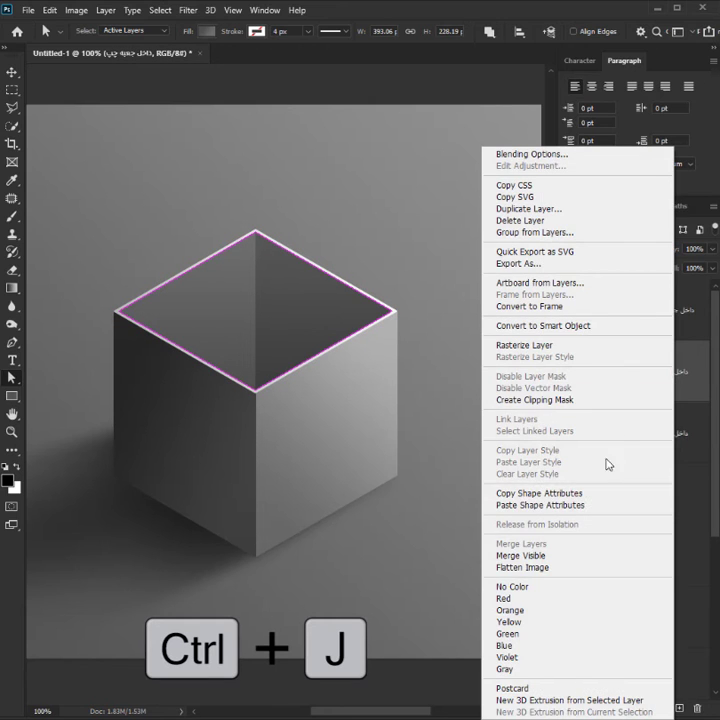
pyautogui.click(604, 508)
# - Duplicate the داخل جعبه راست layer, paste the gradient overlay's shape attributes onto the copy and toggle its visibility to compare
pyautogui.click(657, 320)
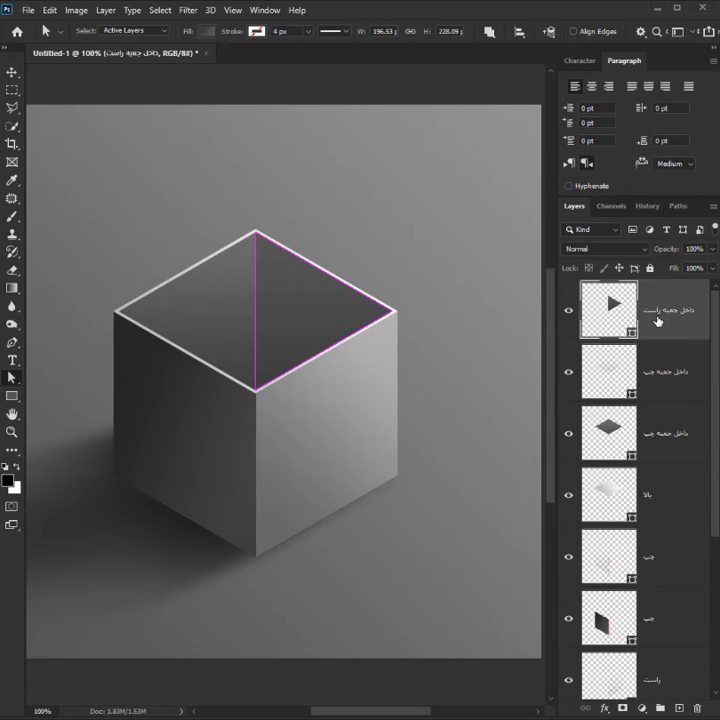
pyautogui.hotkey('ctrl', 'j')
pyautogui.rightClick(657, 321)
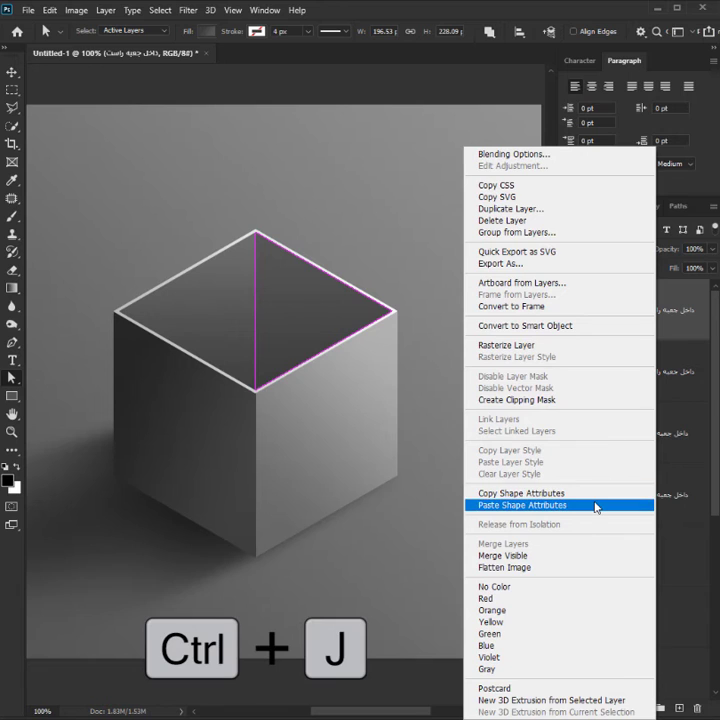
pyautogui.click(597, 506)
pyautogui.click(477, 462)
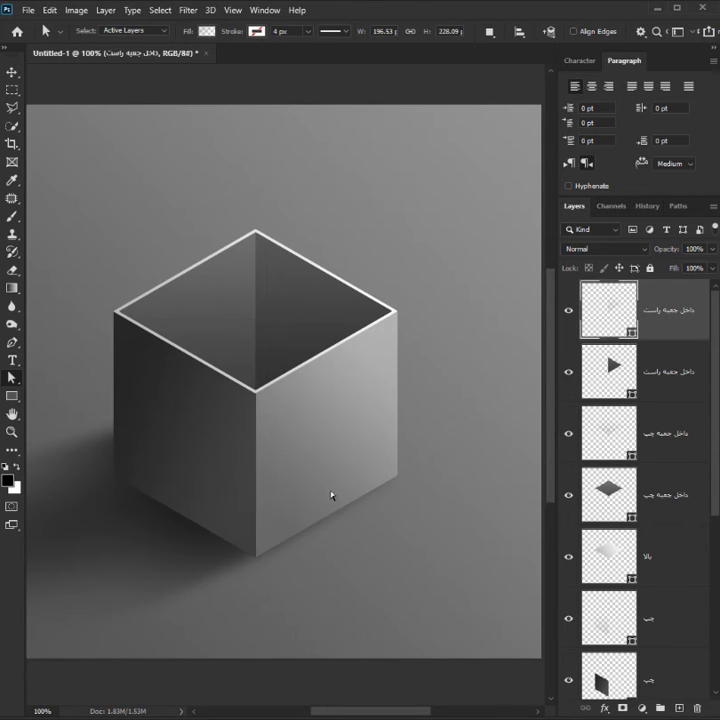
pyautogui.click(572, 313)
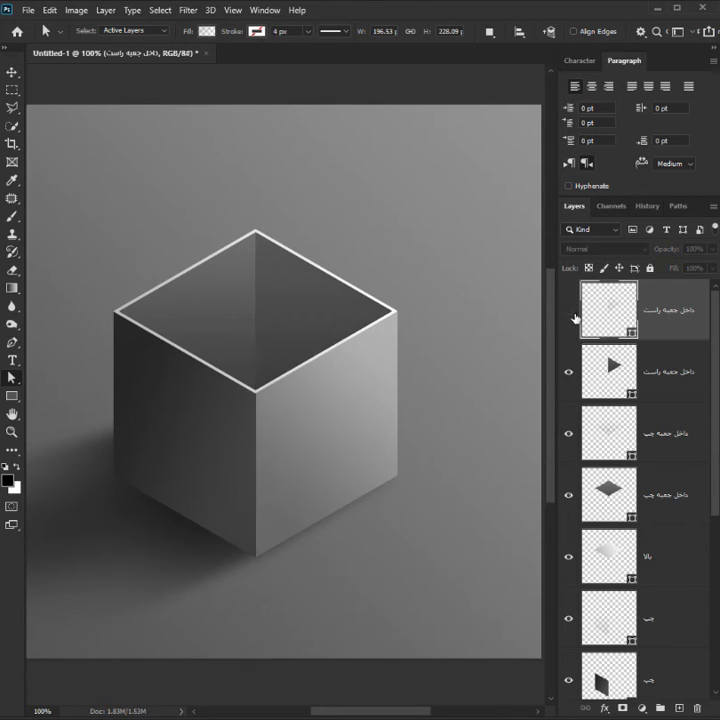
pyautogui.click(572, 313)
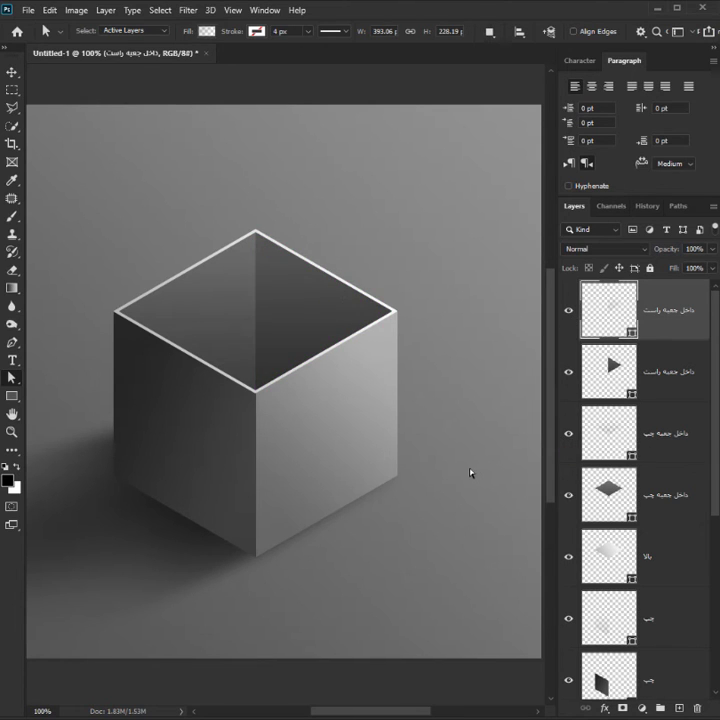
# - On a new layer, start a thin pen path from the rim's right corner to the front corner, down the front vertical edge and back up
pyautogui.click(681, 708)
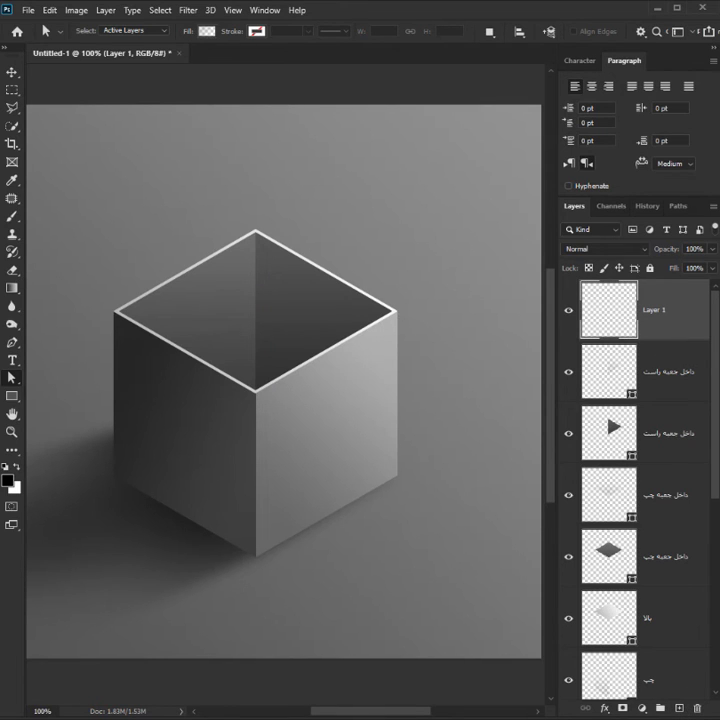
pyautogui.press('p')
pyautogui.scroll(2, 379, 326)
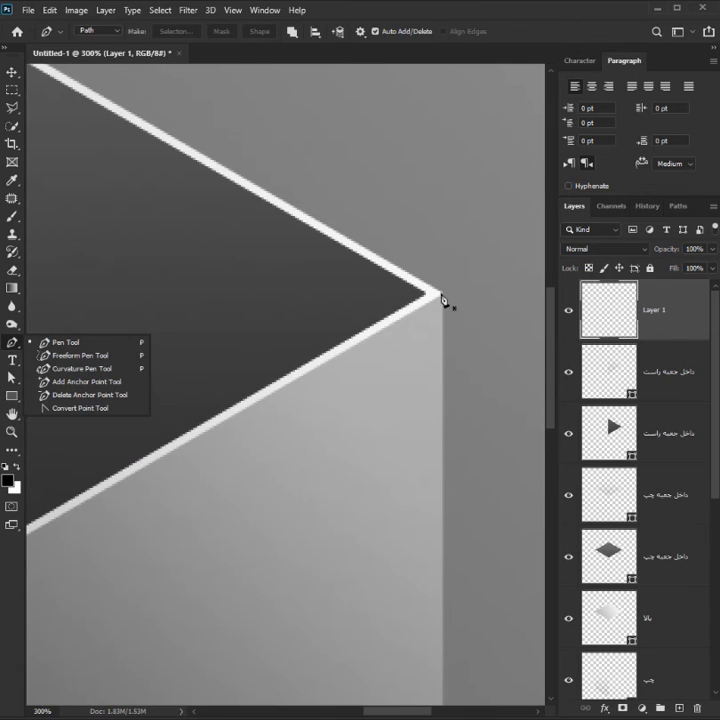
pyautogui.click(443, 297)
pyautogui.moveTo(133, 532); pyautogui.dragTo(370, 320)
pyautogui.click(329, 317)
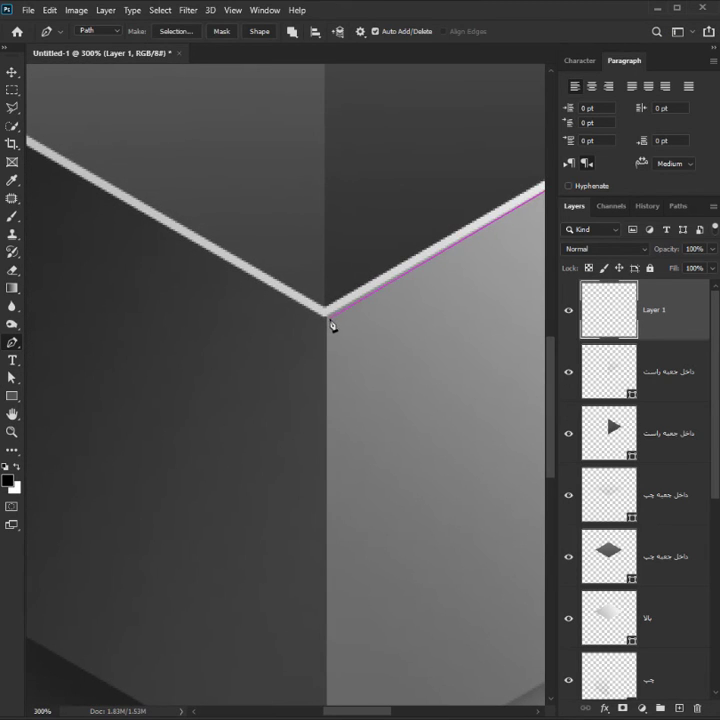
pyautogui.scroll(-5, 340, 420)
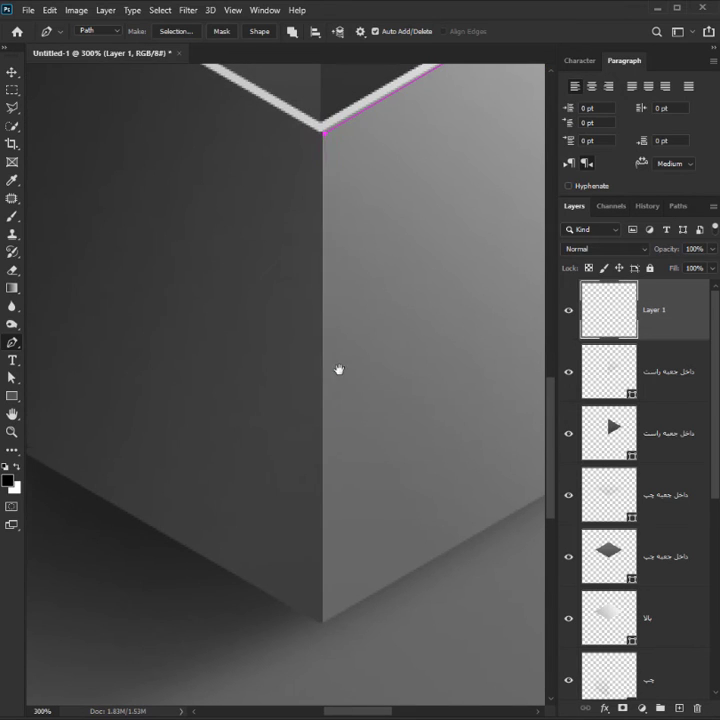
pyautogui.click(324, 622)
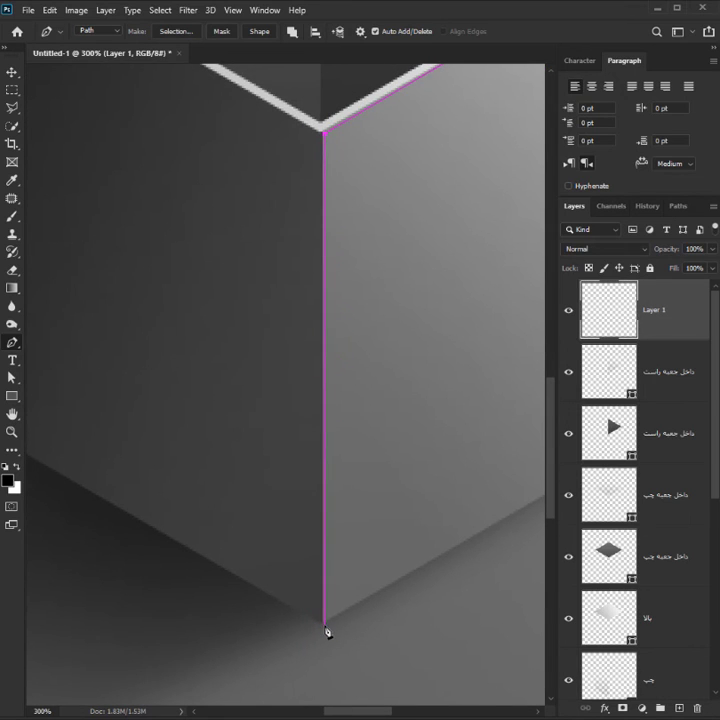
pyautogui.click(319, 132)
# - Continue the path to the rim's left corner and back, close it at the right corner and convert it to a shape
pyautogui.moveTo(226, 128); pyautogui.dragTo(347, 463)
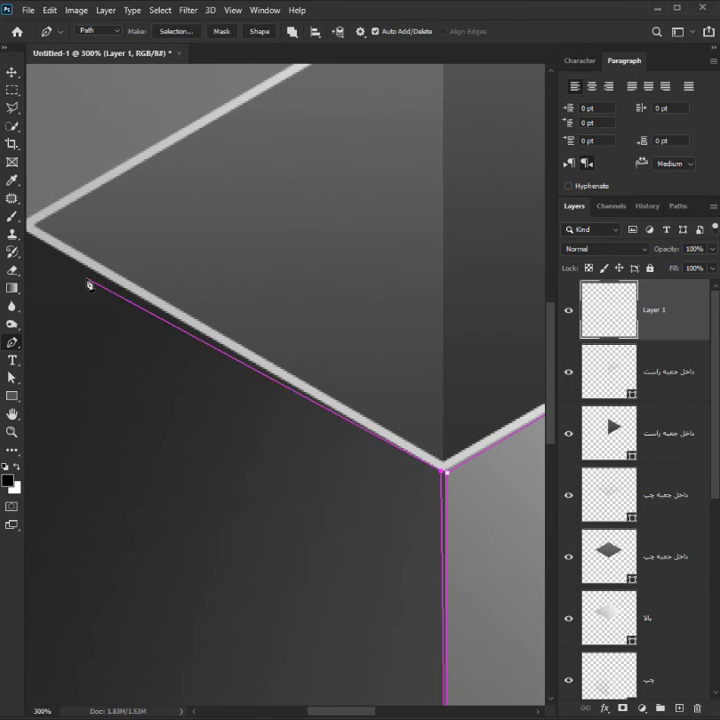
pyautogui.moveTo(101, 278); pyautogui.dragTo(155, 285)
pyautogui.click(75, 234)
pyautogui.moveTo(451, 343); pyautogui.dragTo(247, 338)
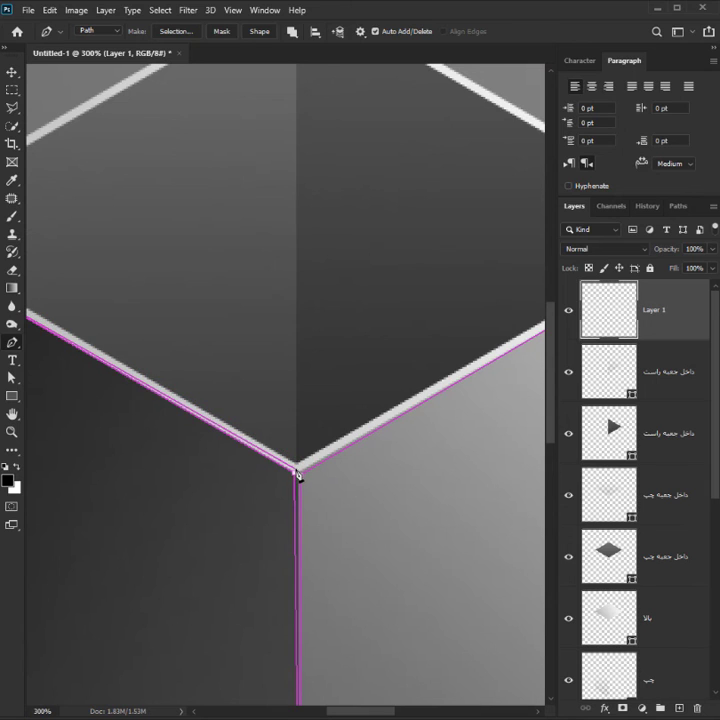
pyautogui.click(297, 469)
pyautogui.moveTo(370, 376); pyautogui.dragTo(162, 490)
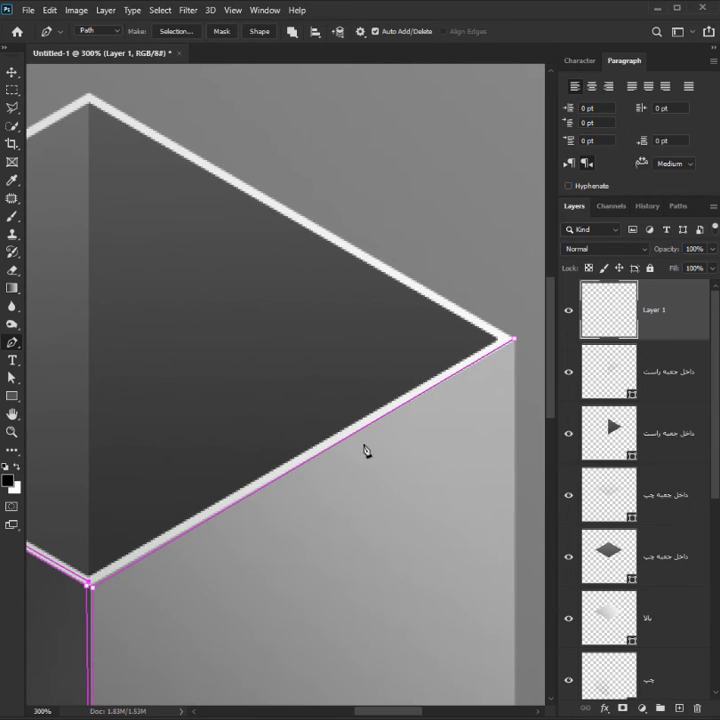
pyautogui.click(513, 341)
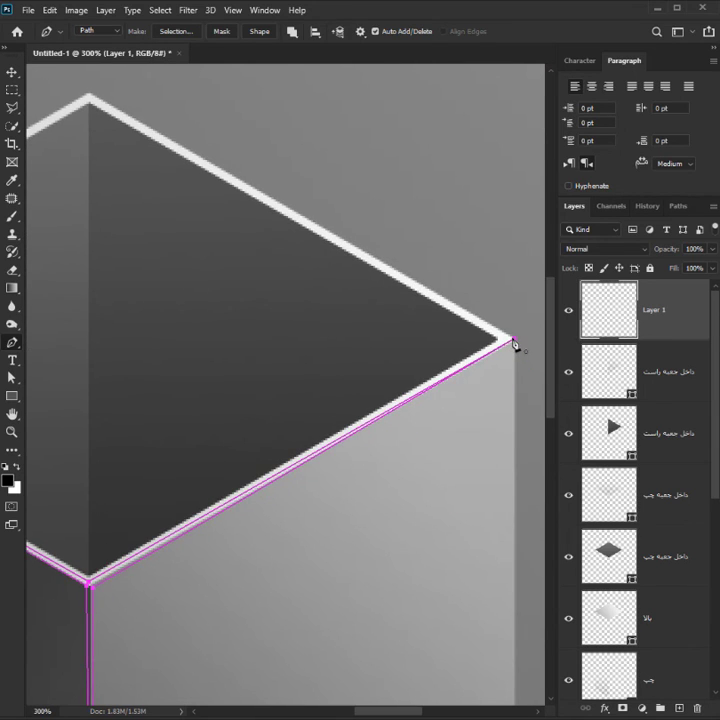
pyautogui.click(259, 32)
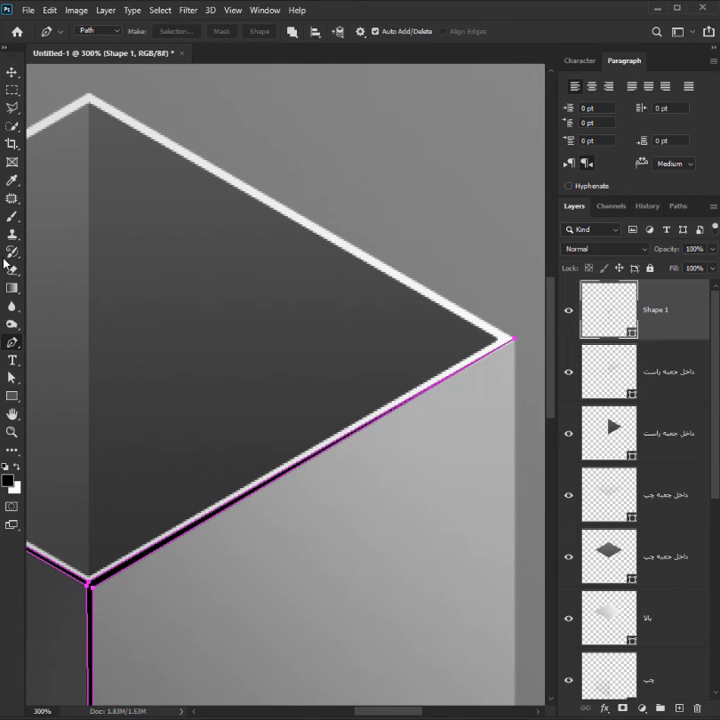
# - Fill the thin edge shape with white
pyautogui.click(12, 377)
pyautogui.click(207, 31)
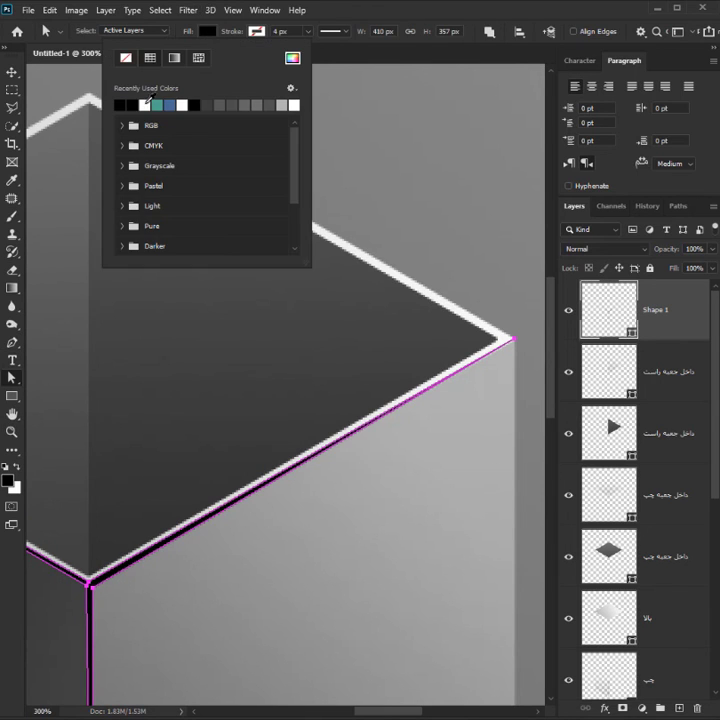
pyautogui.click(145, 104)
pyautogui.click(333, 45)
pyautogui.press('z')
pyautogui.keyDown('alt'); pyautogui.click(243, 485); pyautogui.keyUp('alt')
pyautogui.keyDown('alt'); pyautogui.click(243, 485); pyautogui.keyUp('alt')
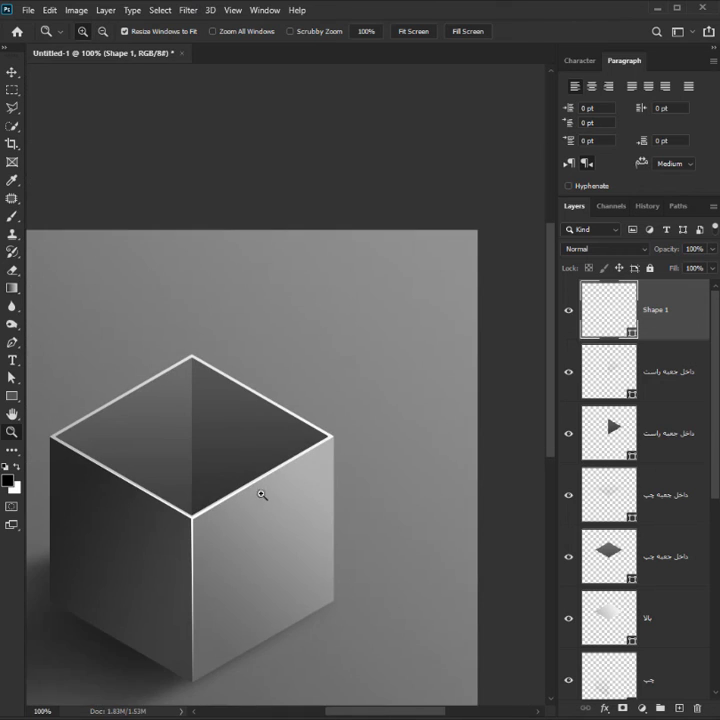
pyautogui.moveTo(265, 498); pyautogui.dragTo(301, 468)
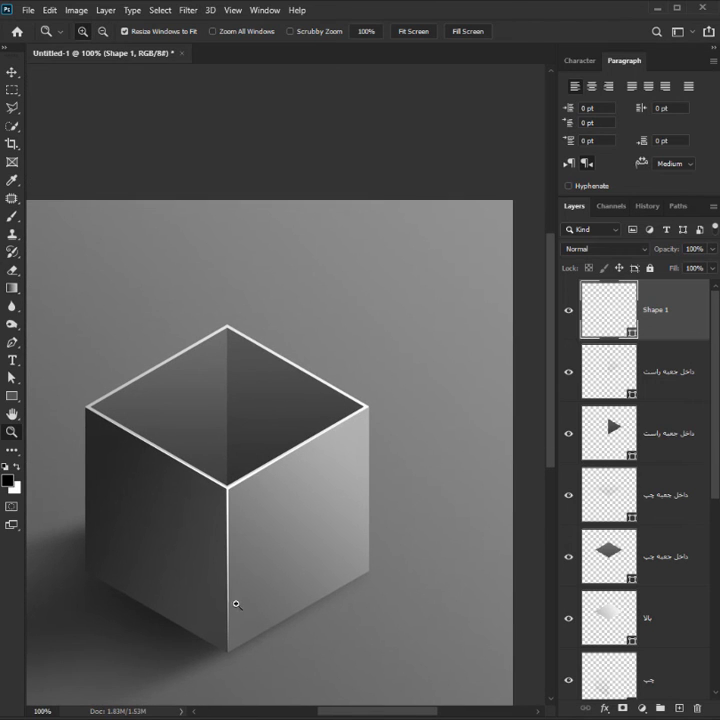
# - Set the Shape 1 layer's blend mode to Overlay and its opacity to 56%
pyautogui.click(596, 249)
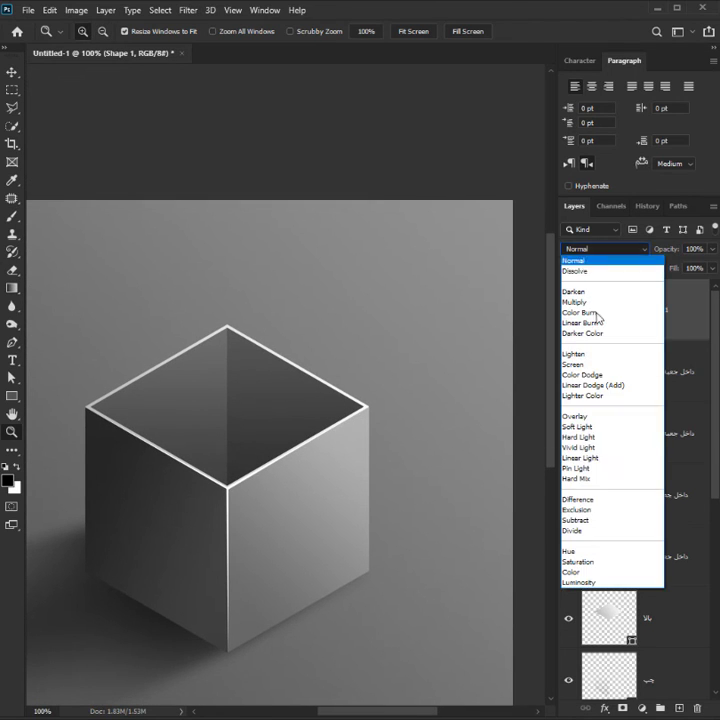
pyautogui.click(590, 415)
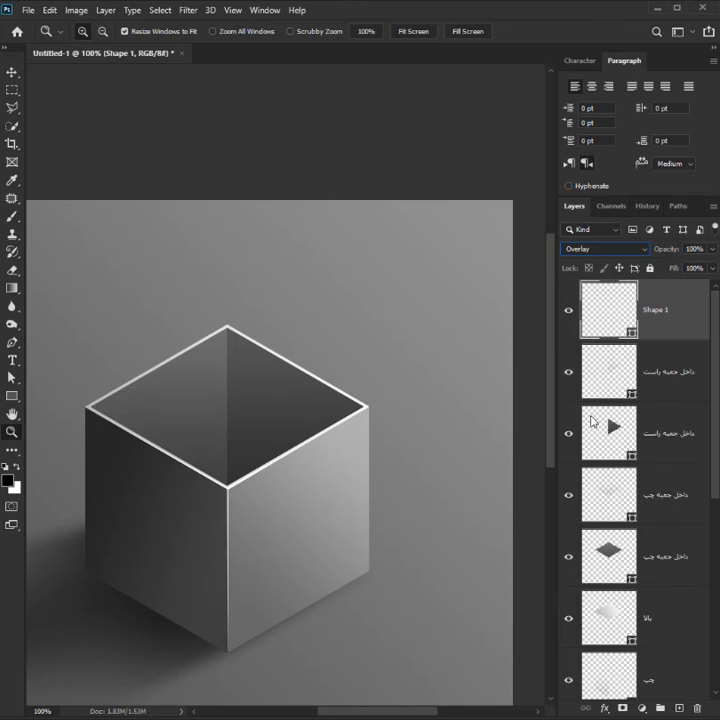
pyautogui.moveTo(669, 252)
pyautogui.mouseDown()
pyautogui.moveTo(648, 252)
pyautogui.moveTo(672, 257)
pyautogui.moveTo(664, 254)
pyautogui.mouseUp()
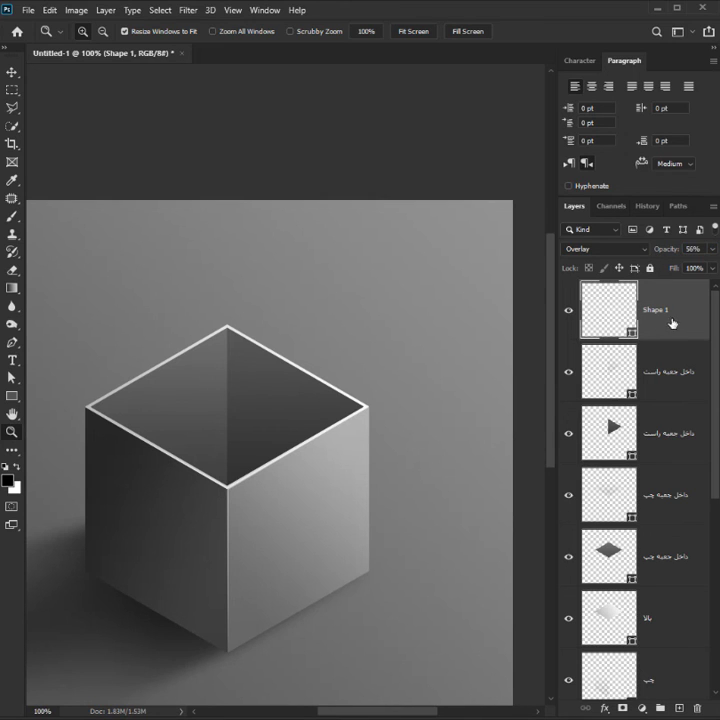
# - Soften the white edge highlight on the Shape 1 layer with the Blur tool at 40% strength
pyautogui.press('b')
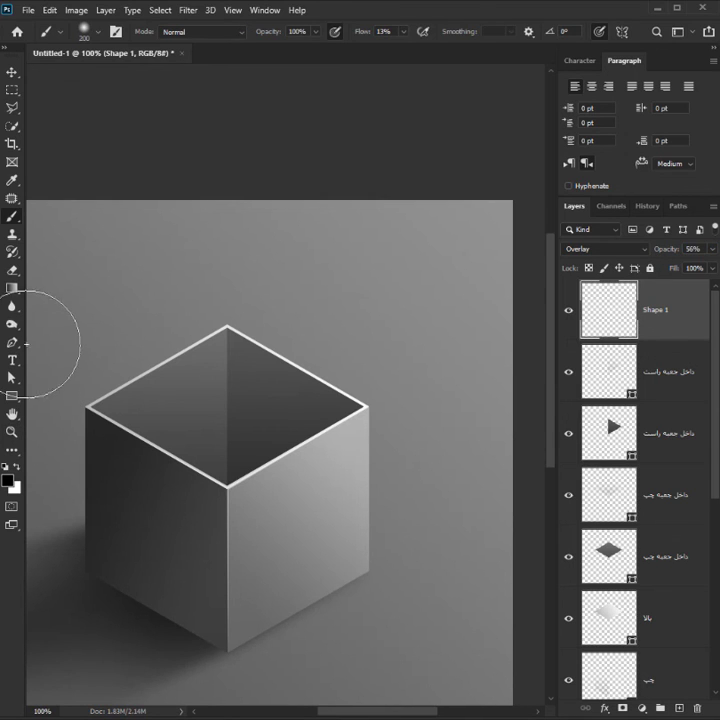
pyautogui.click(12, 306)
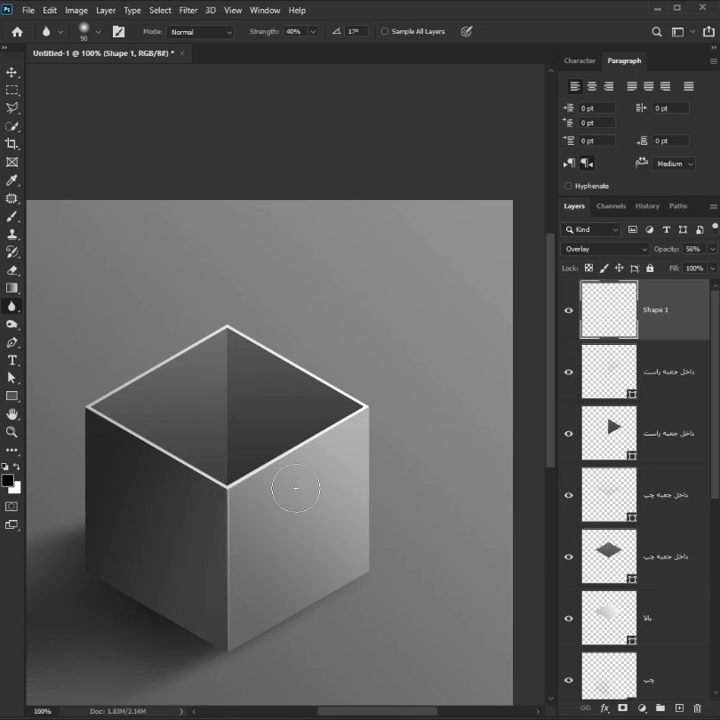
pyautogui.scroll(2, 253, 607)
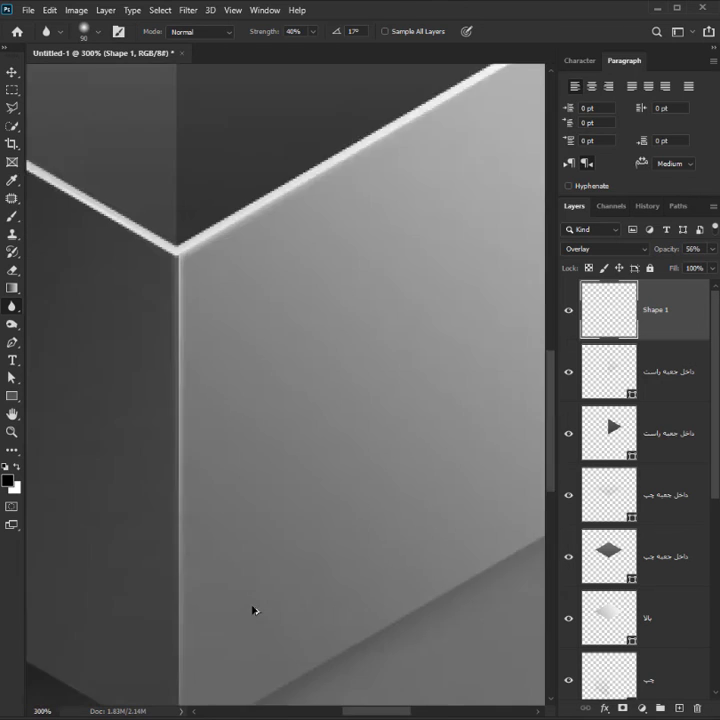
pyautogui.scroll(1, 247, 604)
pyautogui.scroll(-4, 249, 556)
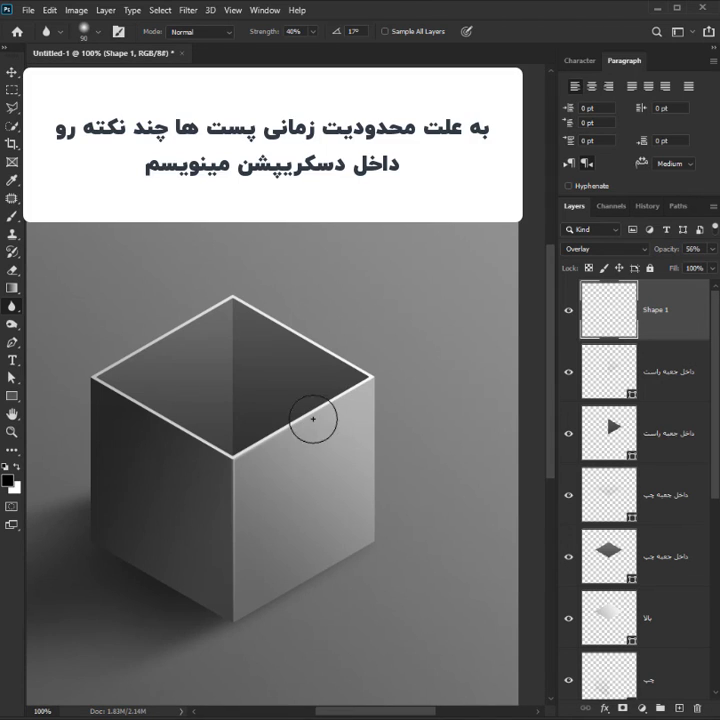